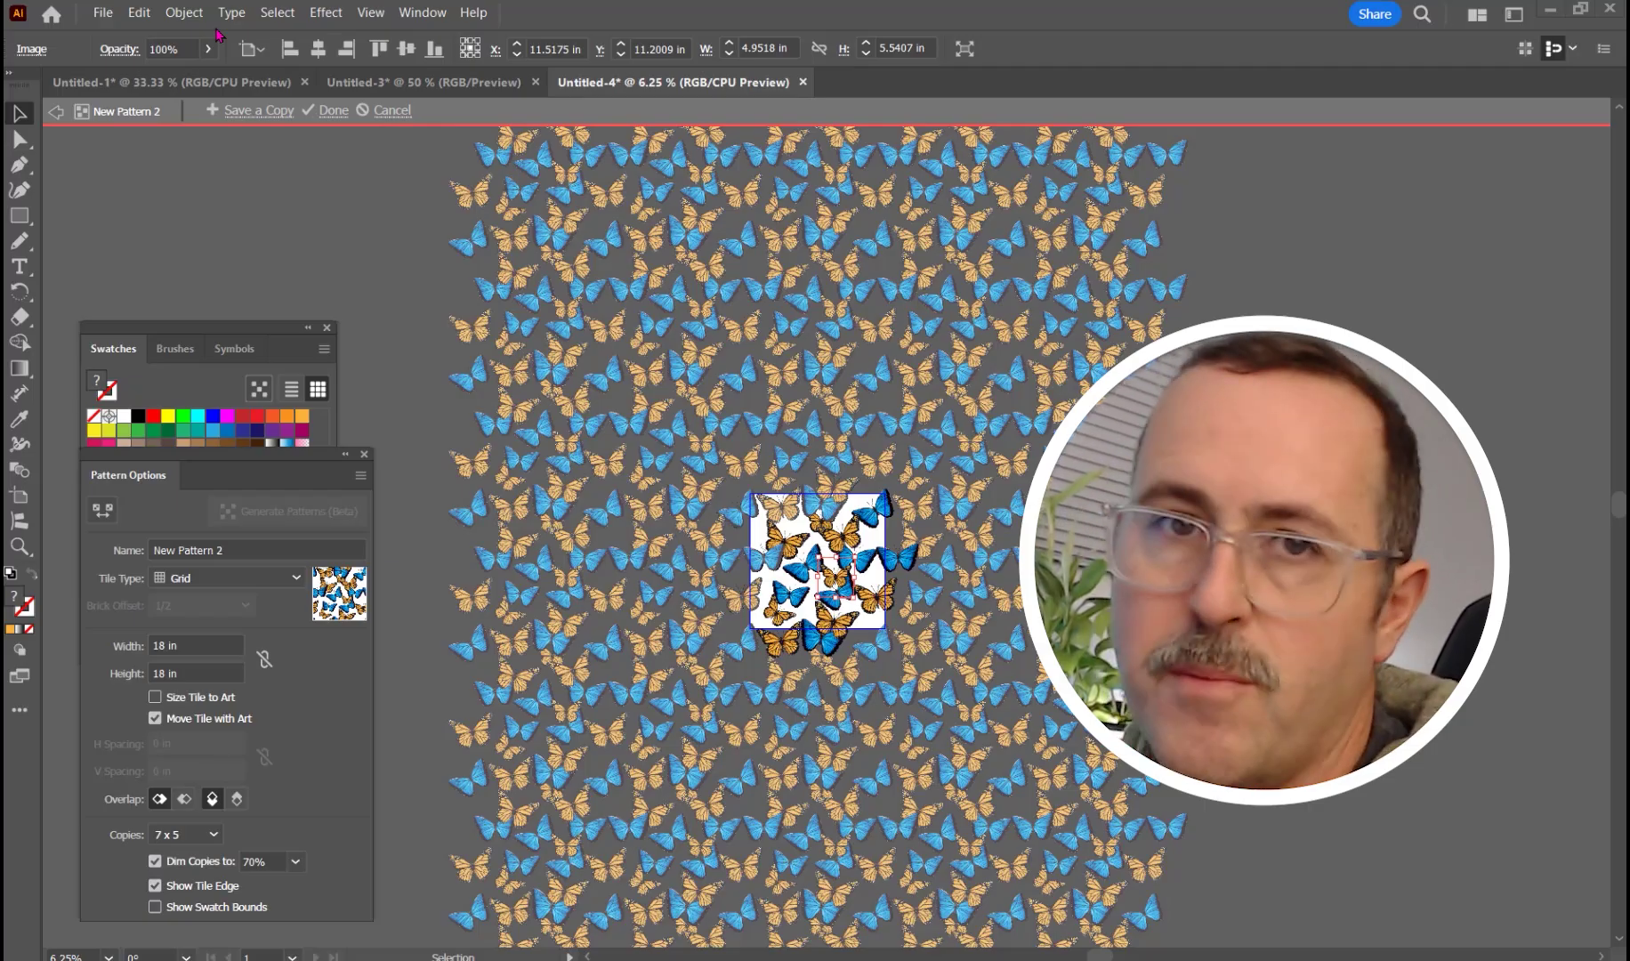
# - Start a new document from the 18 × 18 in recent preset
pyautogui.click(103, 13)
pyautogui.click(141, 35)
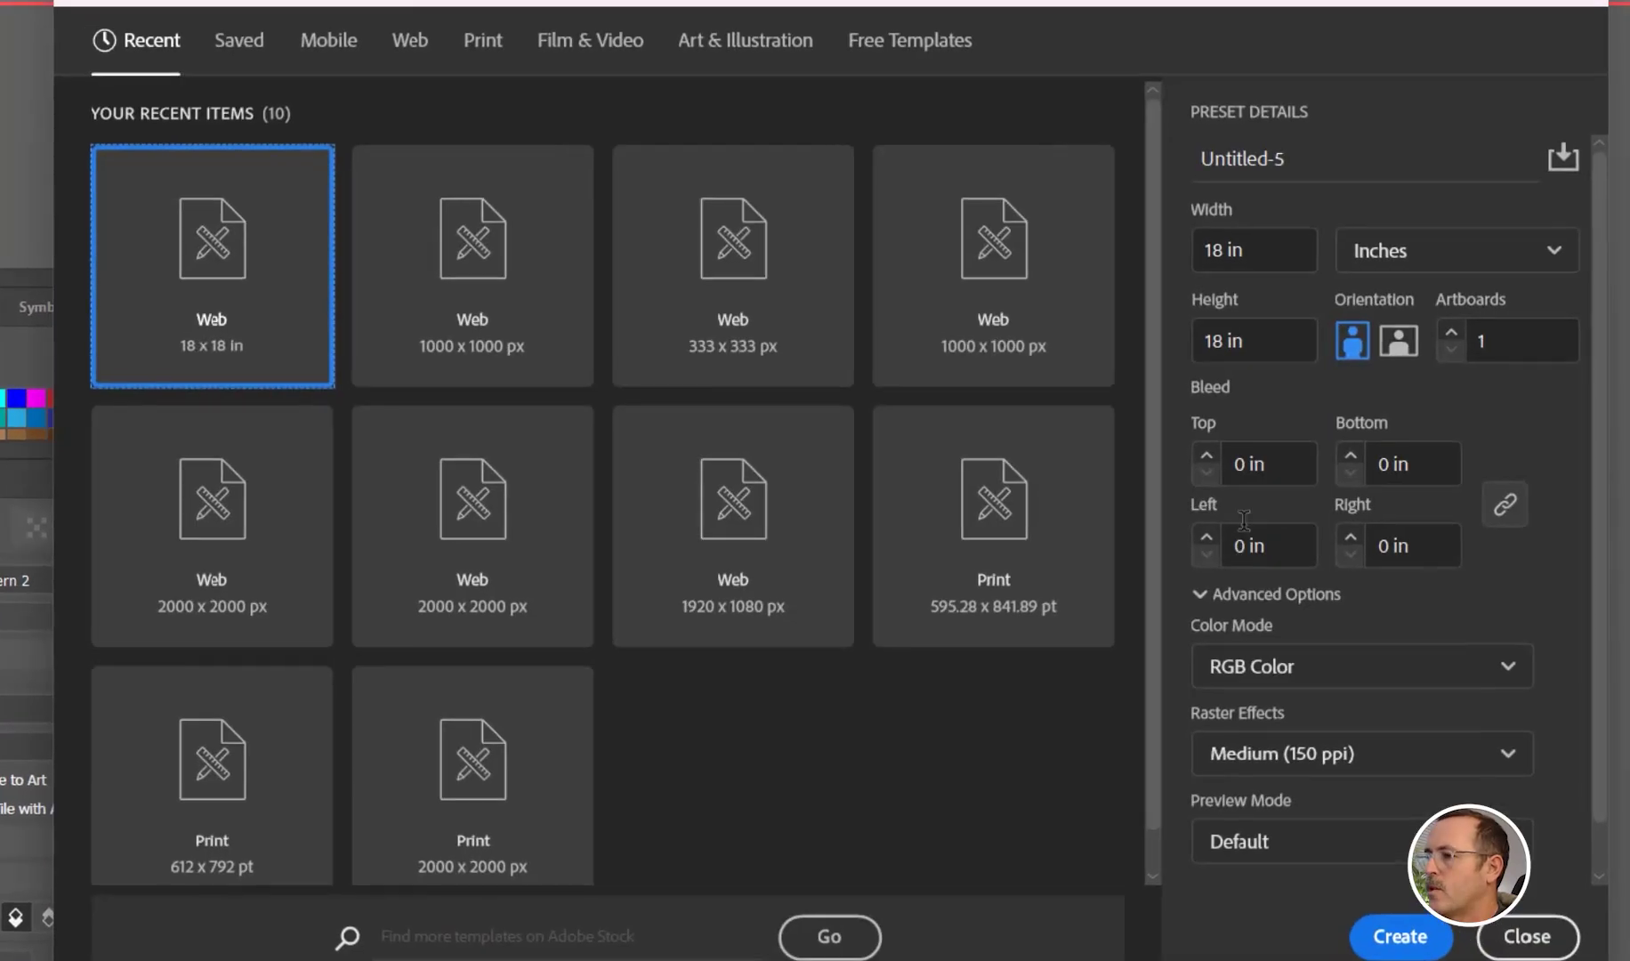
# - Create the 18 × 18 in document
pyautogui.click(1245, 249)
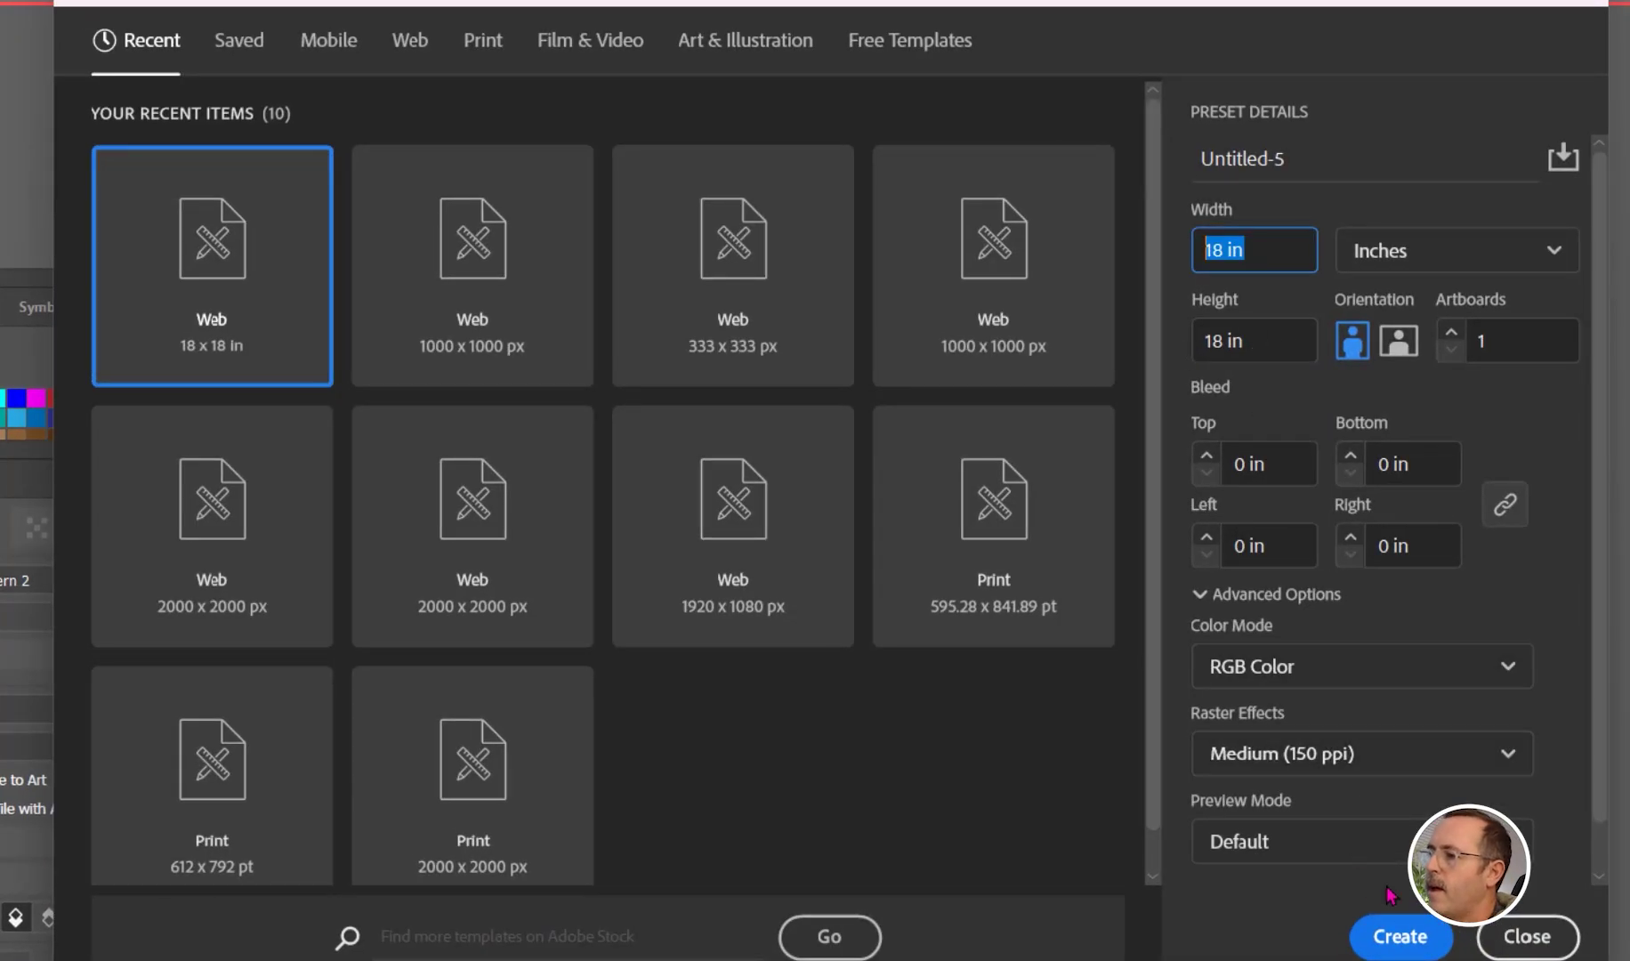
pyautogui.click(1397, 948)
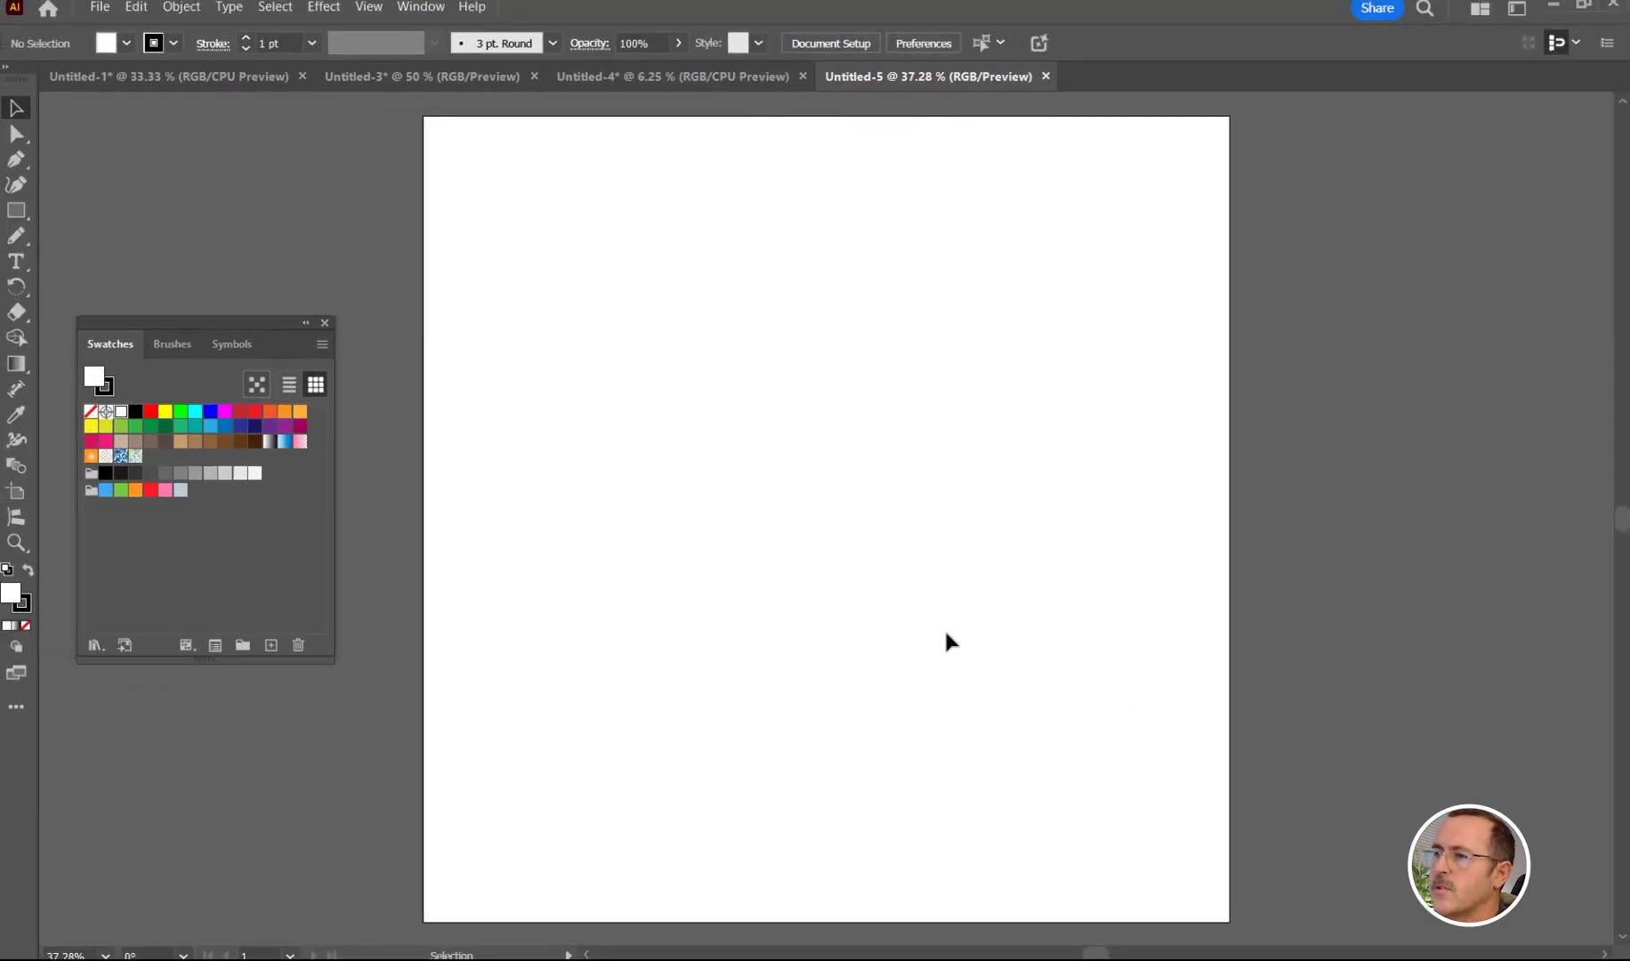
pyautogui.moveTo(943, 628); pyautogui.dragTo(581, 633)
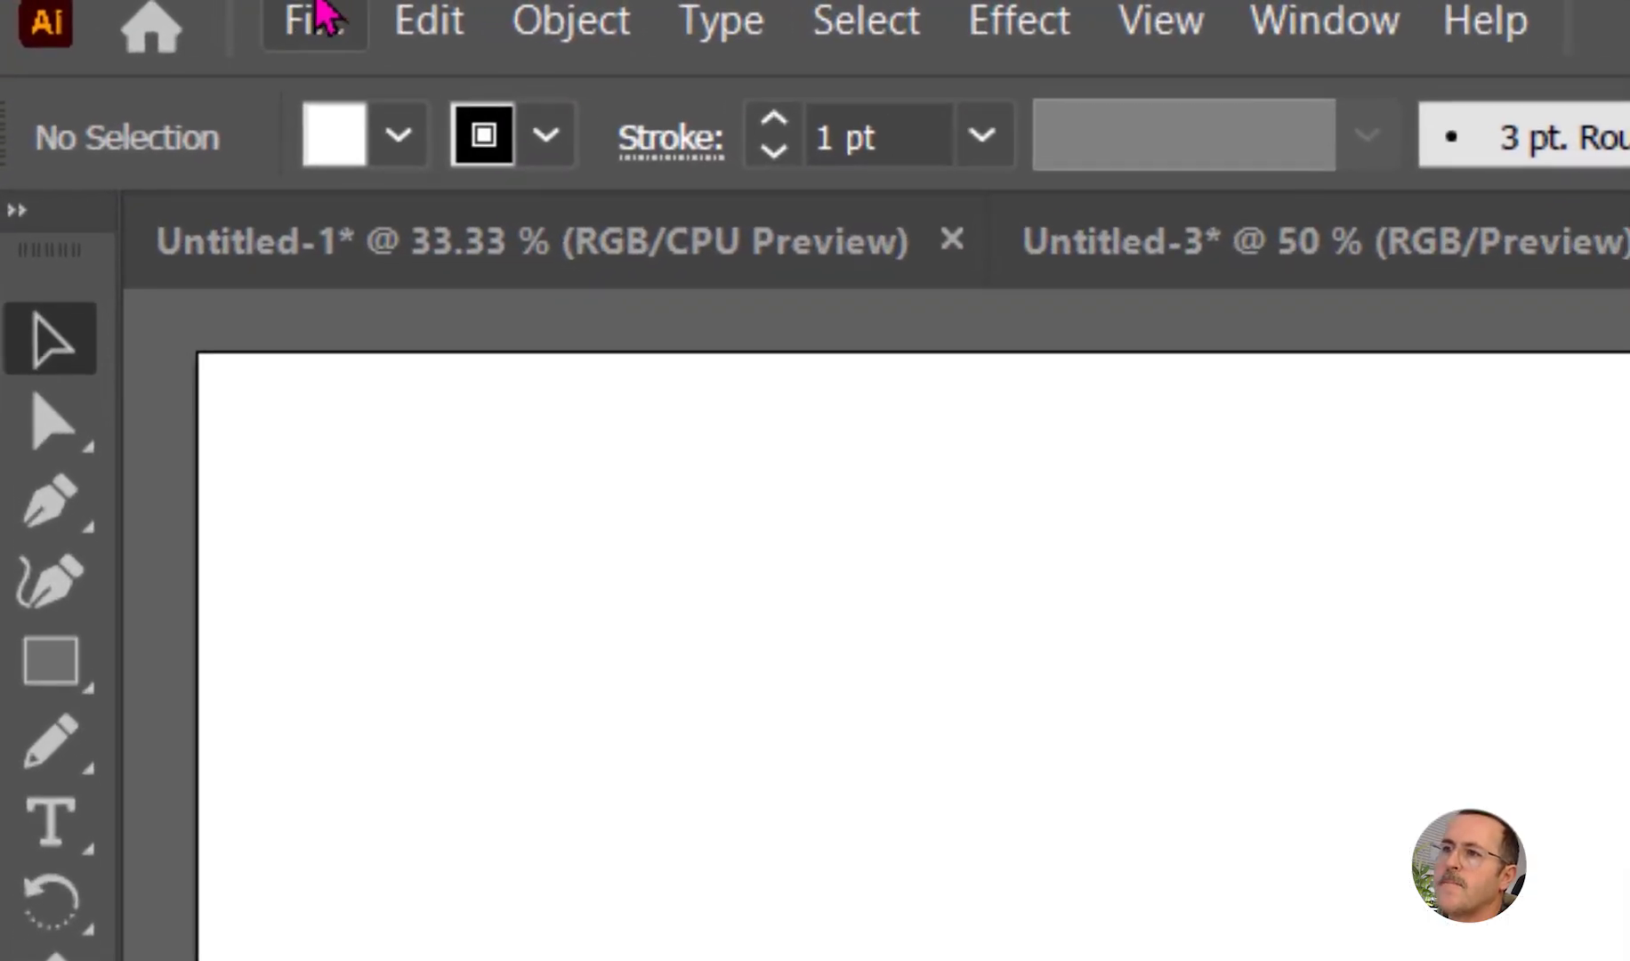
# - Place the Monarch and Morpho butterfly images beside the artboard and shrink the Monarch
pyautogui.click(160, 10)
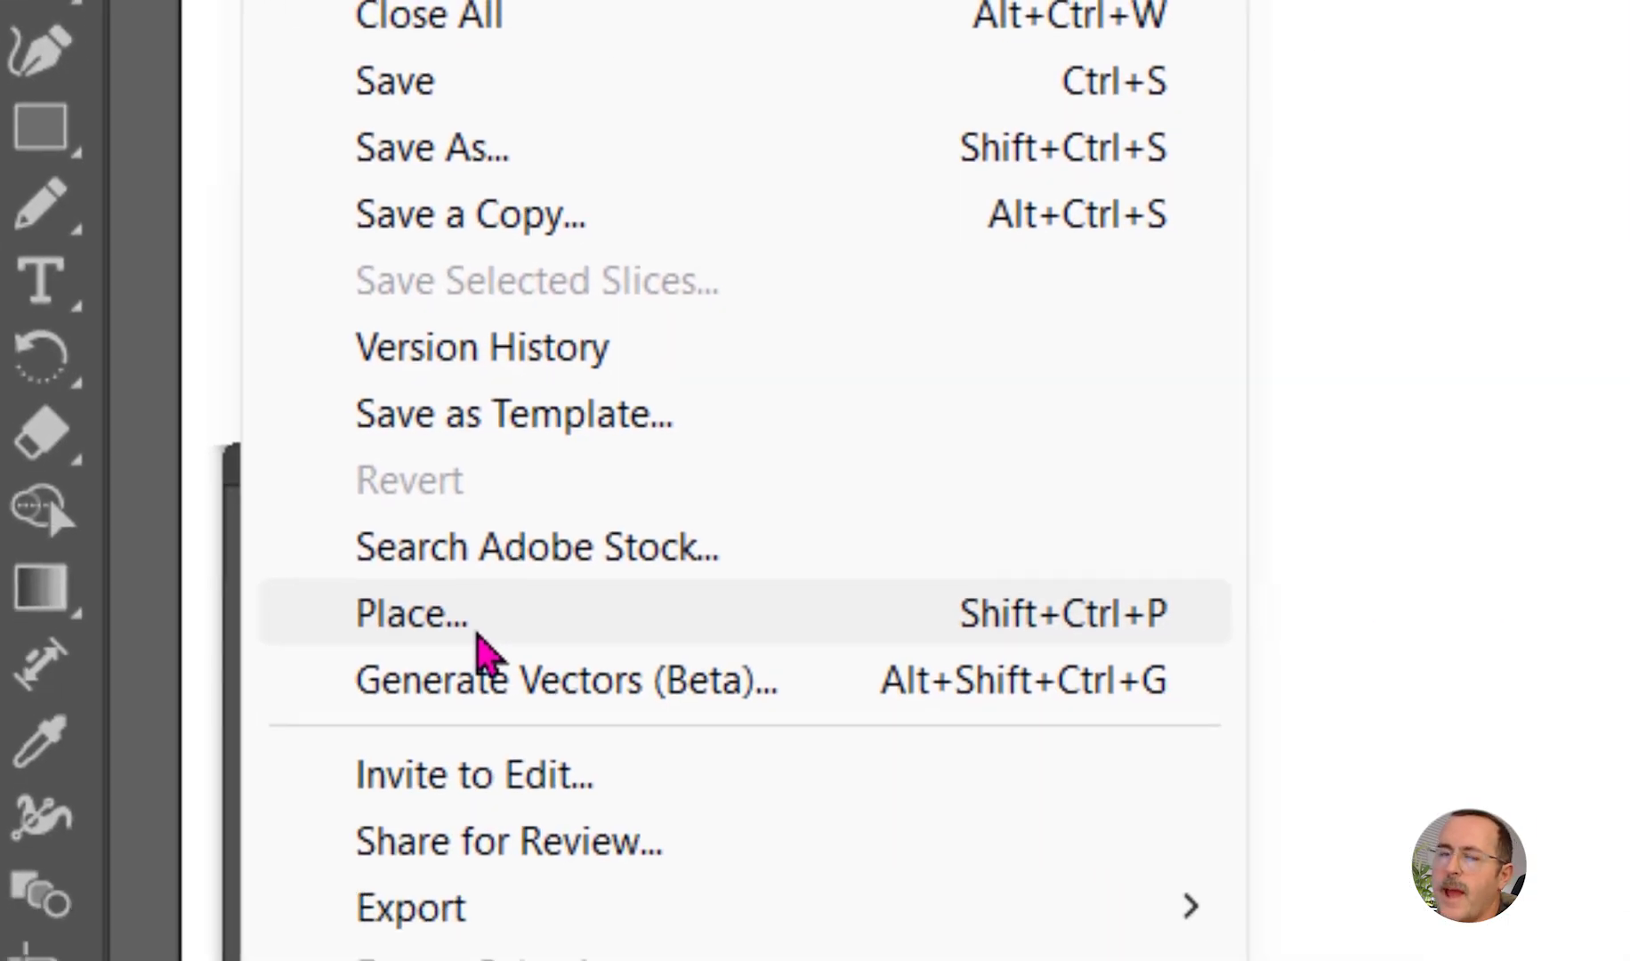
pyautogui.click(525, 676)
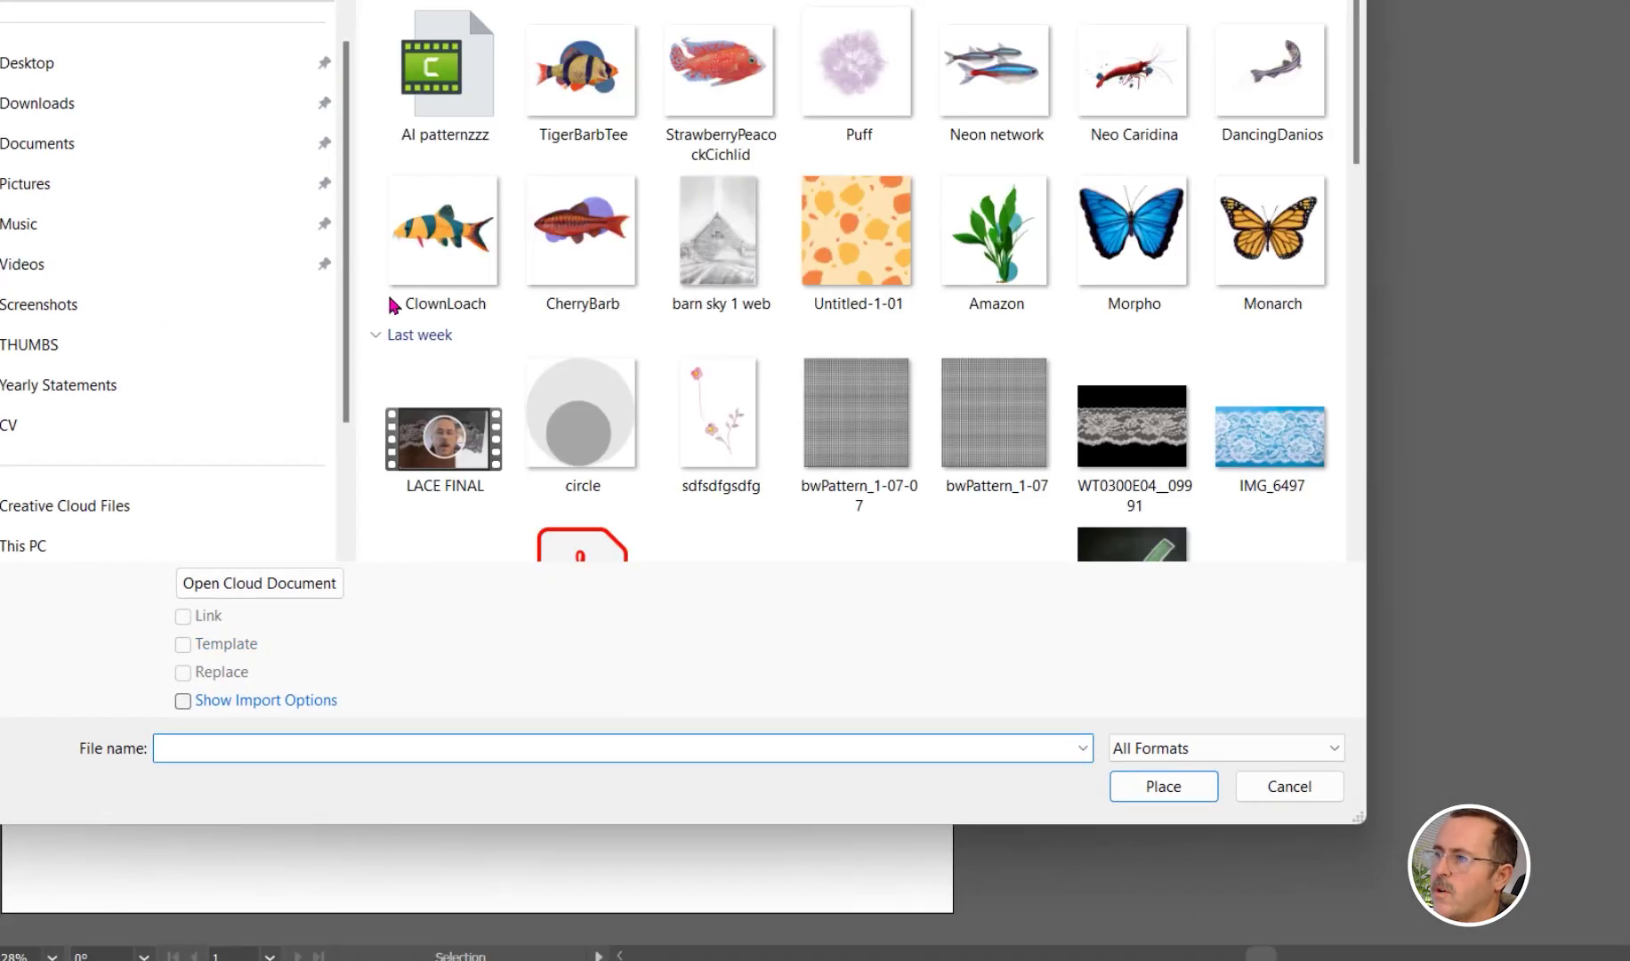
pyautogui.click(1276, 236)
pyautogui.keyDown('ctrl'); pyautogui.click(1156, 242); pyautogui.keyUp('ctrl')
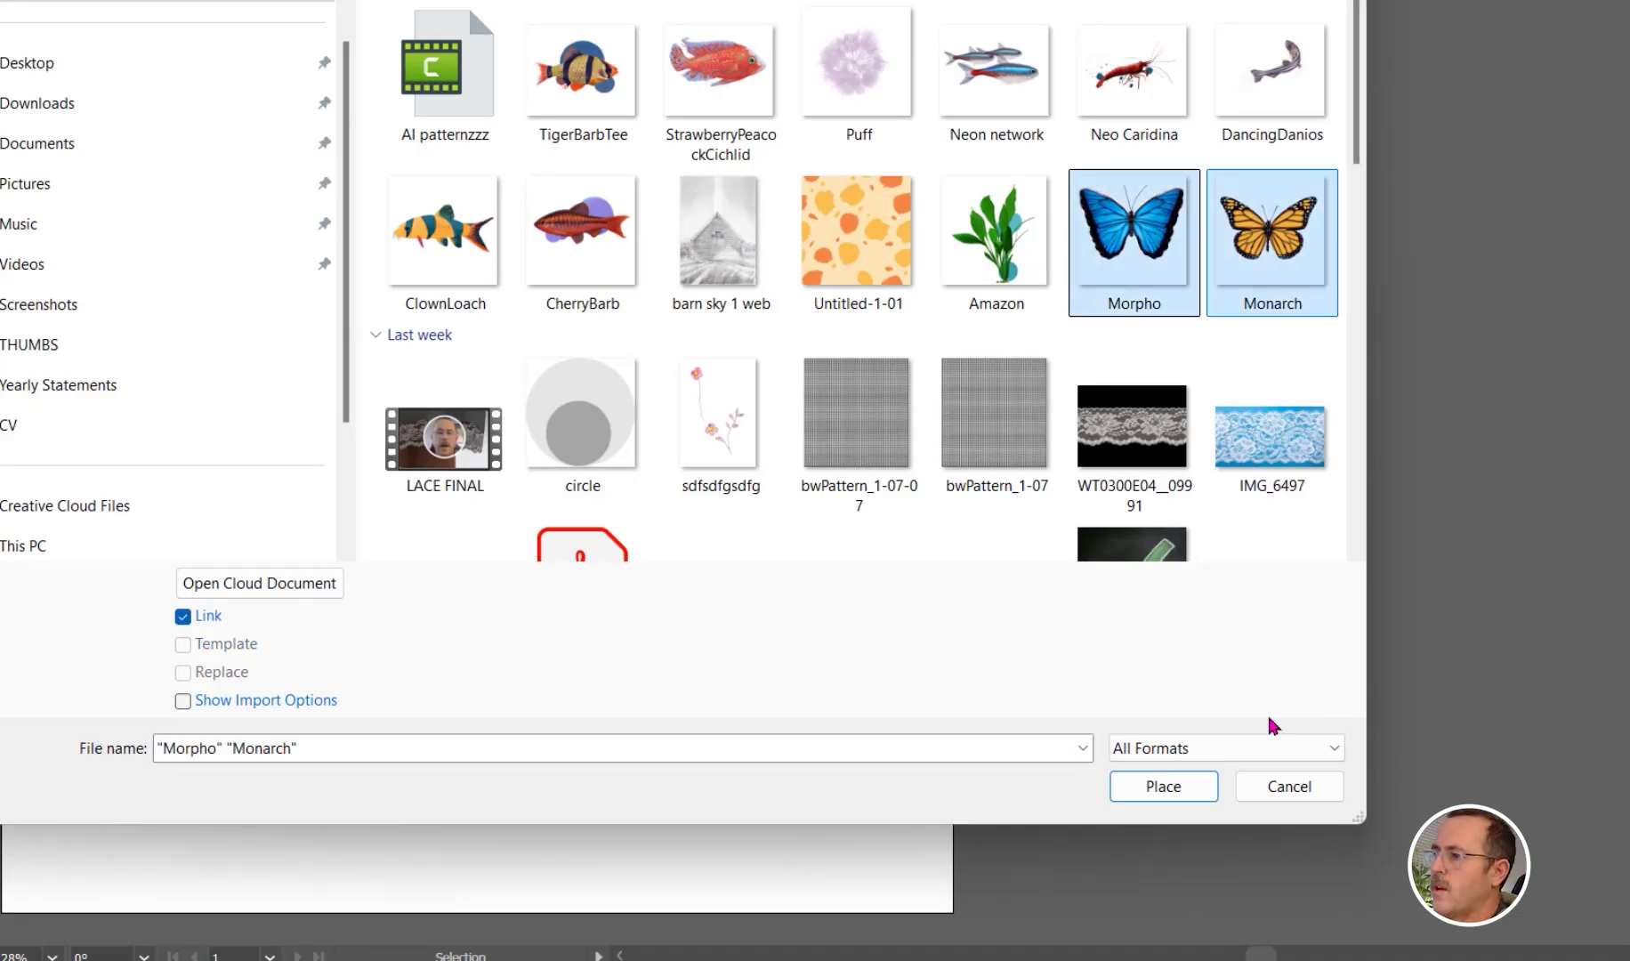
pyautogui.click(1176, 790)
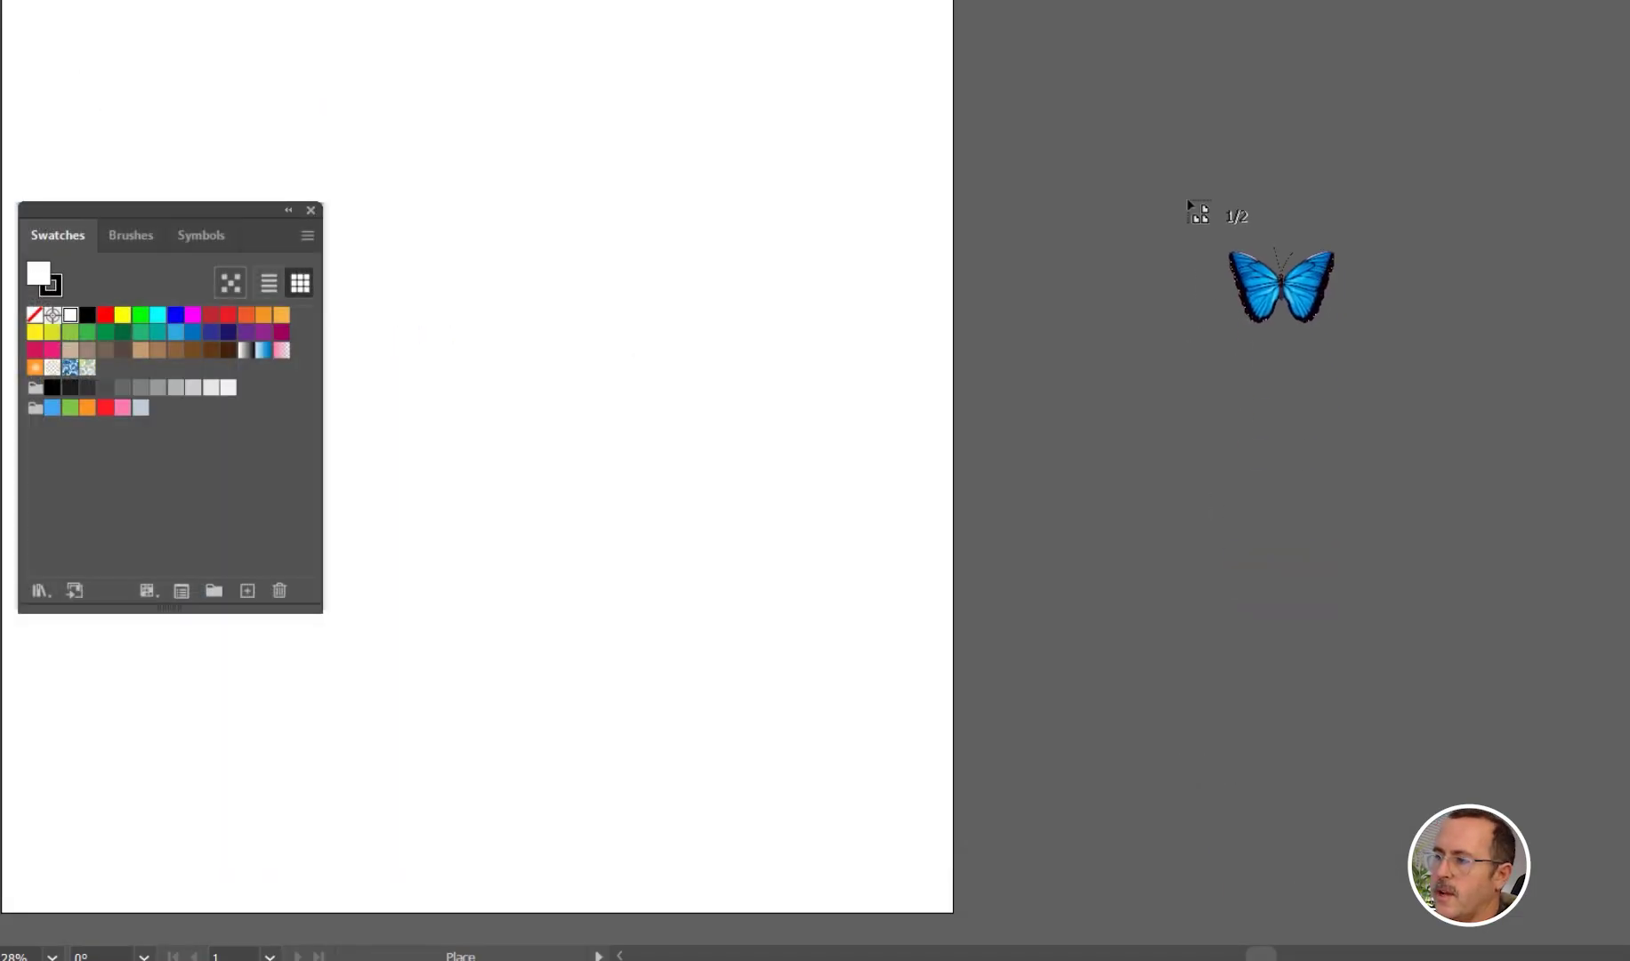
pyautogui.click(1185, 195)
pyautogui.click(1193, 462)
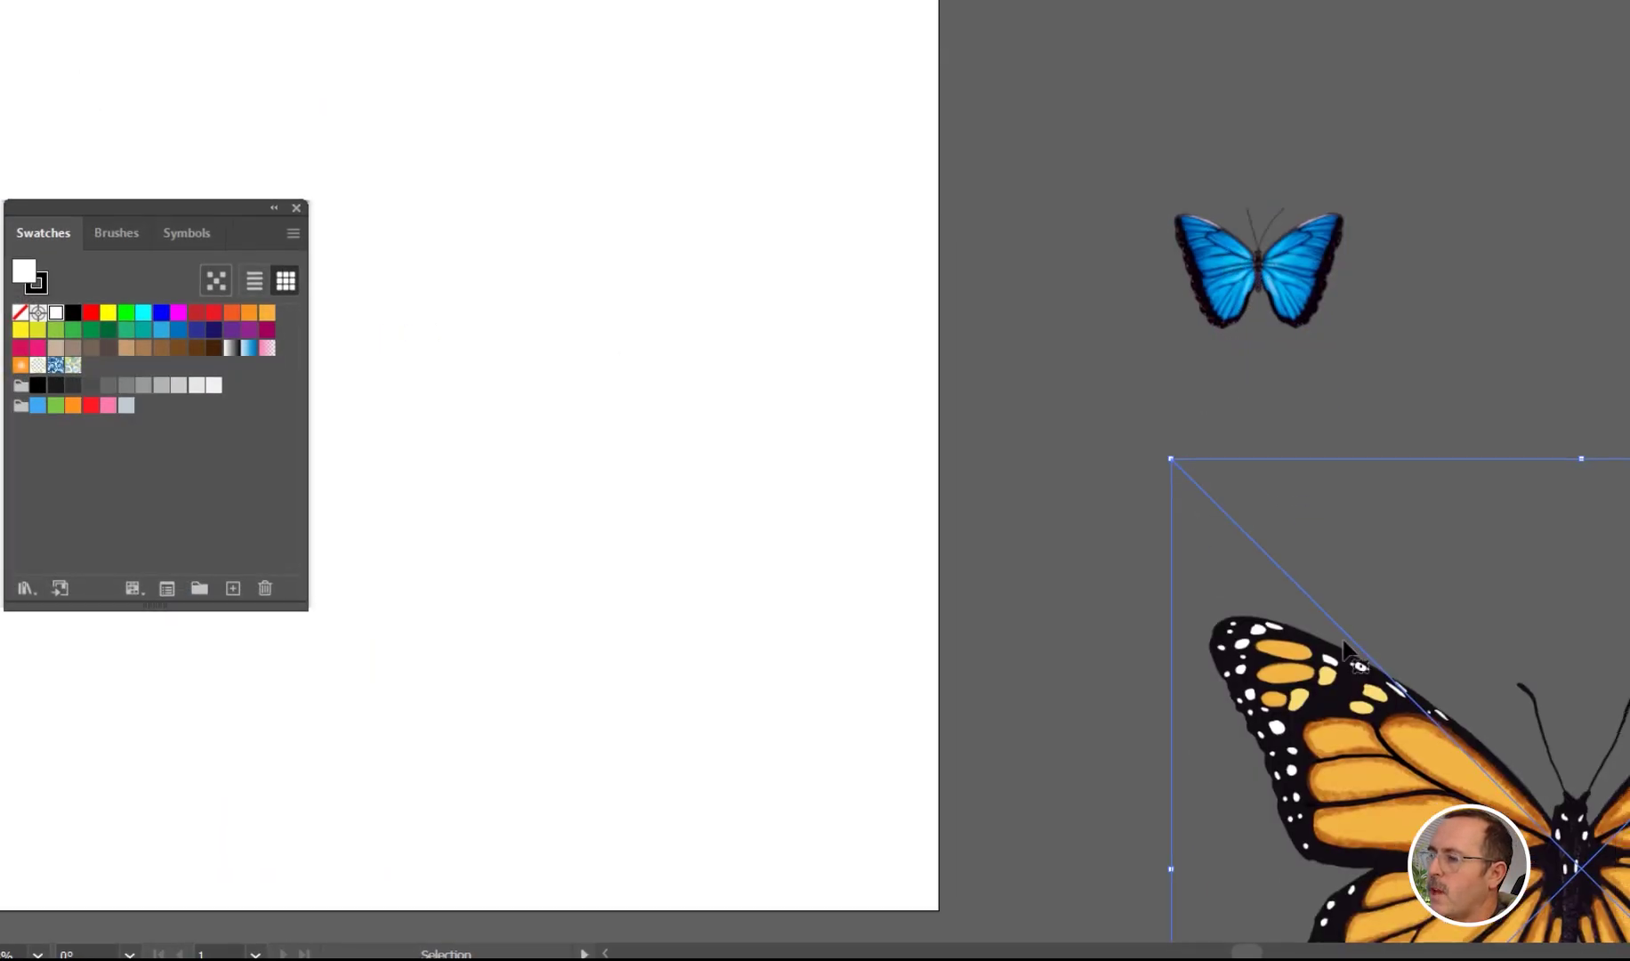
pyautogui.moveTo(1314, 701); pyautogui.dragTo(1181, 551)
pyautogui.moveTo(873, 283); pyautogui.dragTo(997, 464)
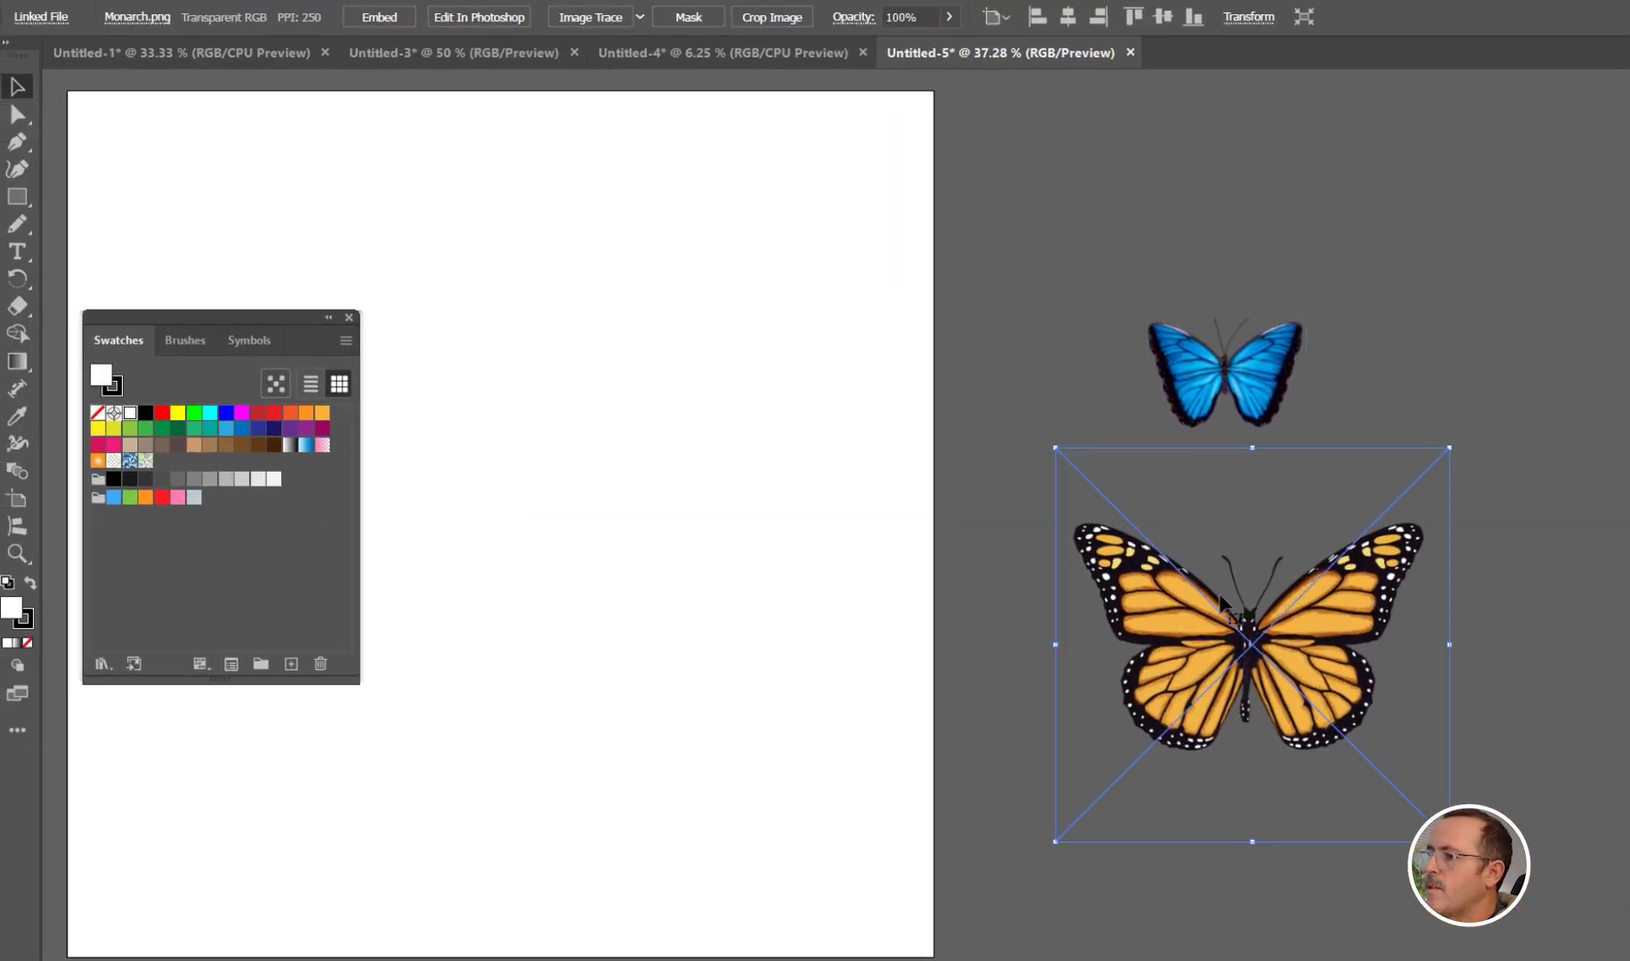
# - Rasterize the Monarch at Medium (150 ppi) with a transparent background
pyautogui.click(306, 20)
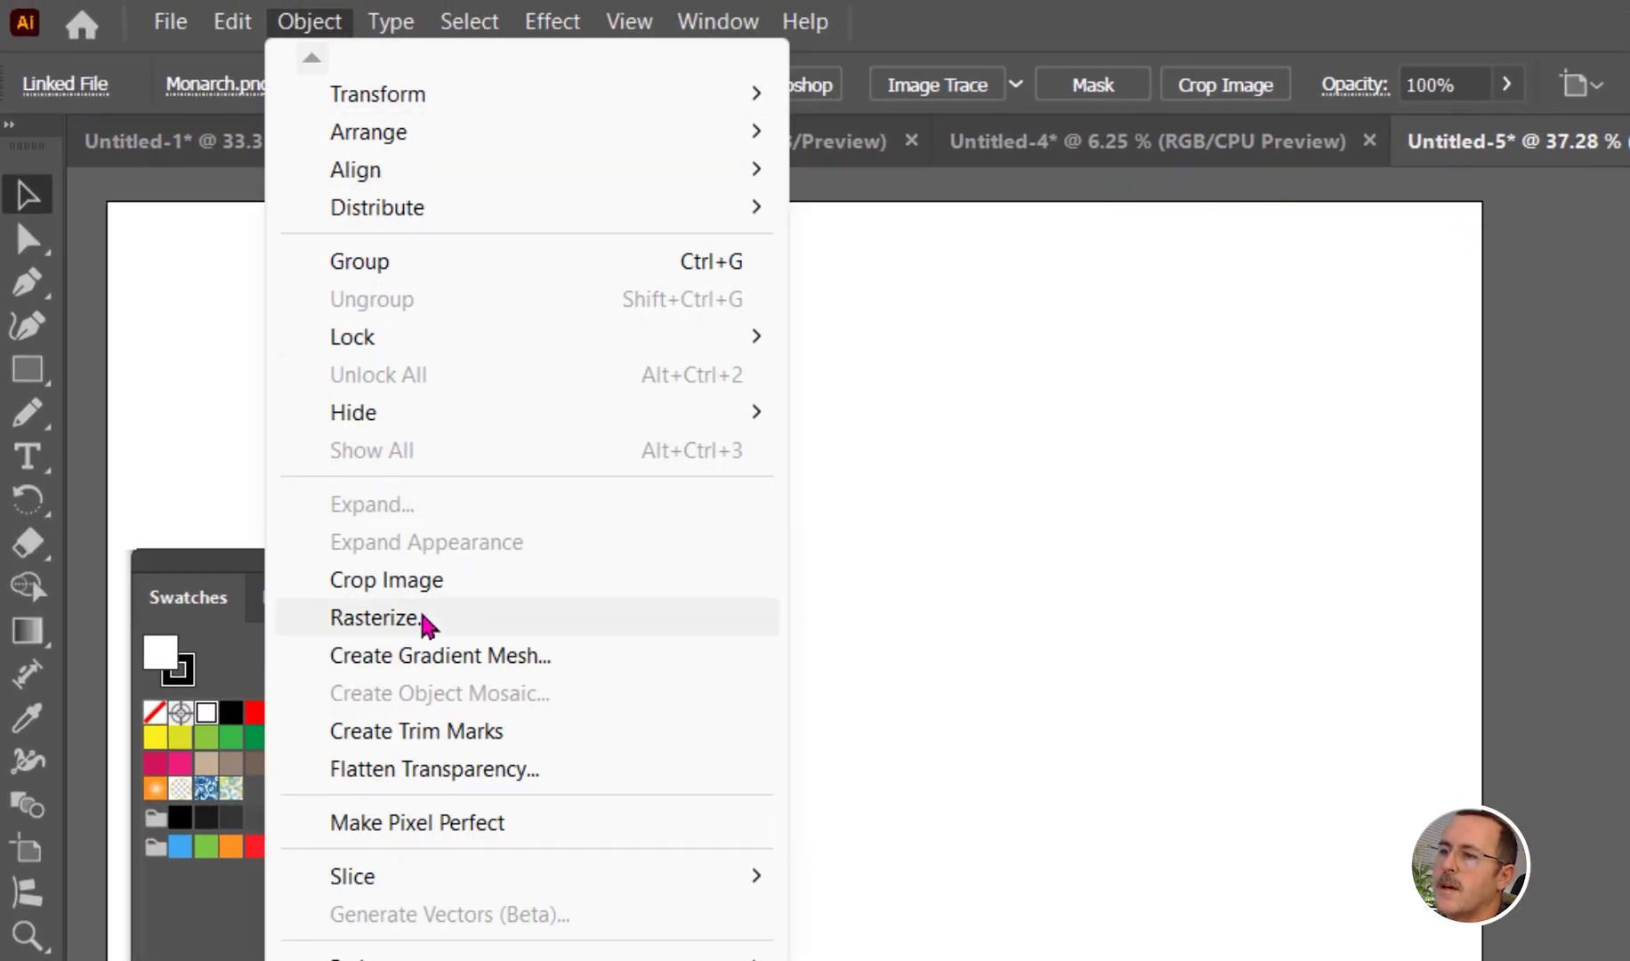
pyautogui.click(422, 631)
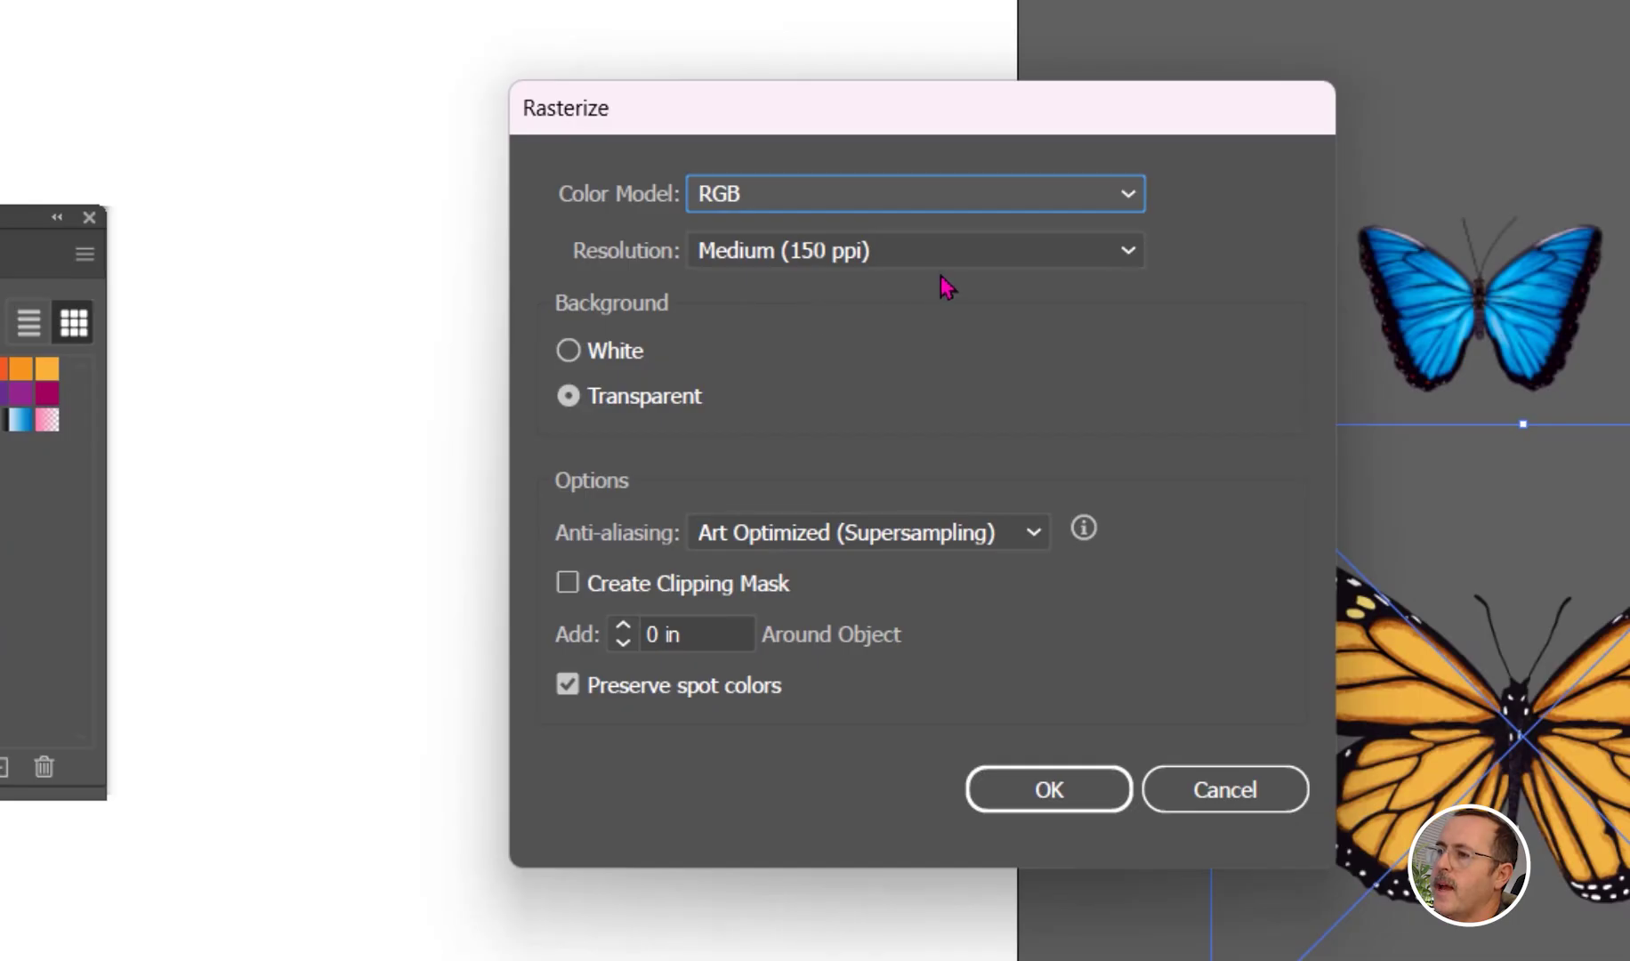
pyautogui.click(947, 267)
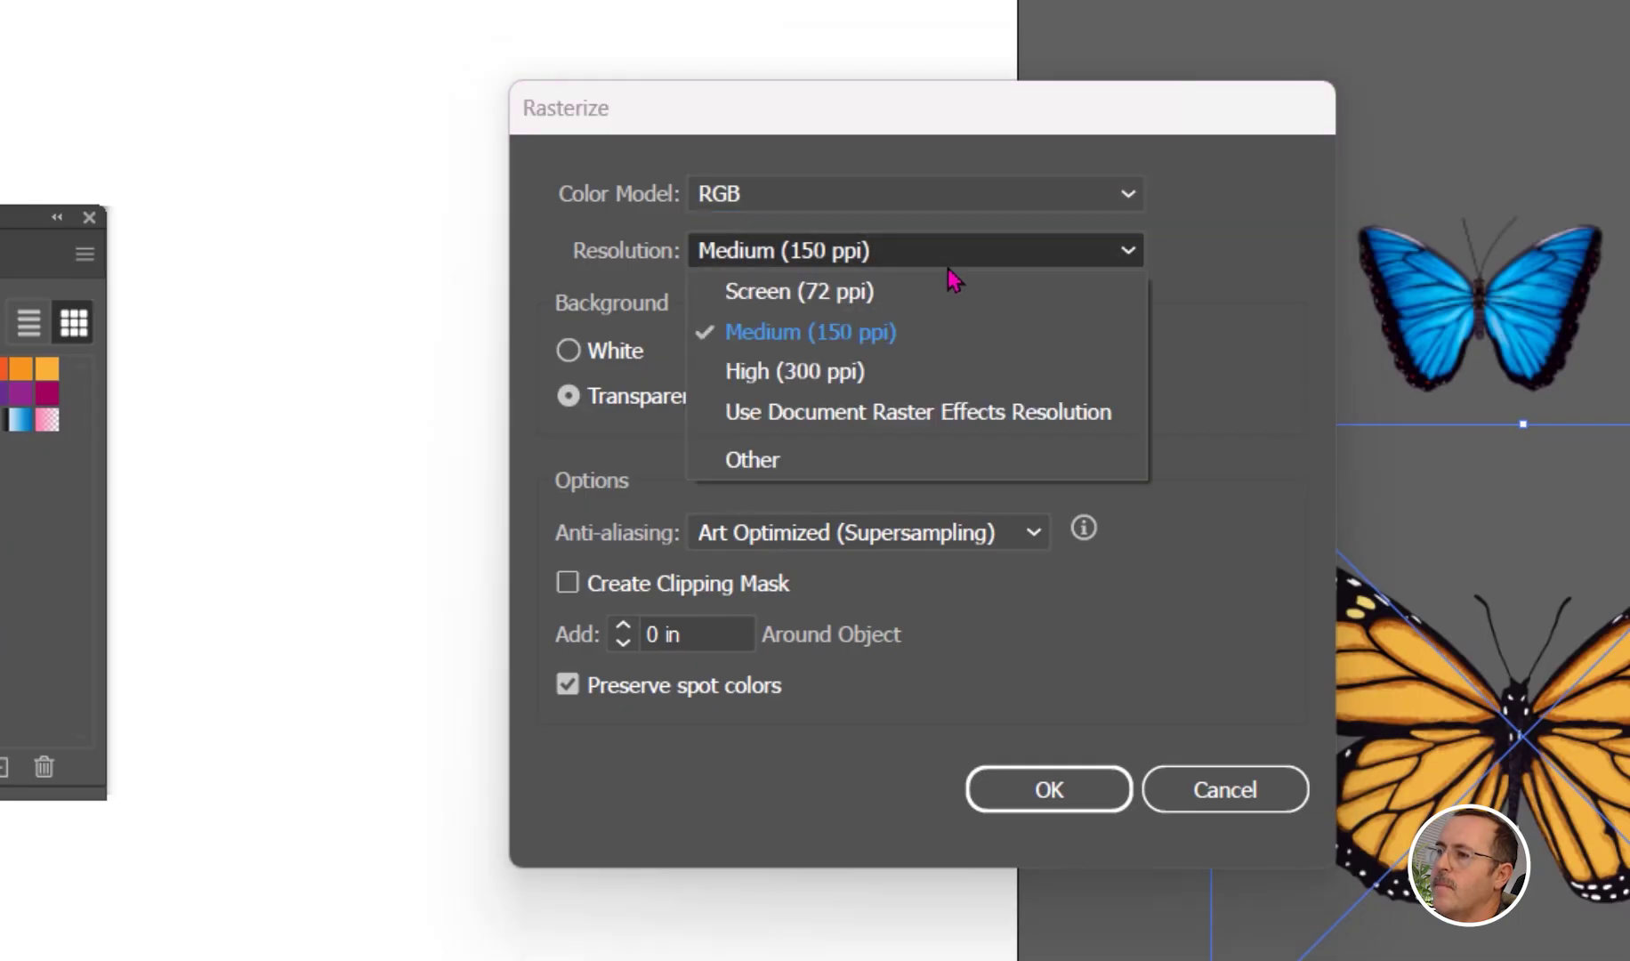
pyautogui.click(867, 337)
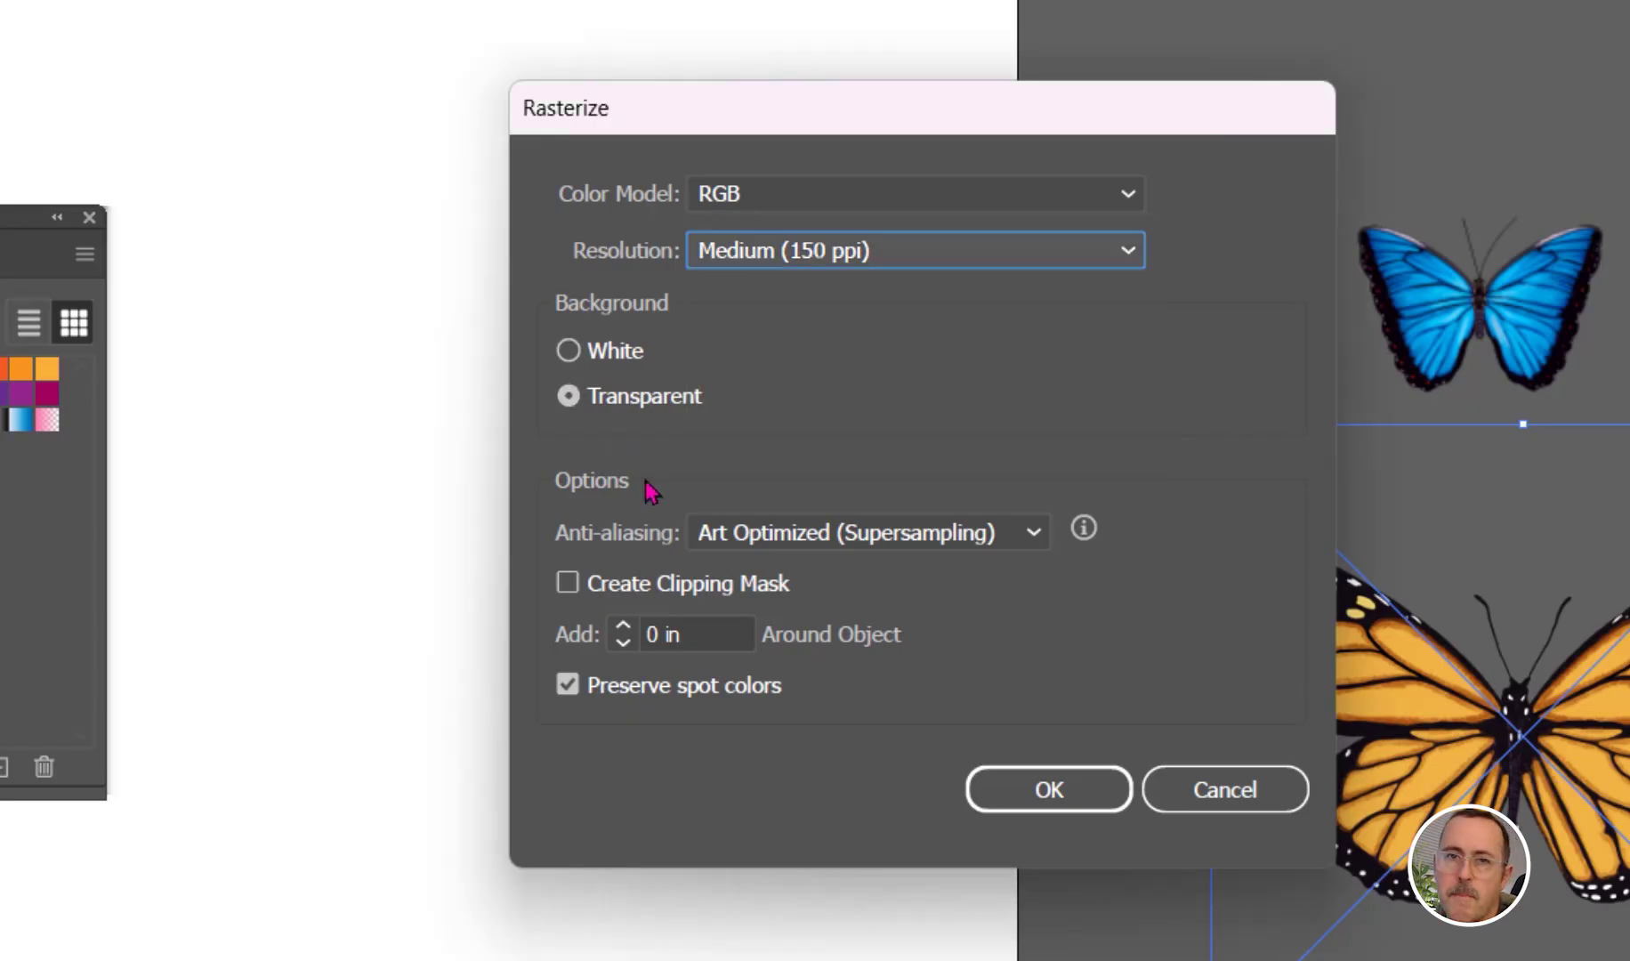
pyautogui.click(1048, 787)
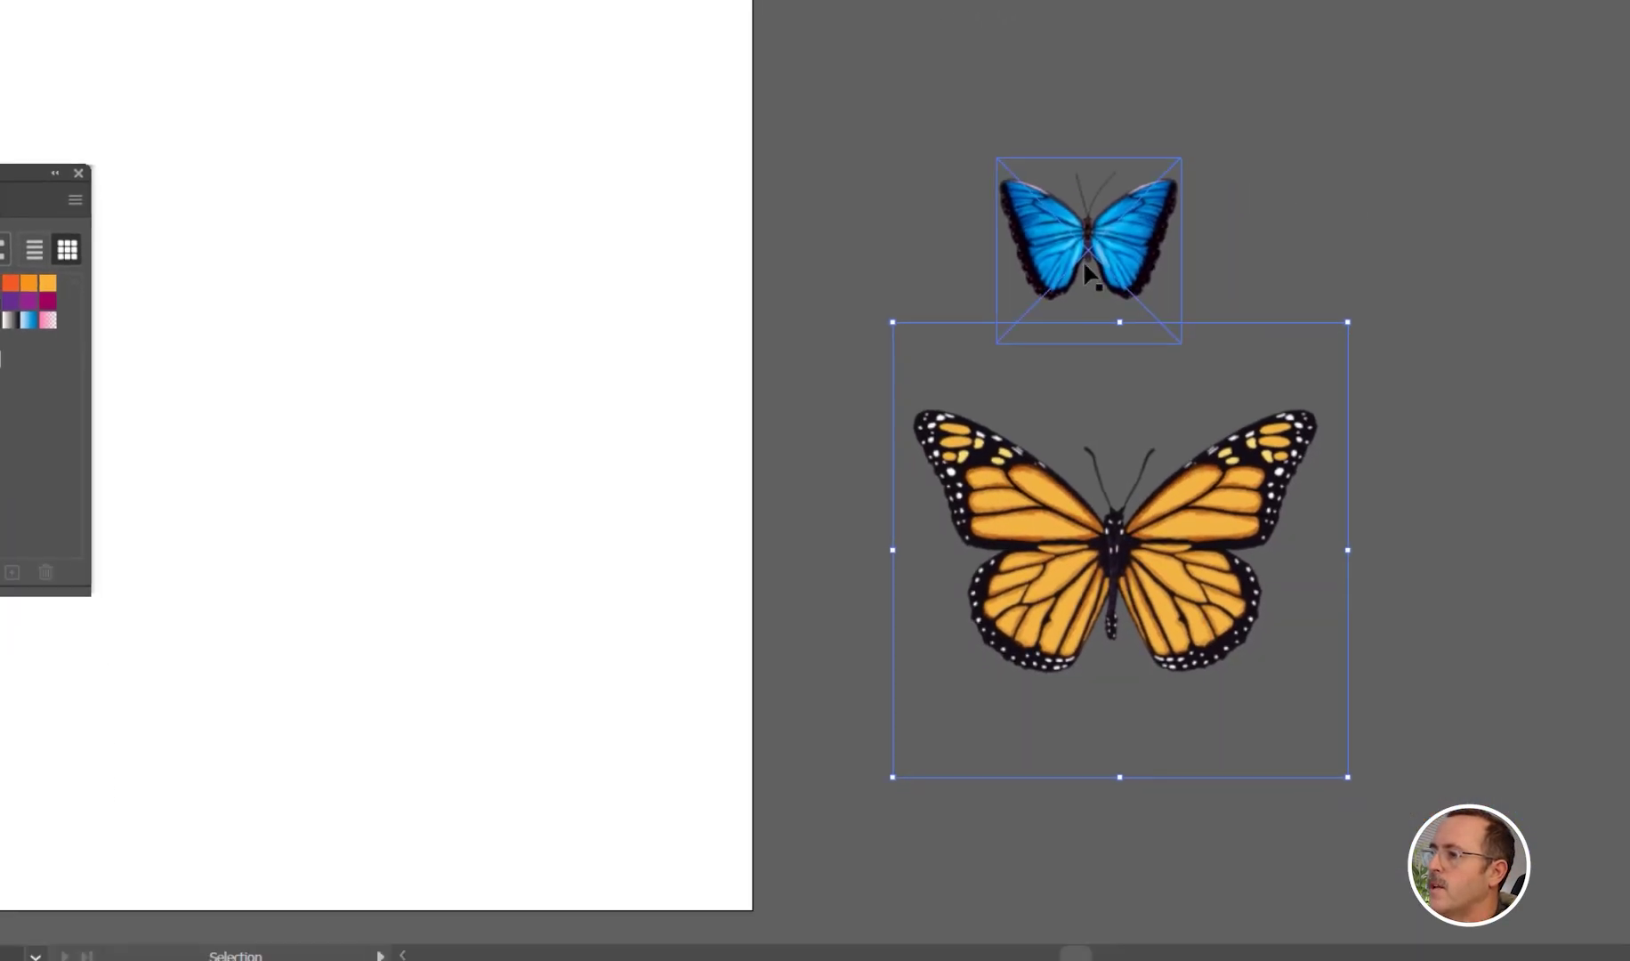
# - Rasterize the Morpho butterfly with the same 150 ppi transparent settings
pyautogui.click(1085, 263)
pyautogui.click(0, 0)
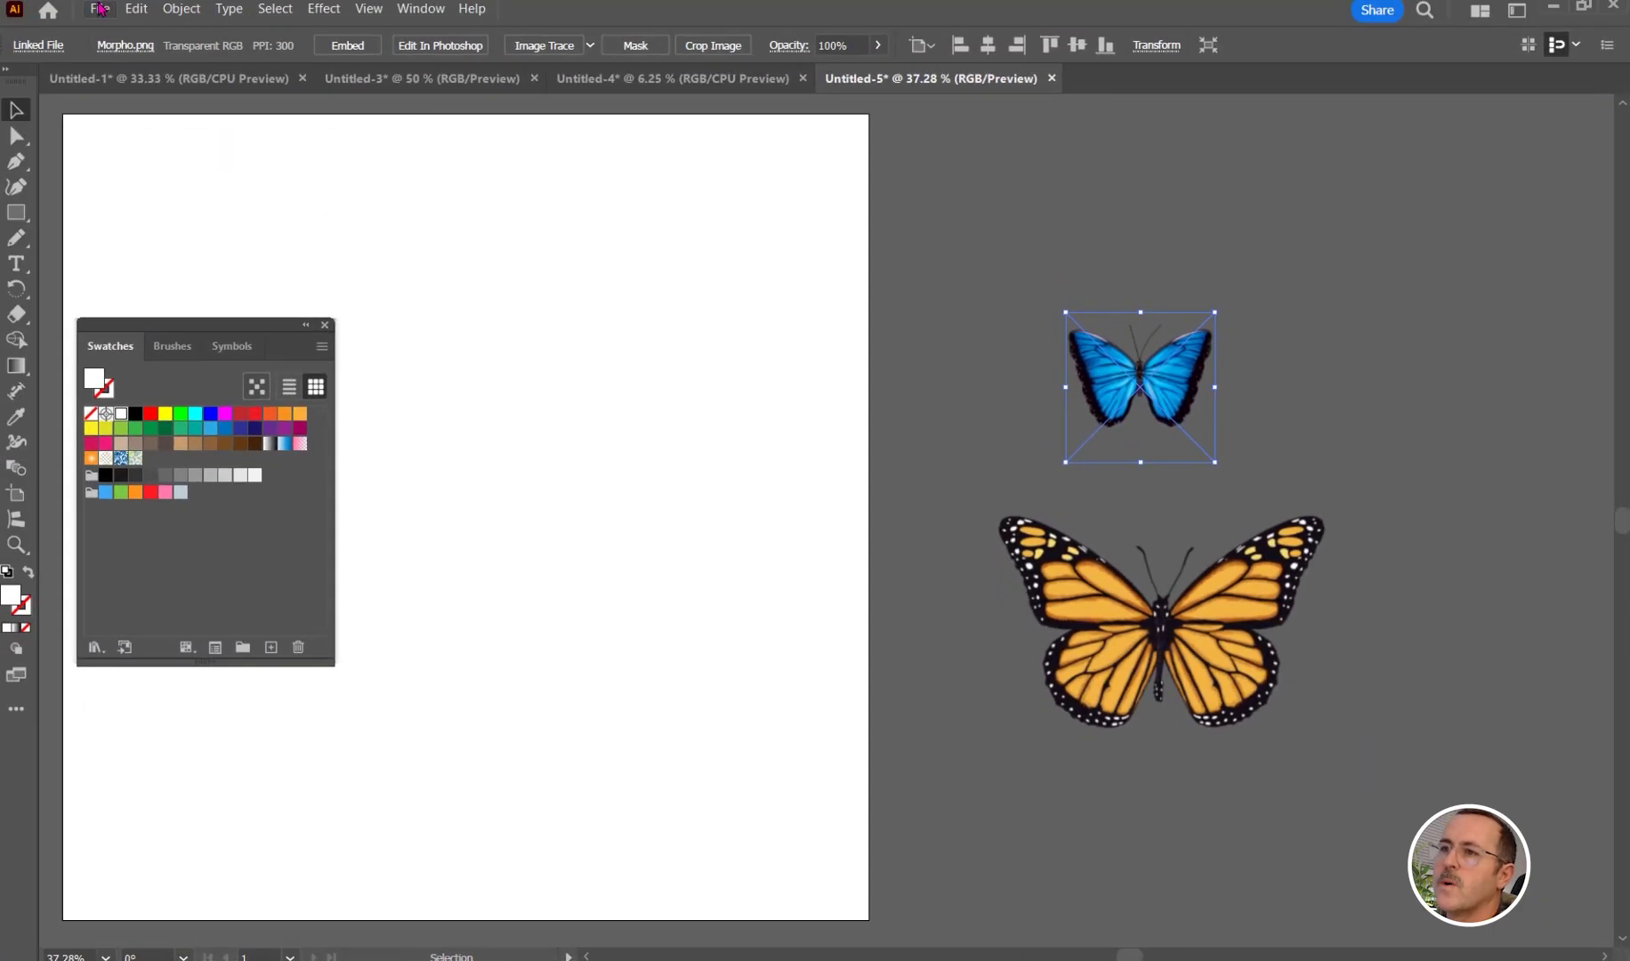
pyautogui.moveTo(185, 10)
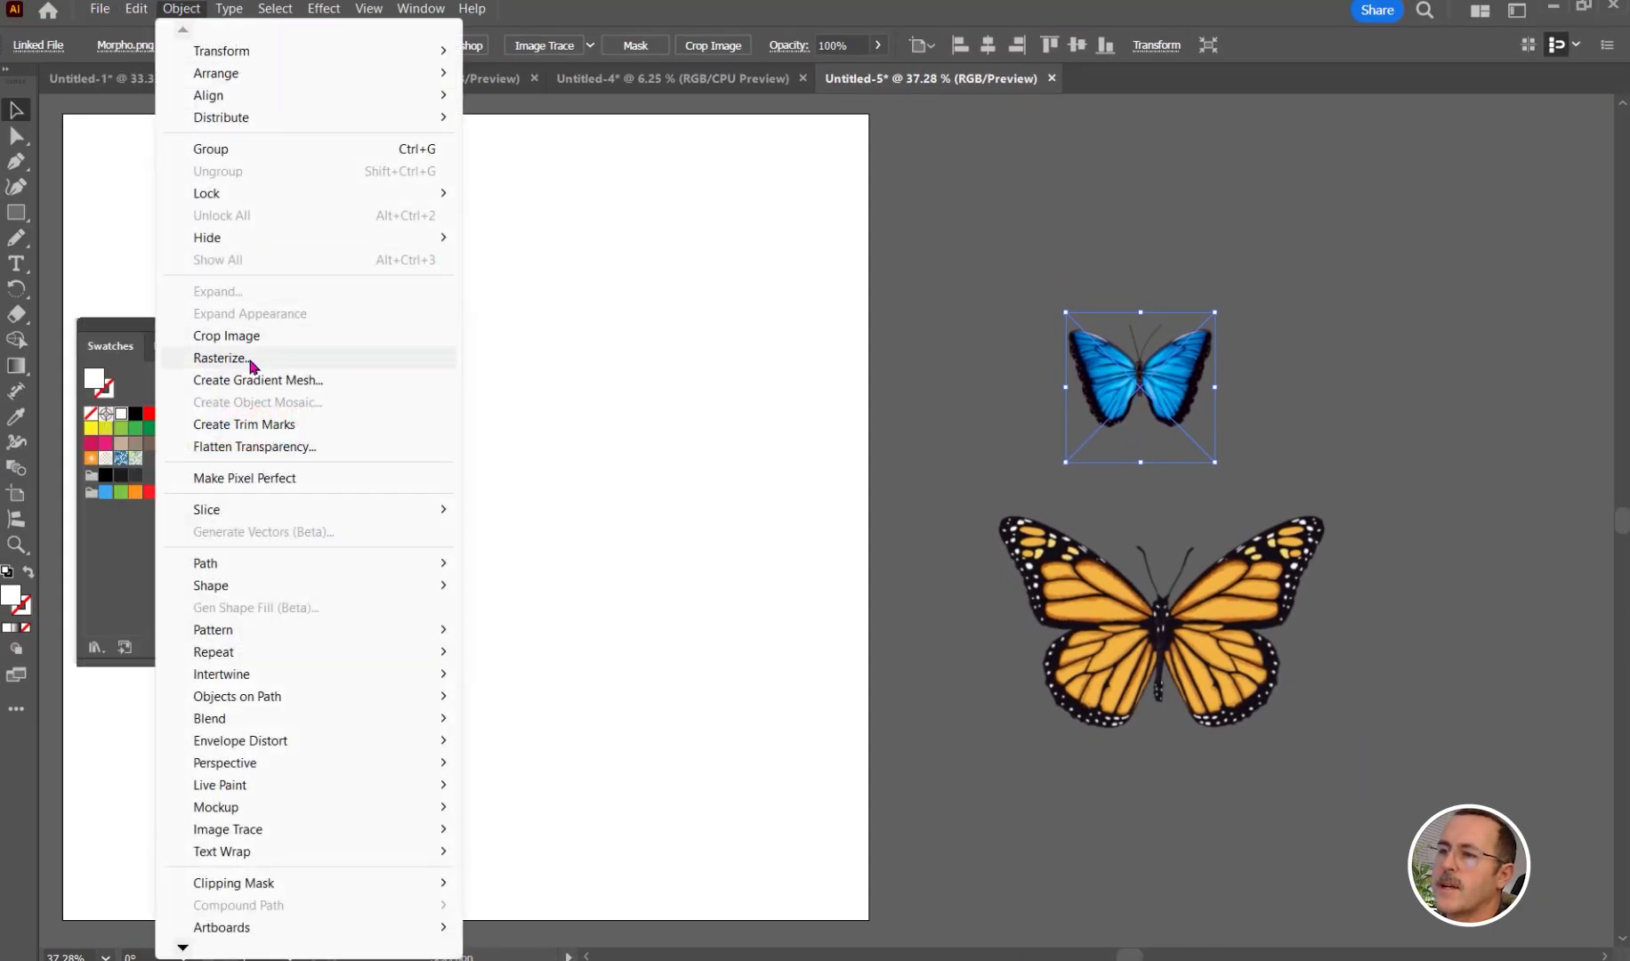
pyautogui.click(220, 358)
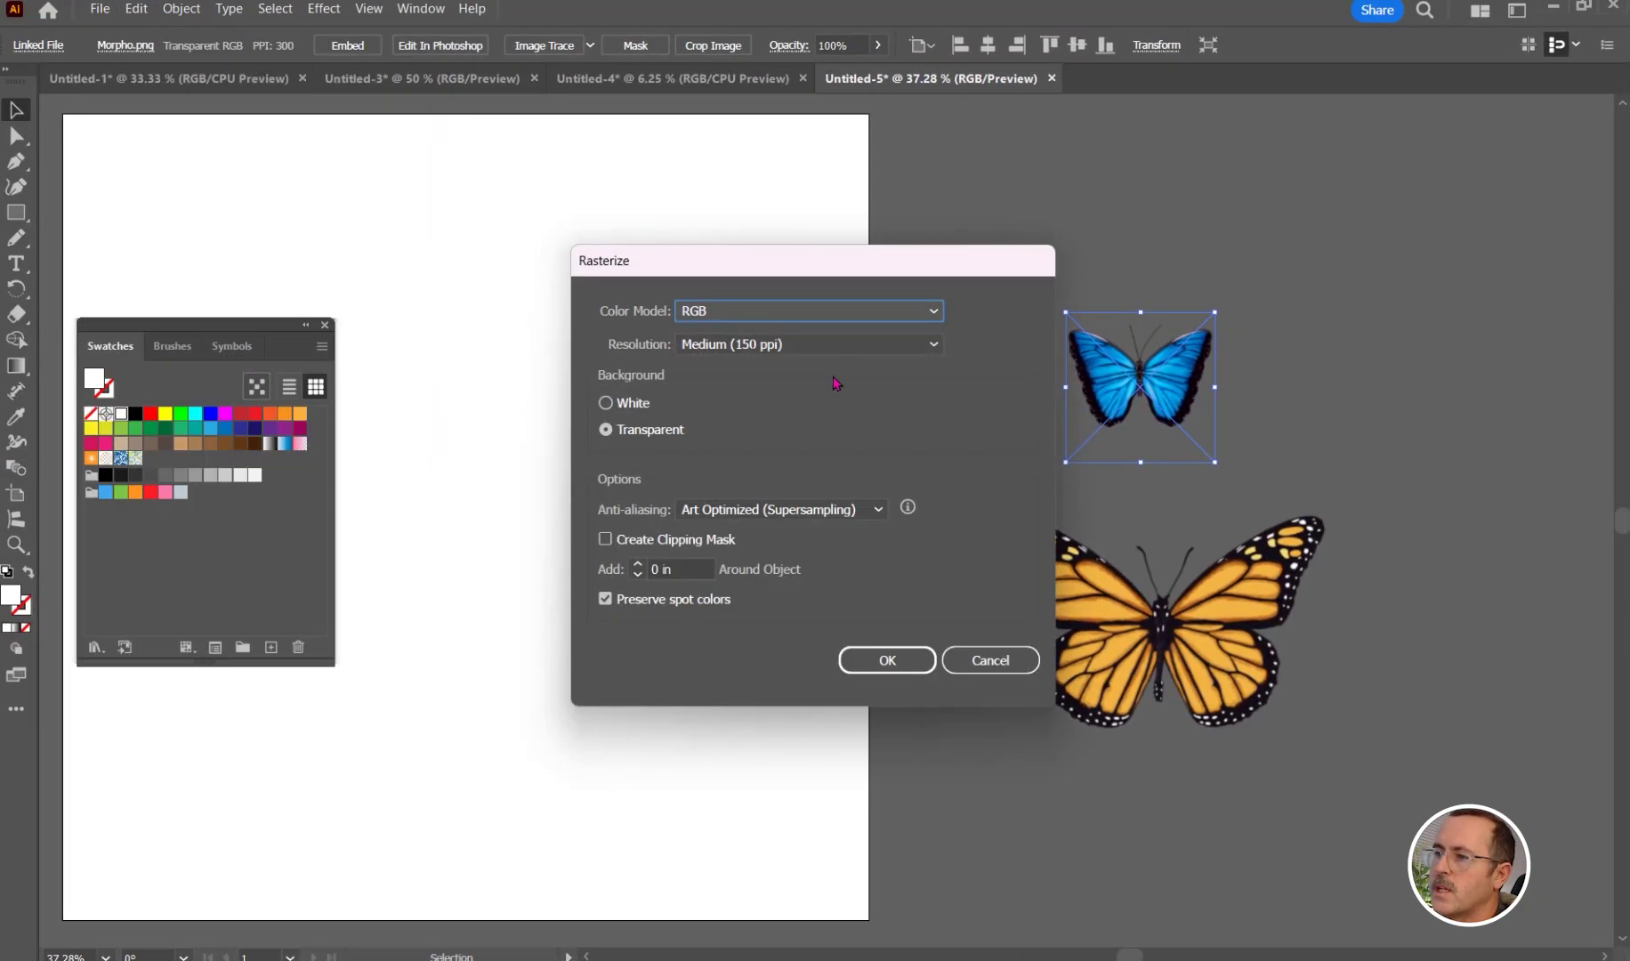
pyautogui.click(893, 659)
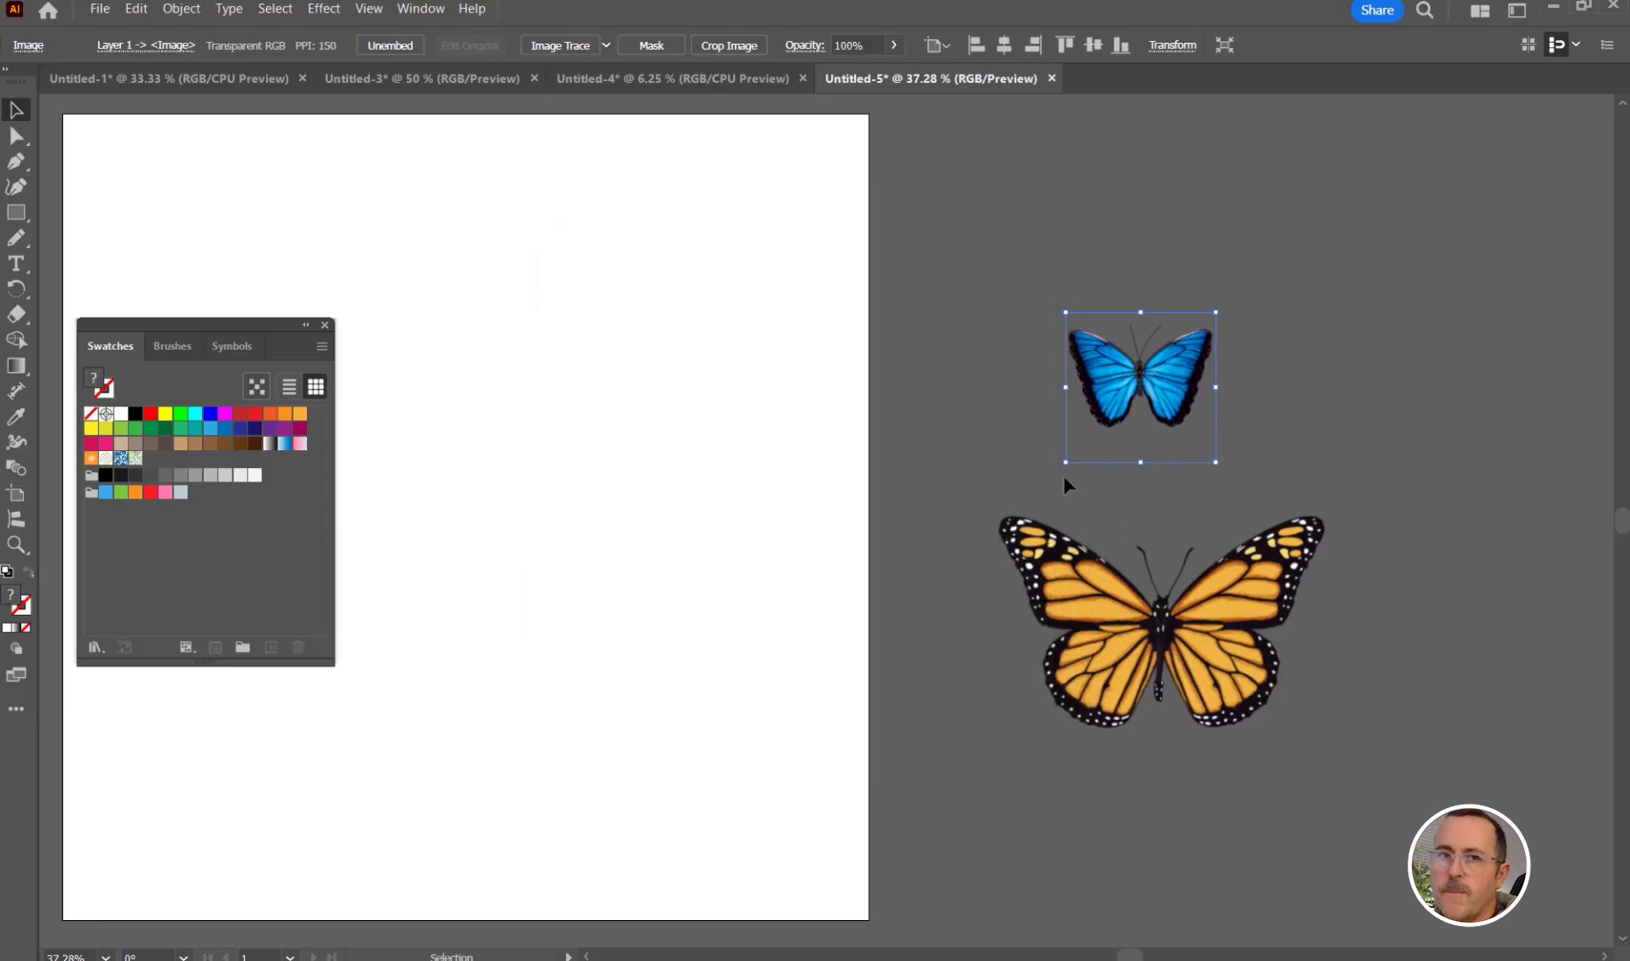
# - Deselect everything and choose Fit On Screen so the whole 18 × 18 in artboard shows
pyautogui.click(366, 11)
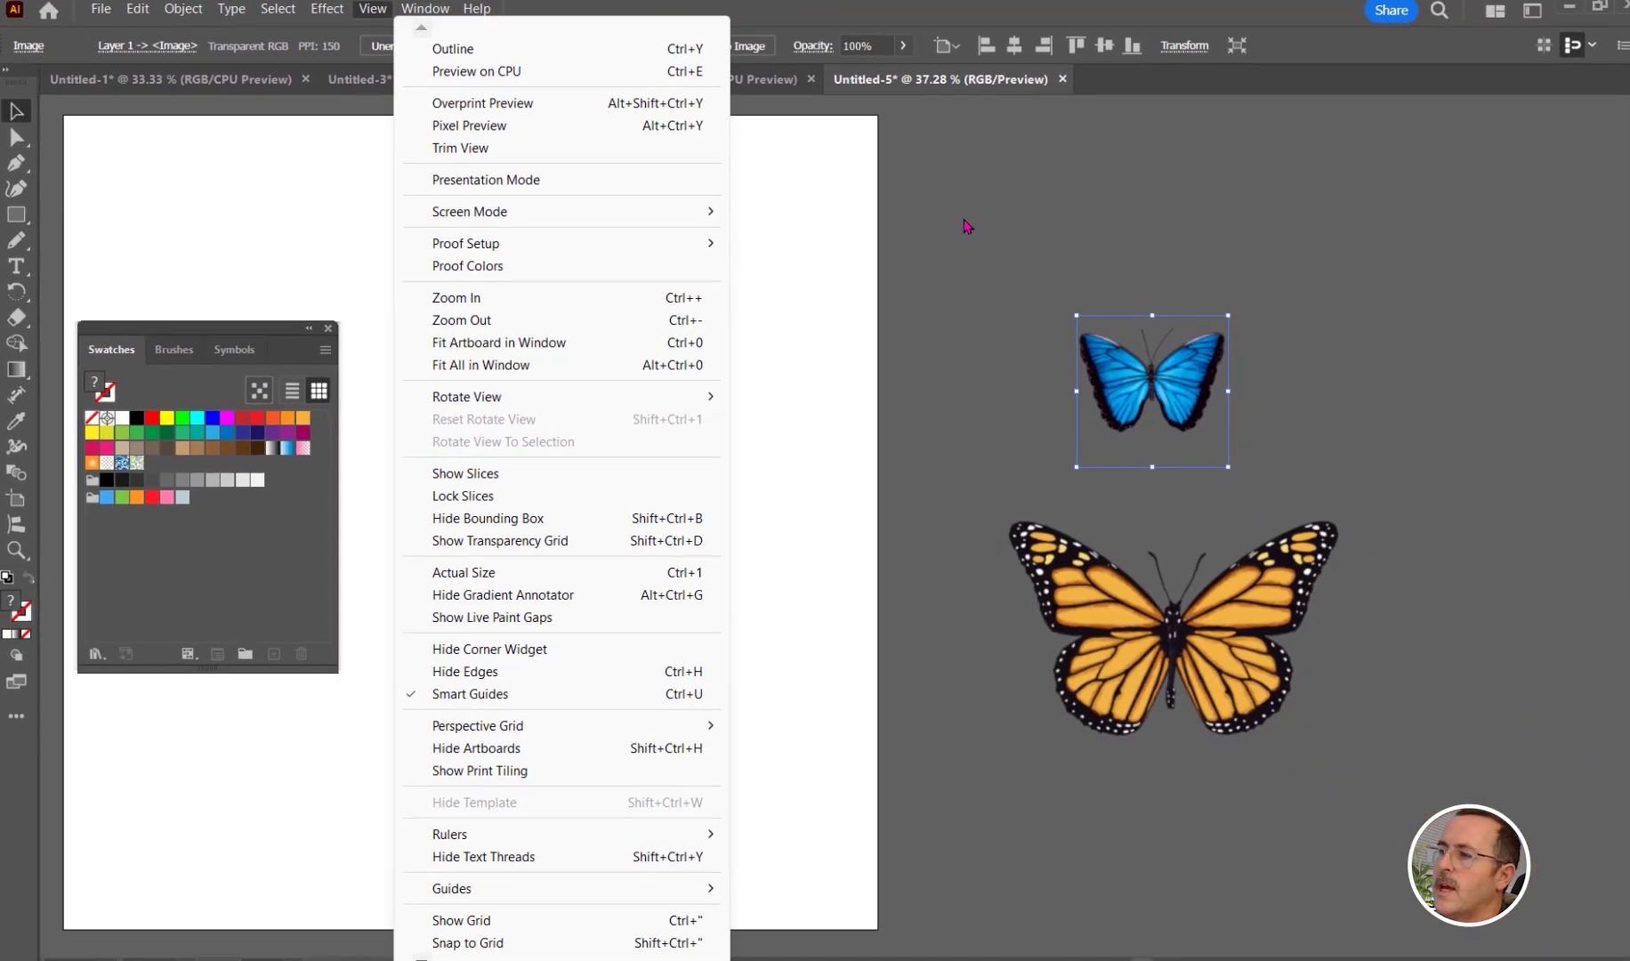
pyautogui.click(967, 226)
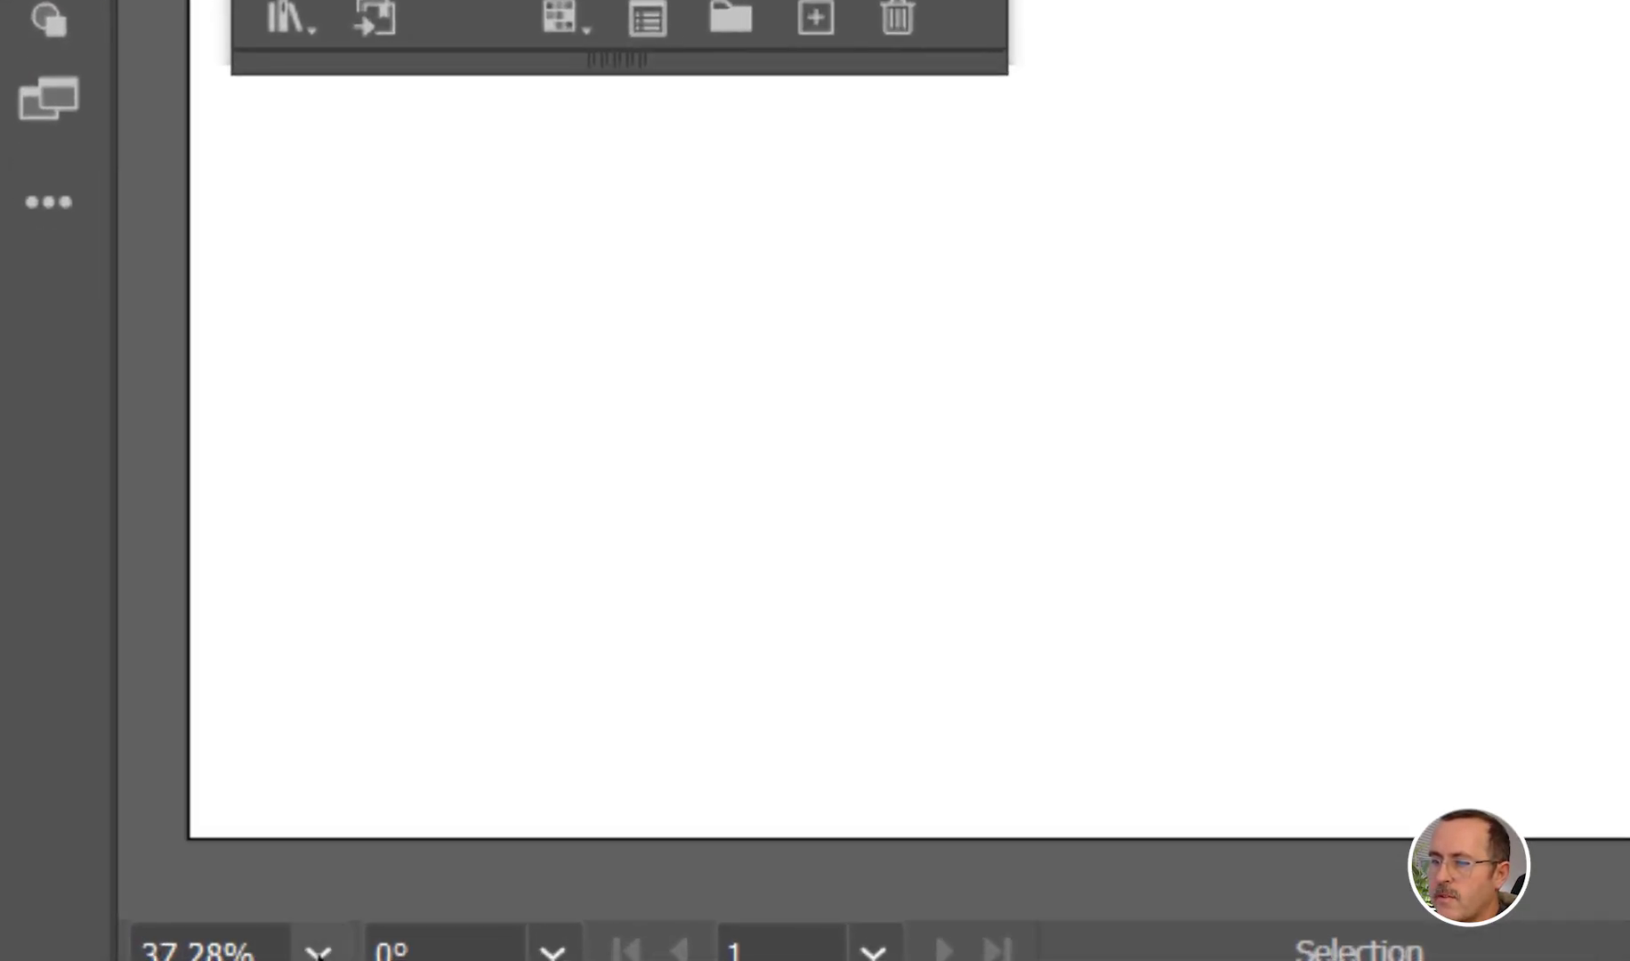
pyautogui.click(319, 951)
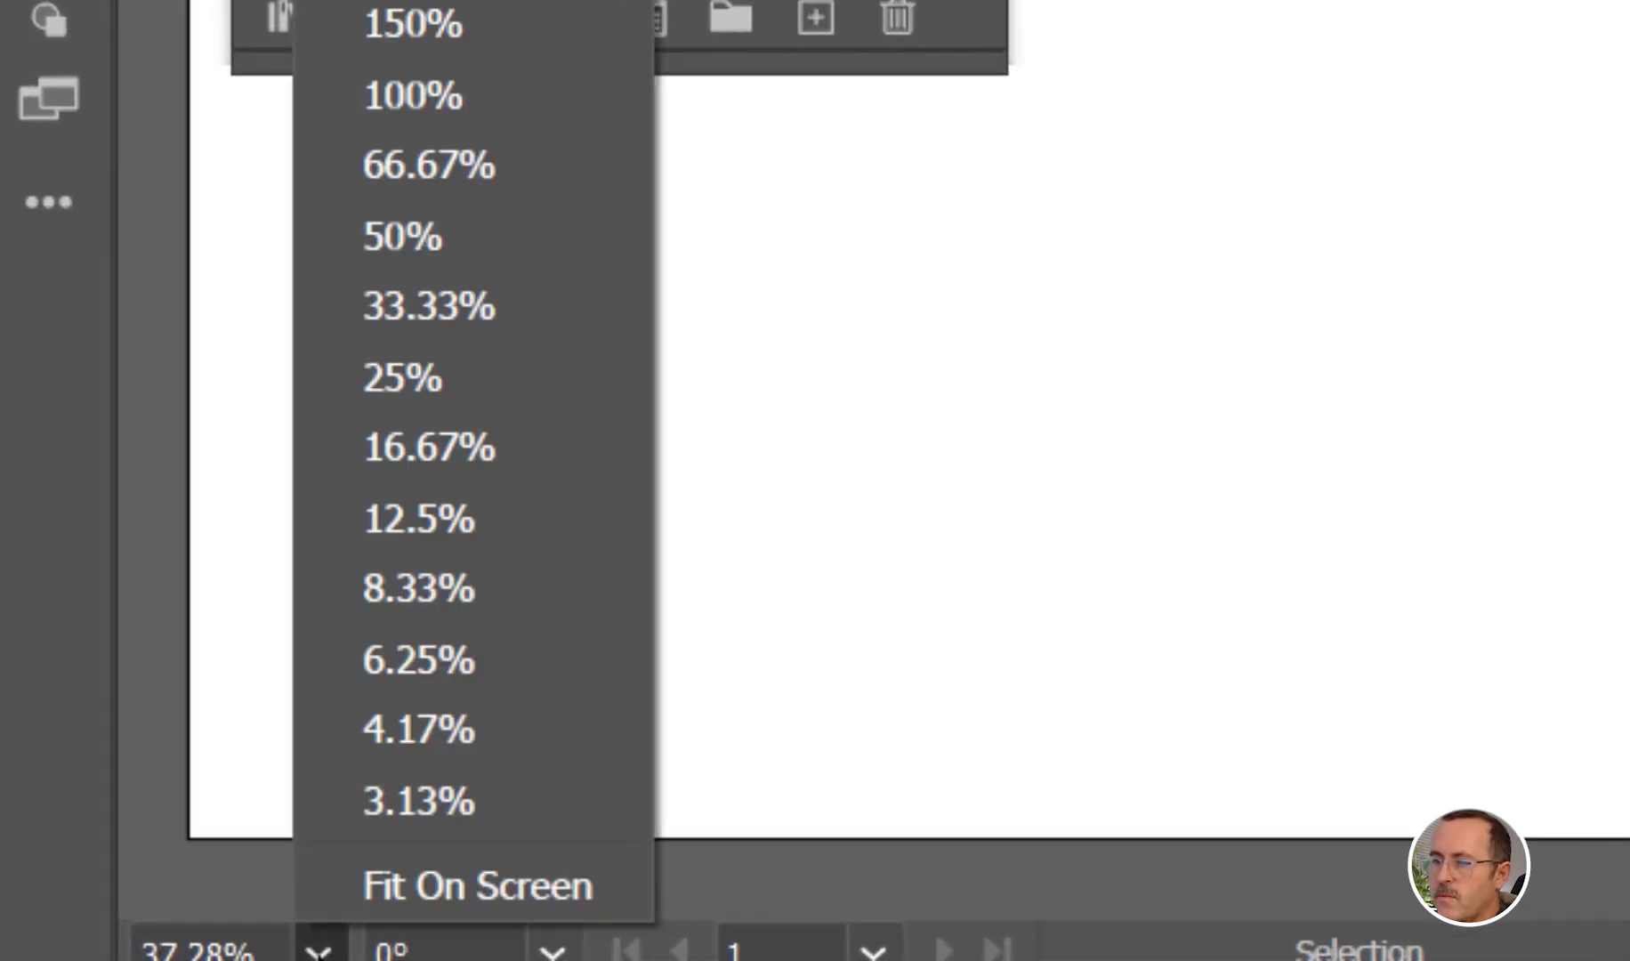
pyautogui.click(425, 887)
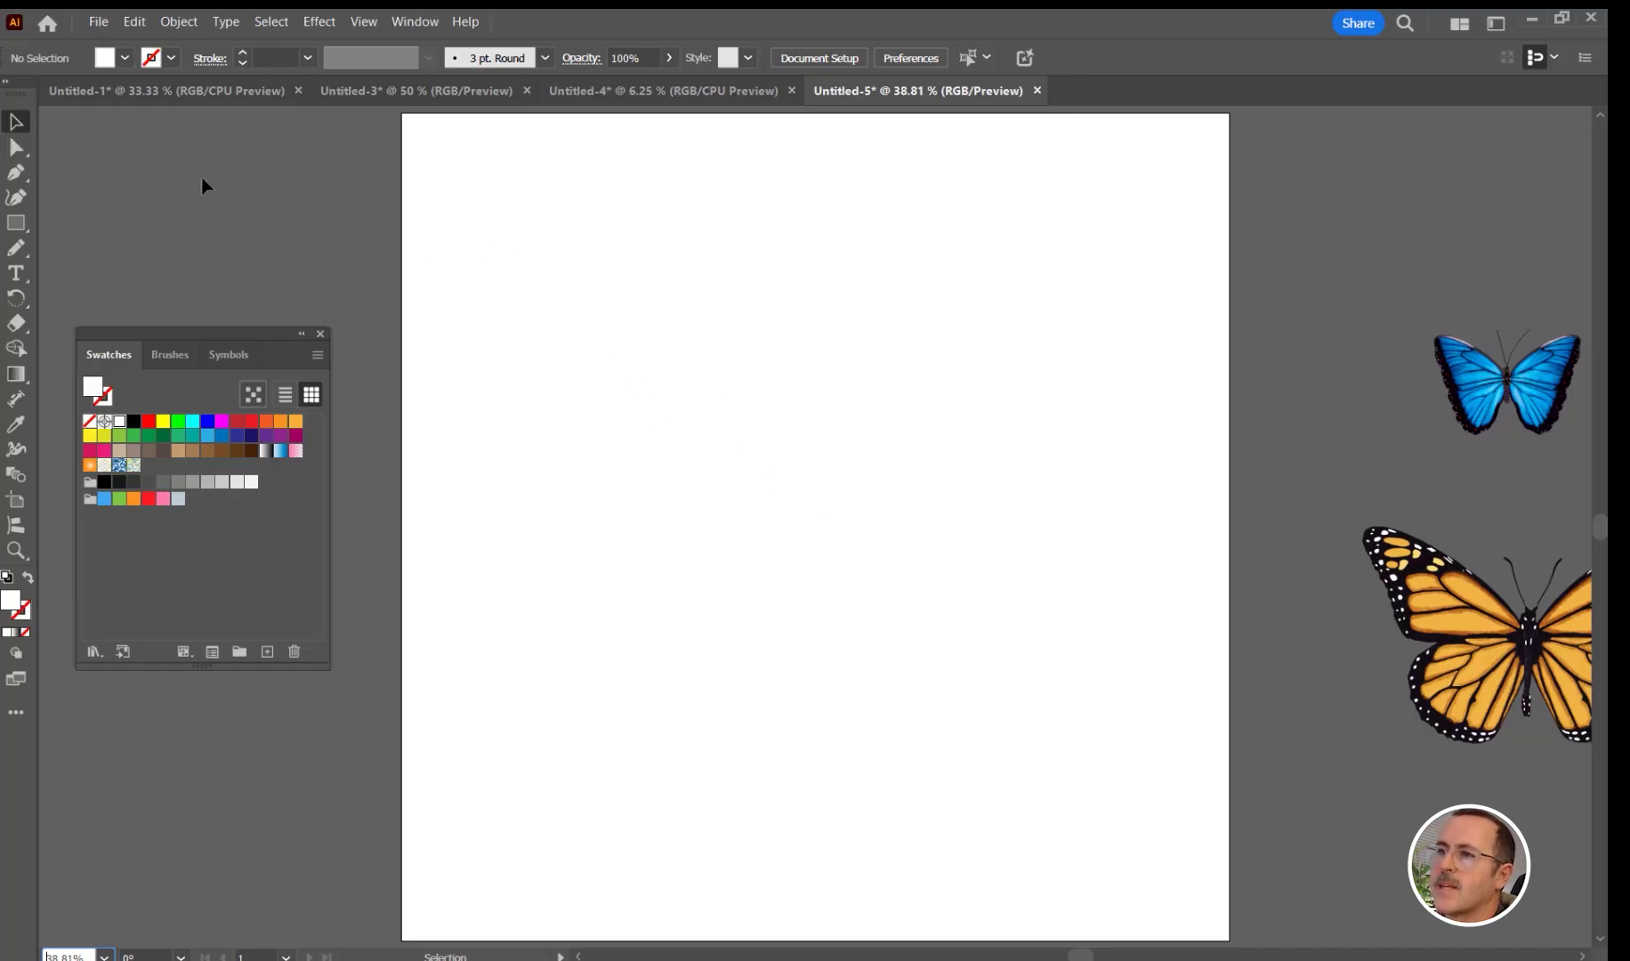
# - Make a new pattern from the two selected butterflies
pyautogui.moveTo(1506, 382); pyautogui.dragTo(1438, 322)
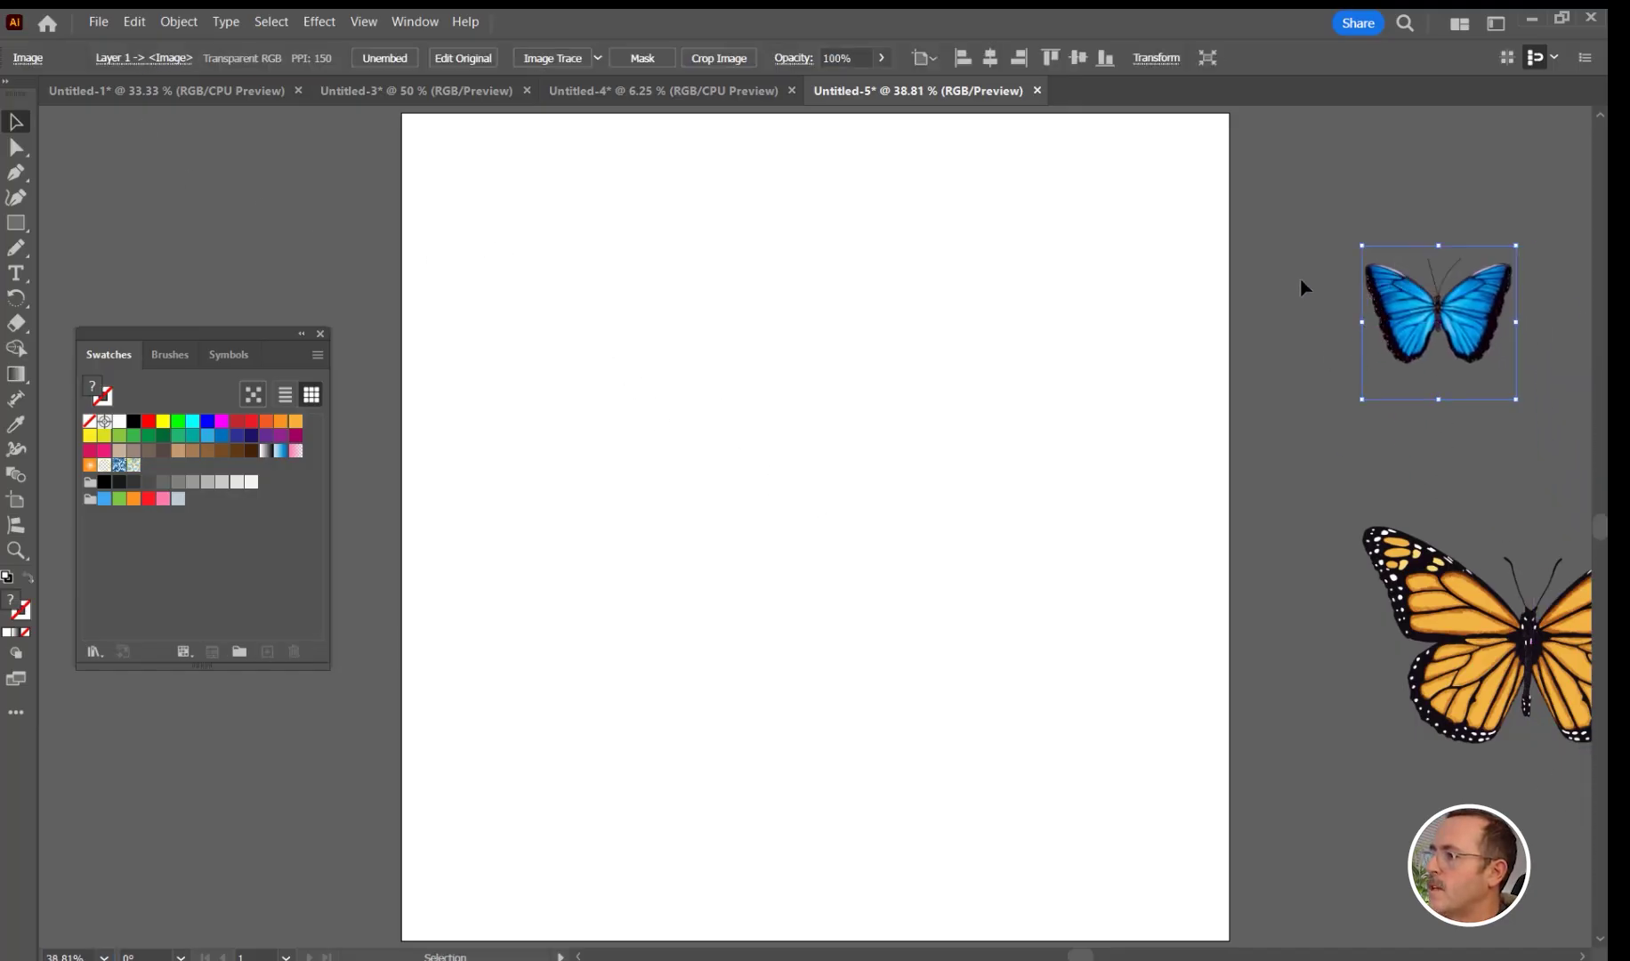
pyautogui.hotkey('ctrl', 'a')
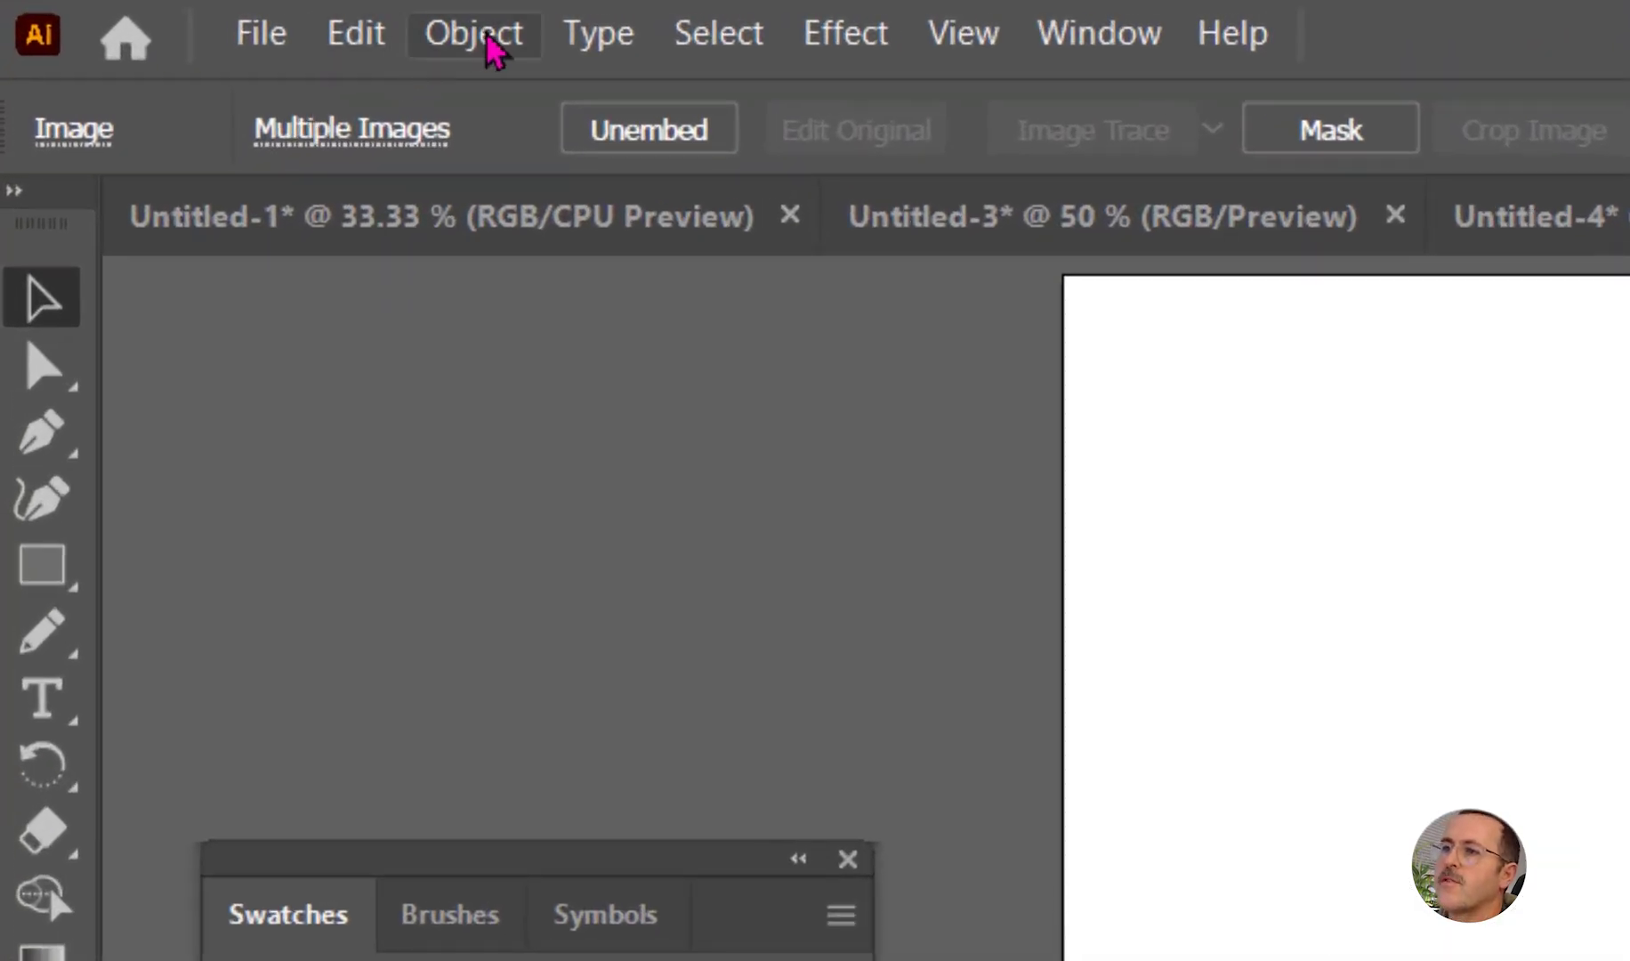
pyautogui.click(476, 36)
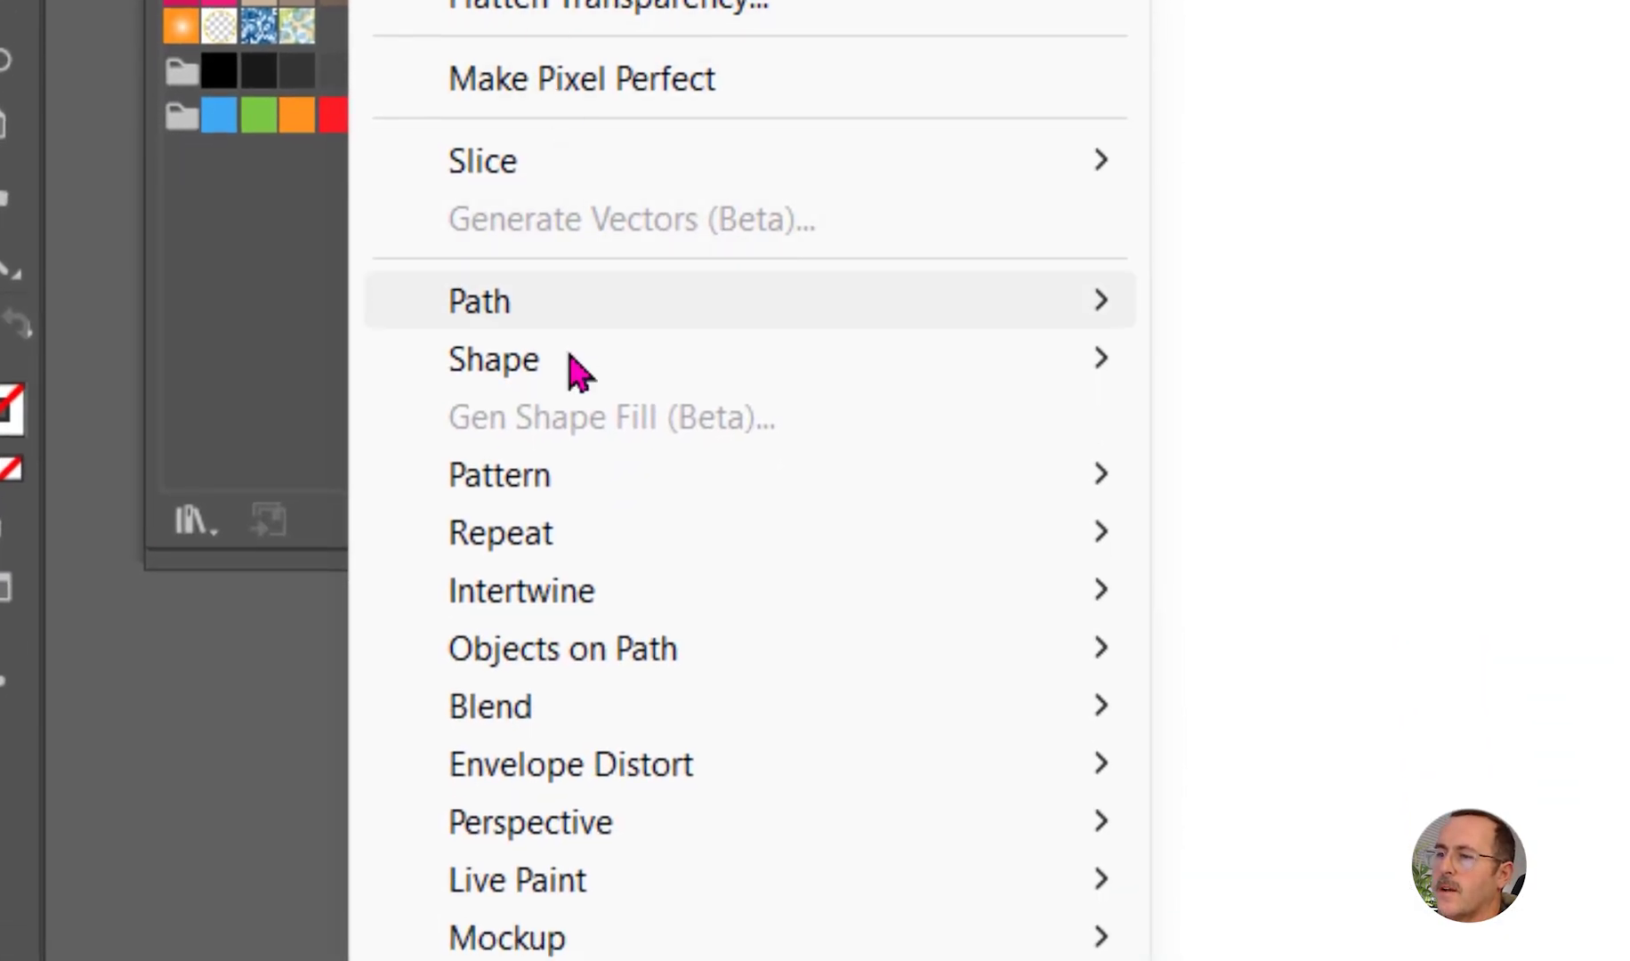
pyautogui.moveTo(587, 488)
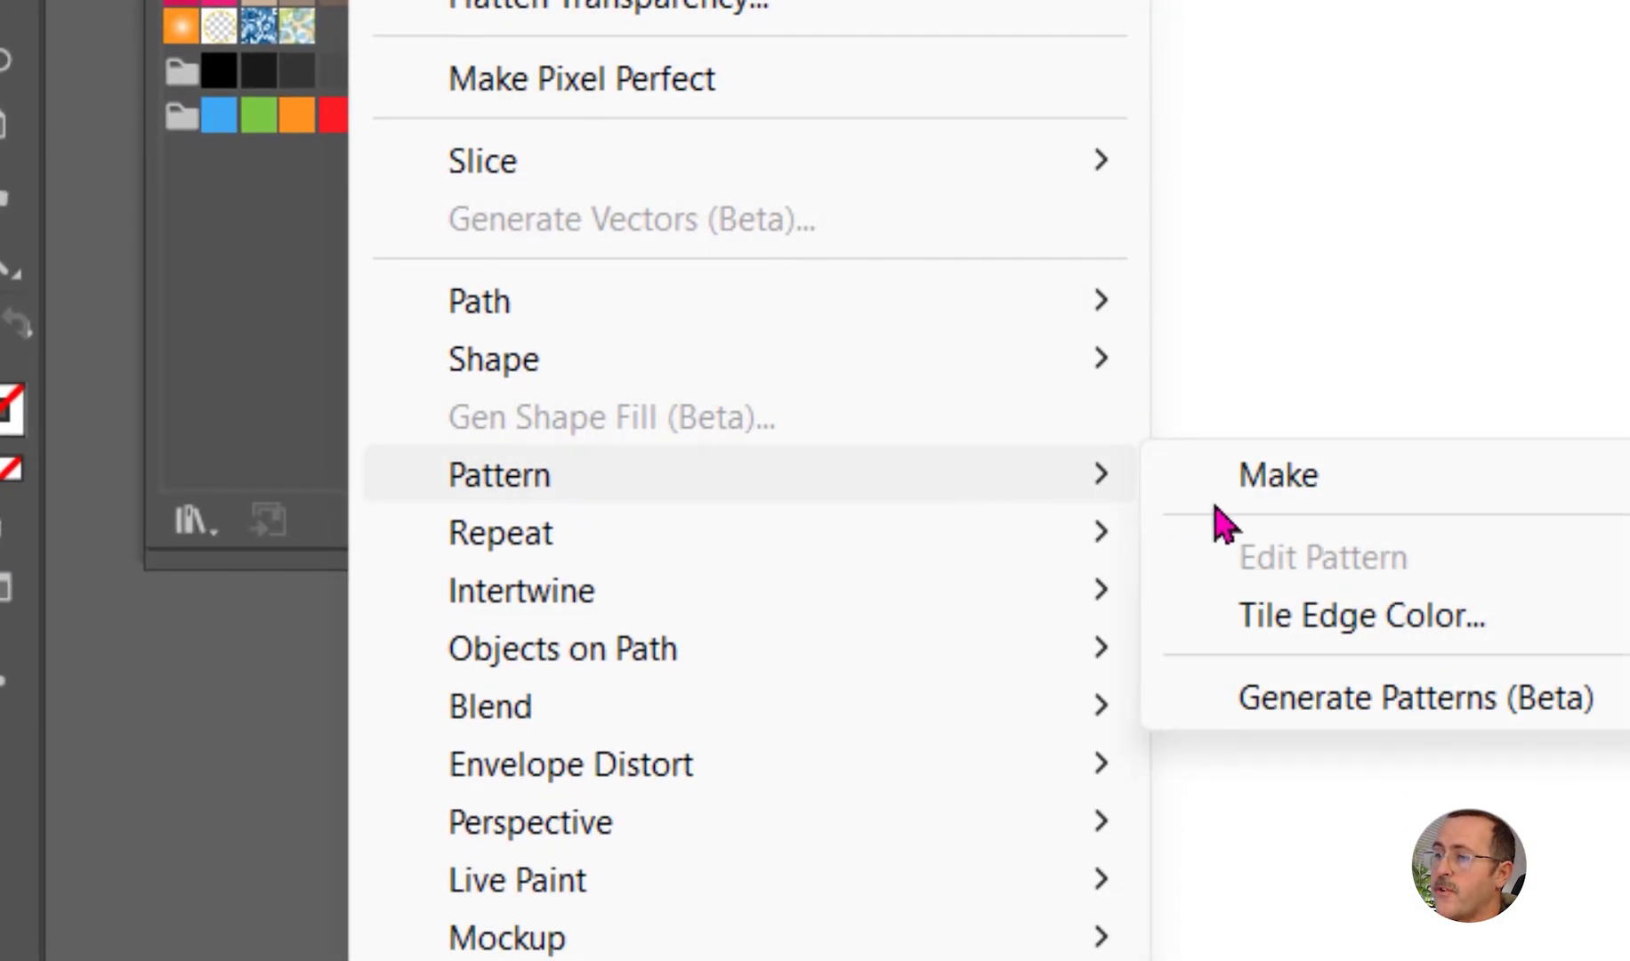
pyautogui.click(1285, 491)
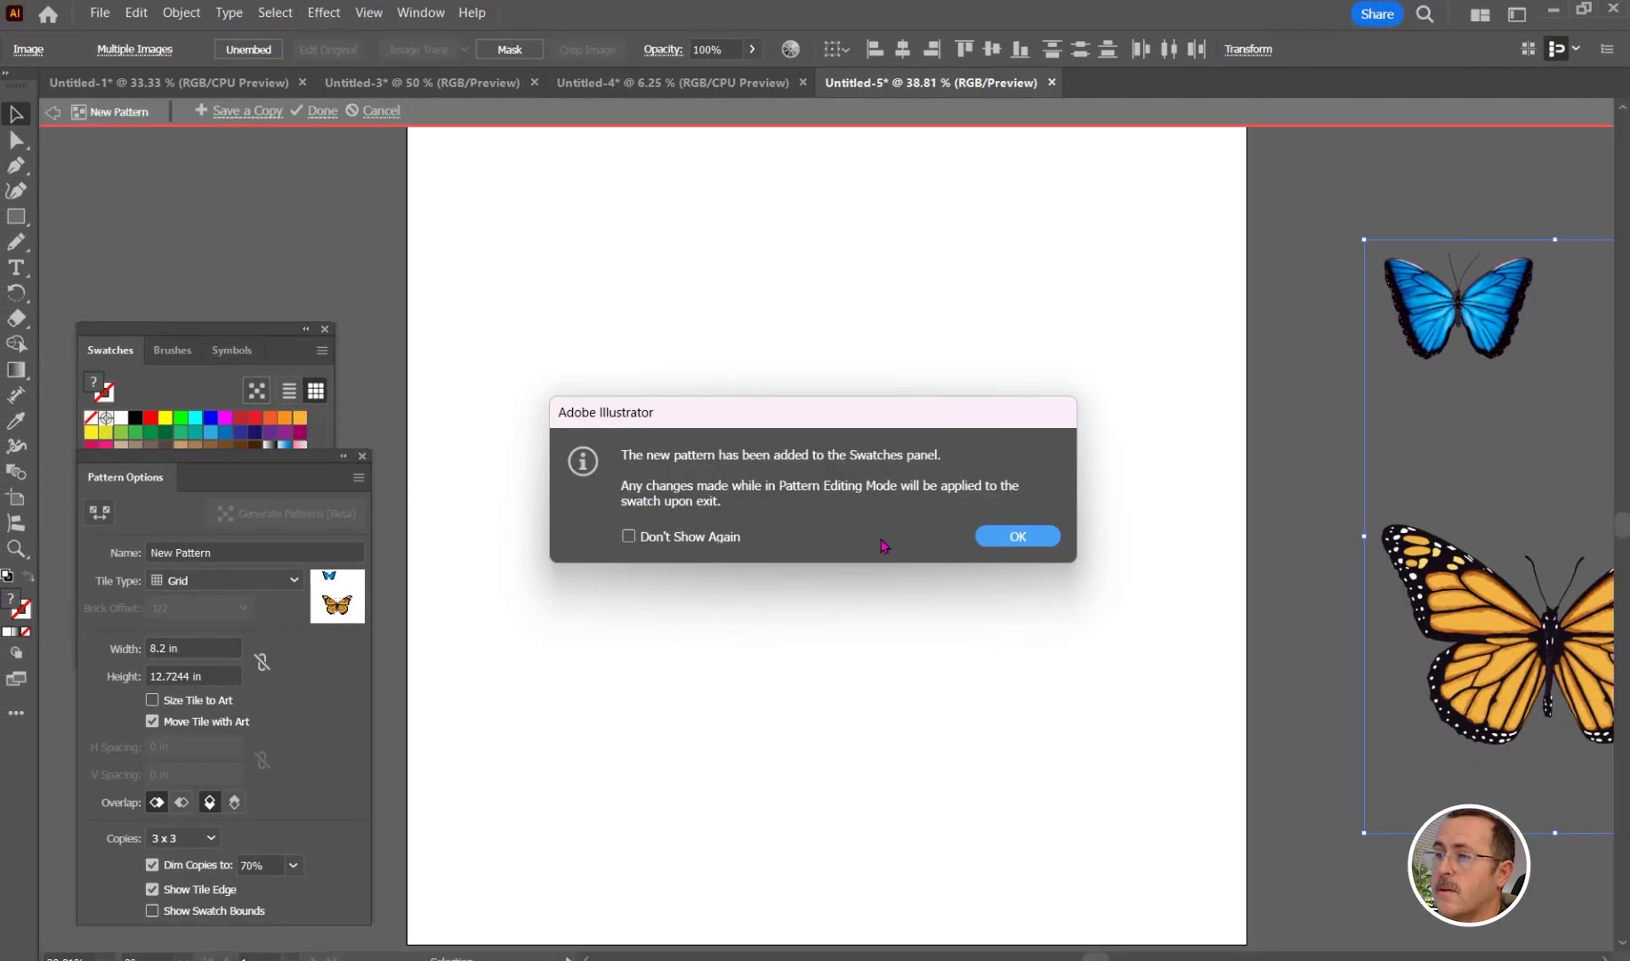
pyautogui.click(1005, 537)
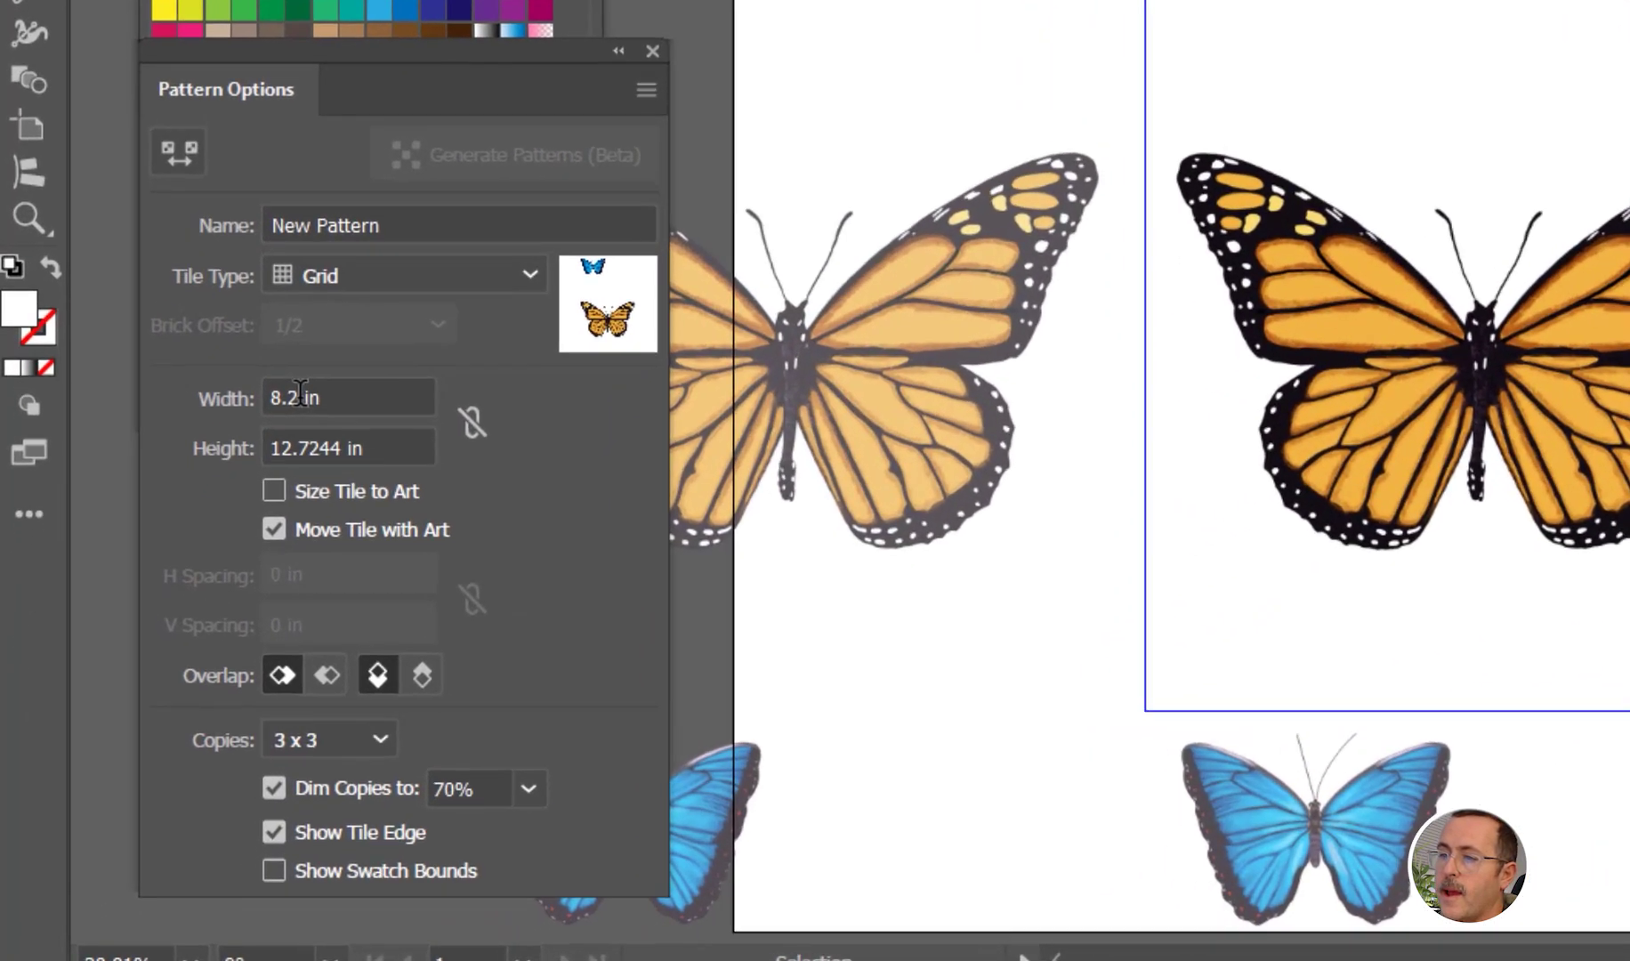
# - Set the pattern tile width and height to 18 in each
pyautogui.click(157, 587)
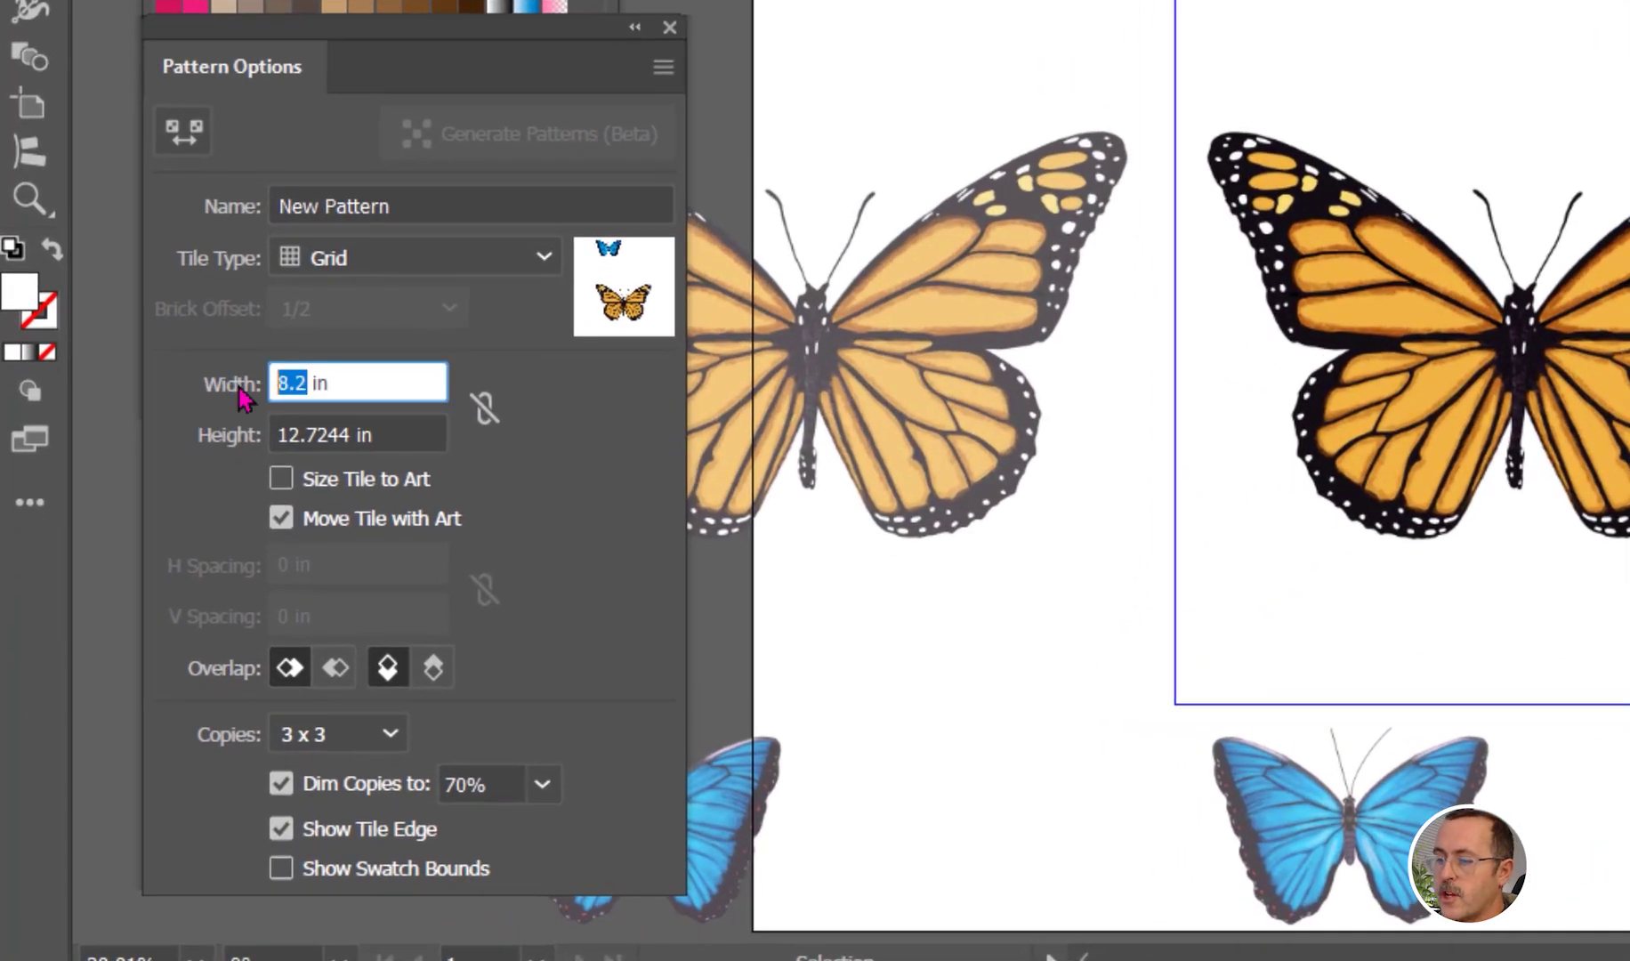
pyautogui.write('1')
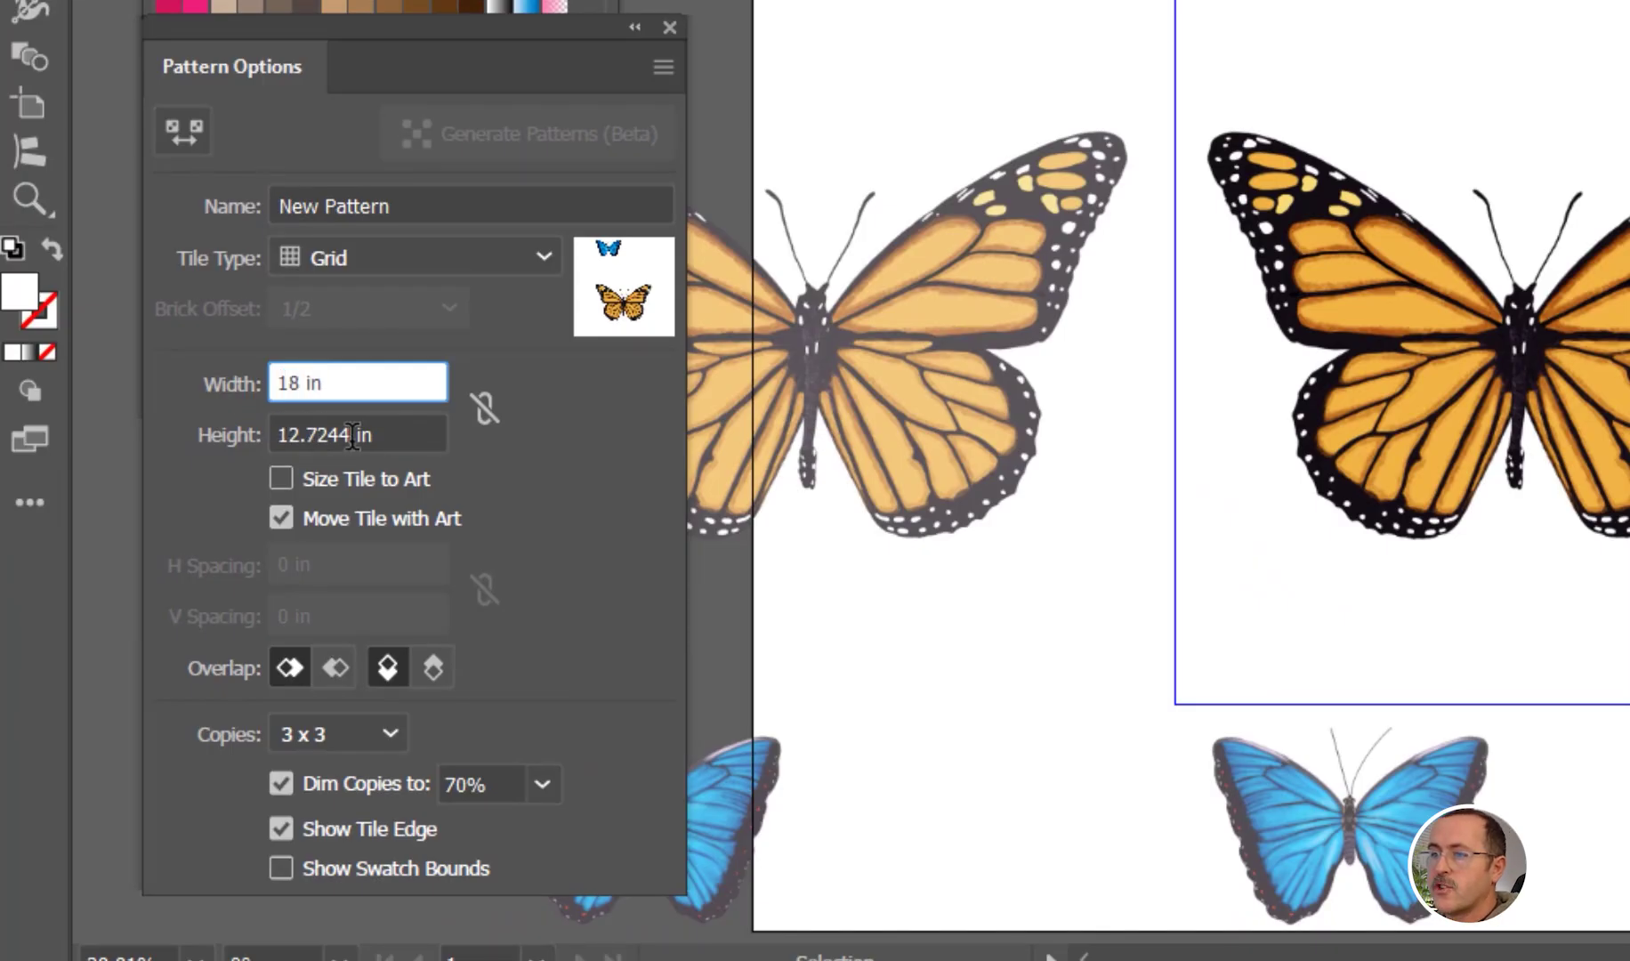
pyautogui.click(353, 436)
pyautogui.click(242, 442)
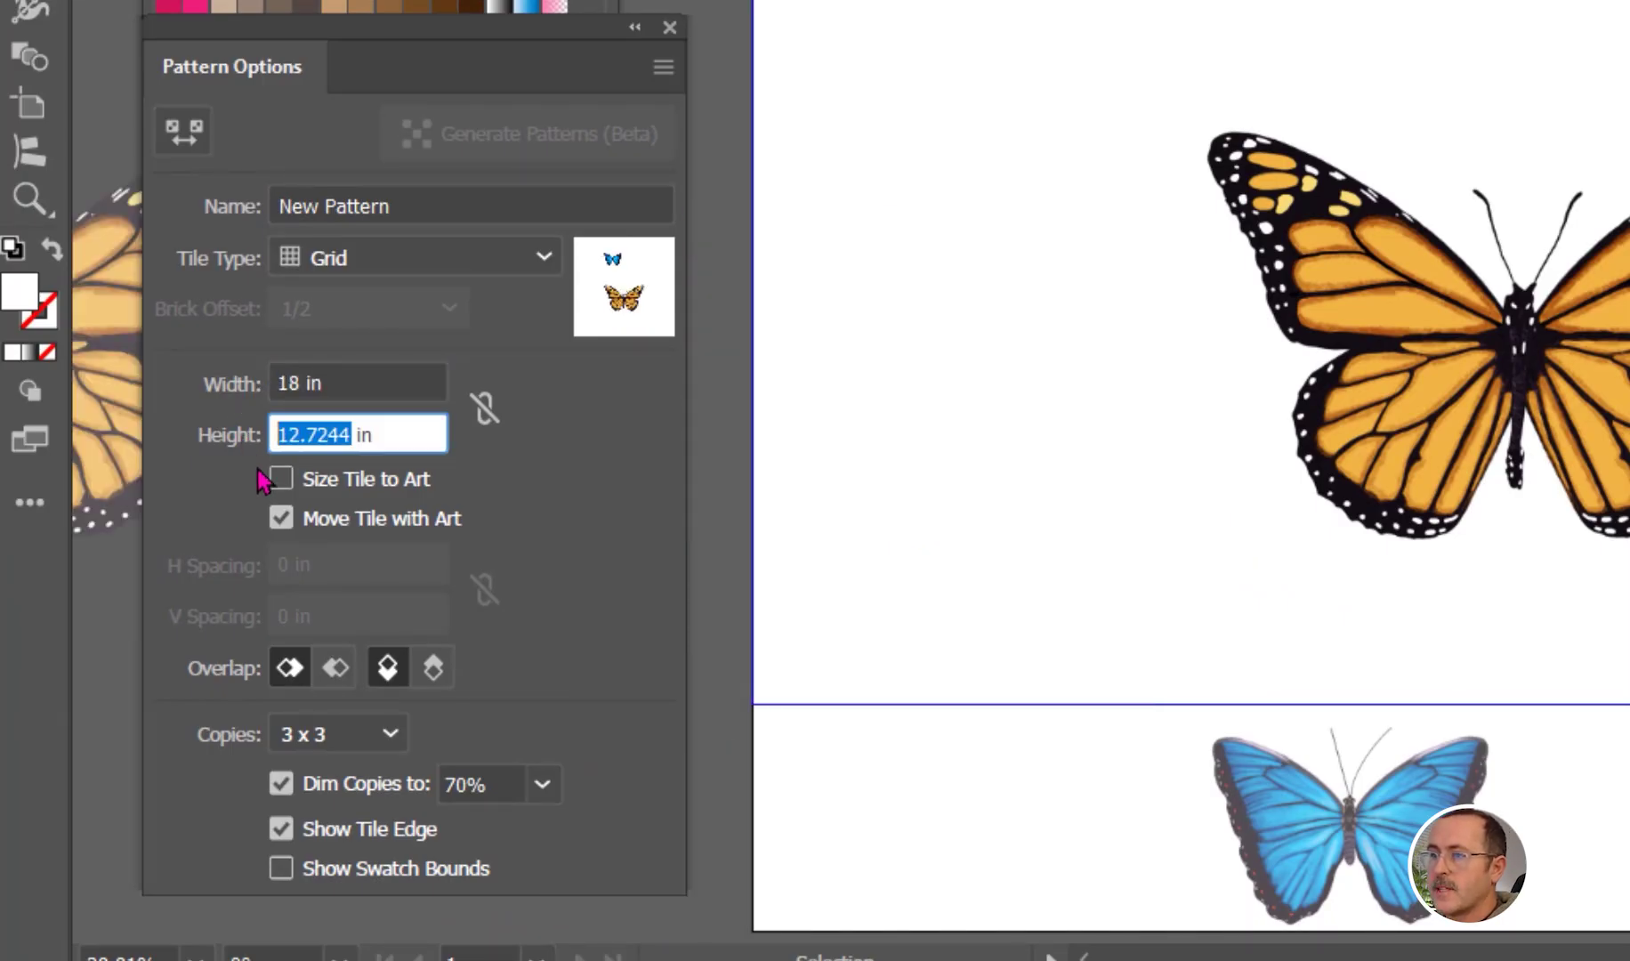
pyautogui.write('18')
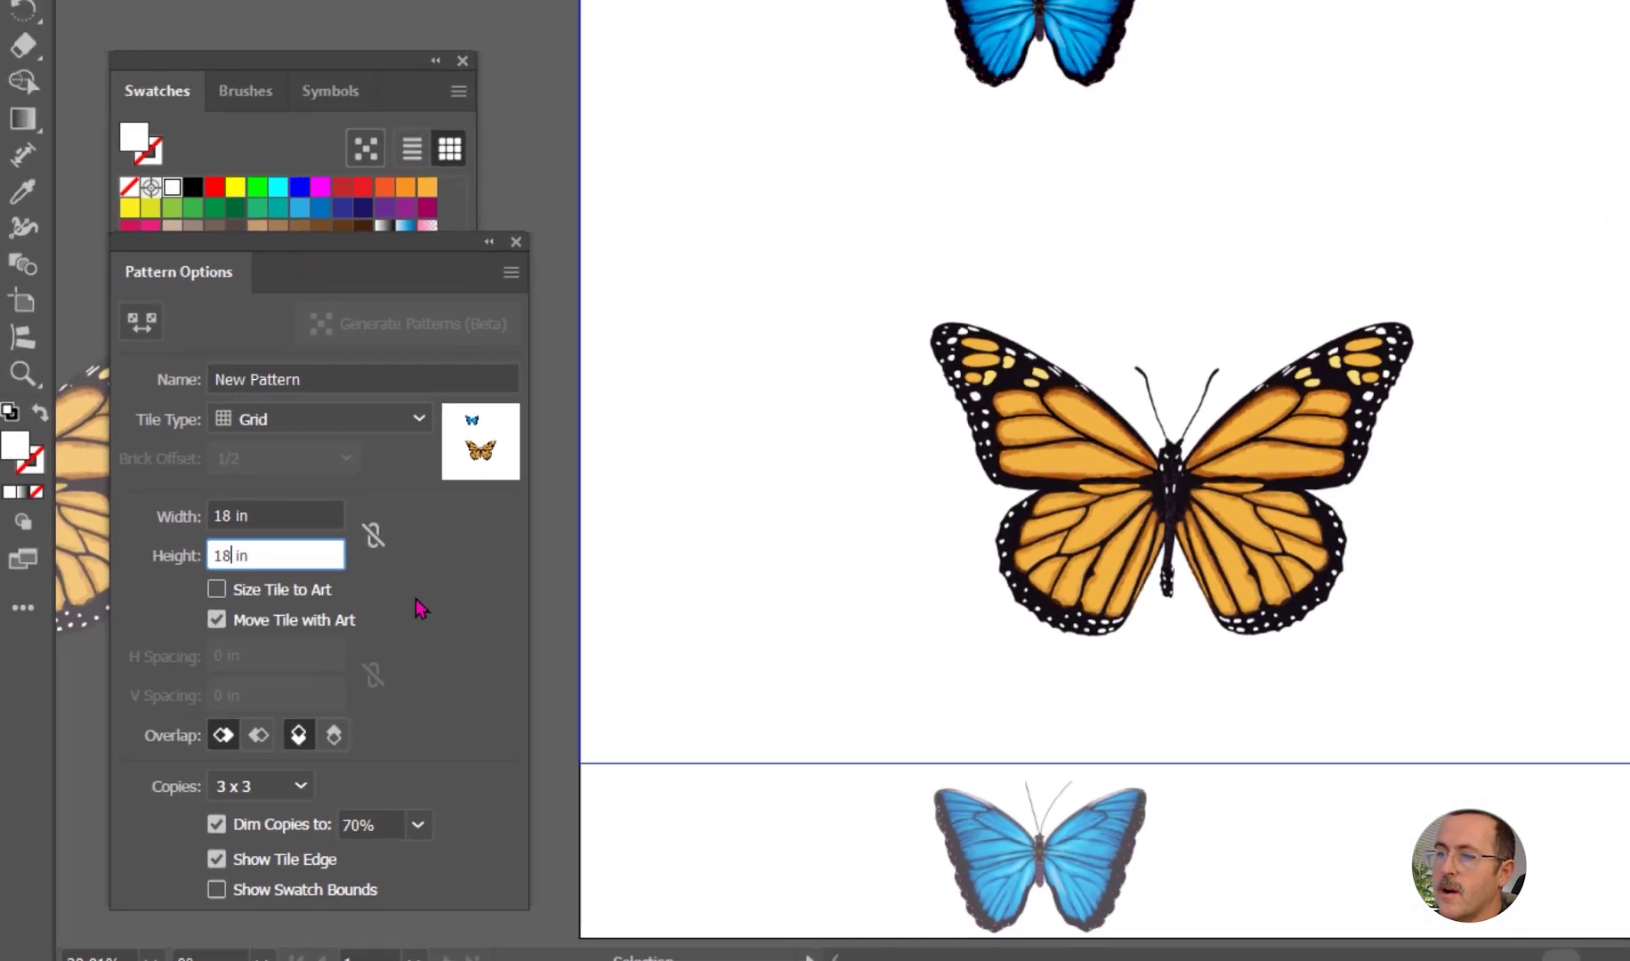
pyautogui.click(567, 495)
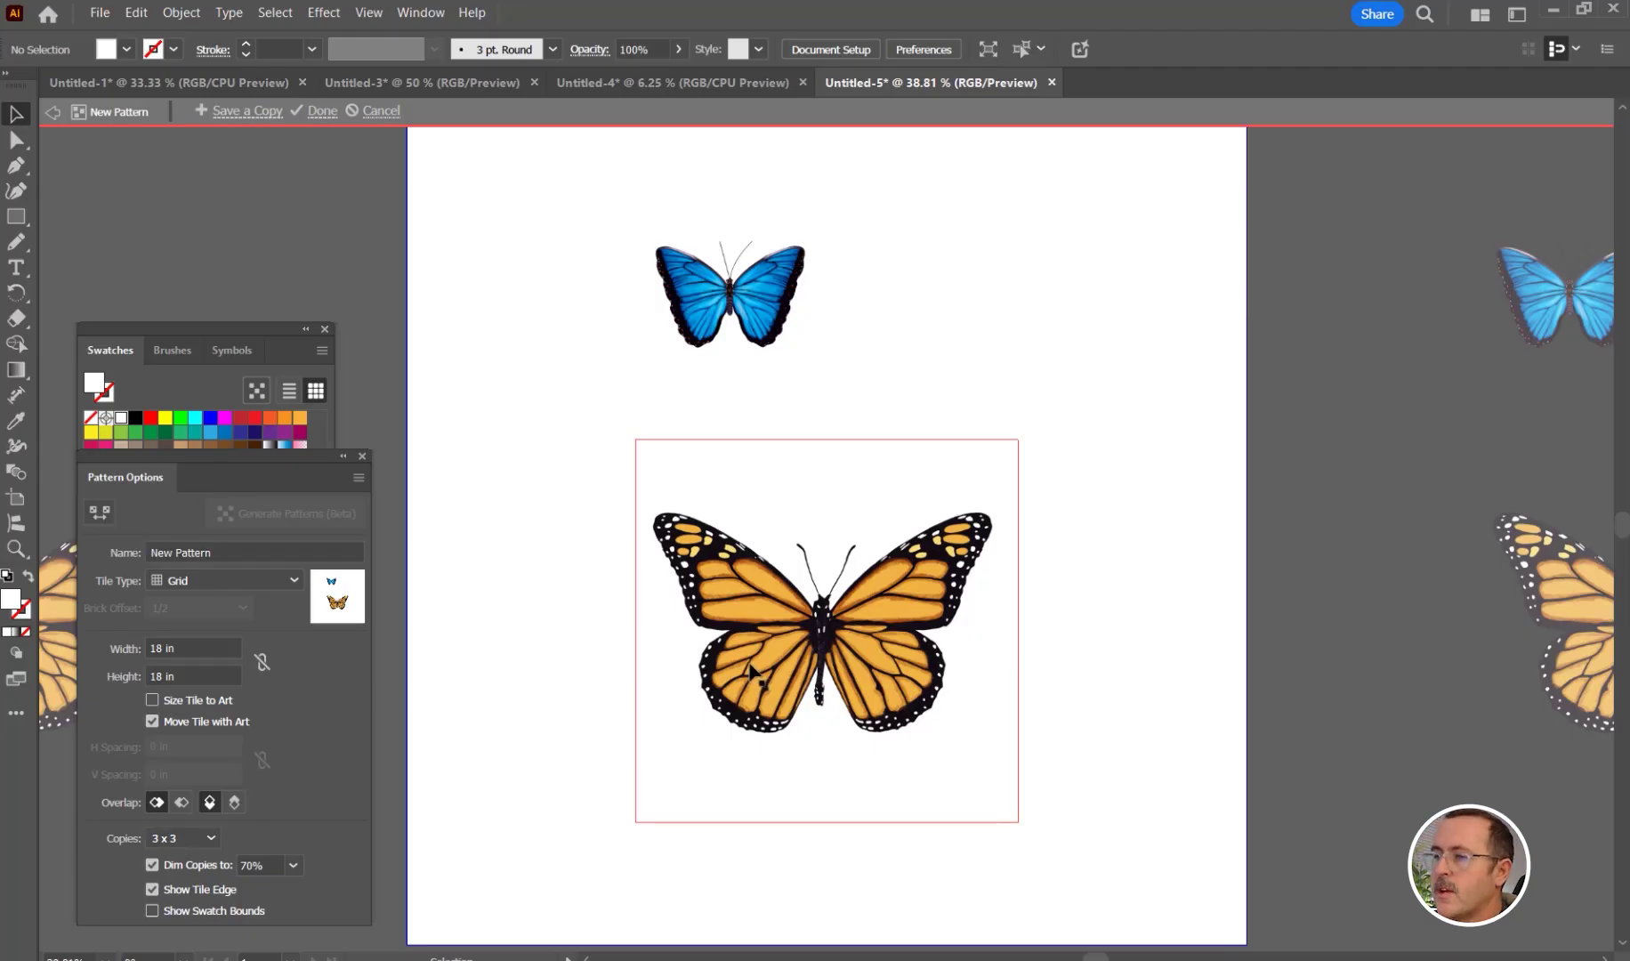
# - Enlarge the blue butterfly, tilt it counter-clockwise, and move it to the tile's top-left corner
pyautogui.scroll(-1, 756, 667)
pyautogui.scroll(2, 764, 667)
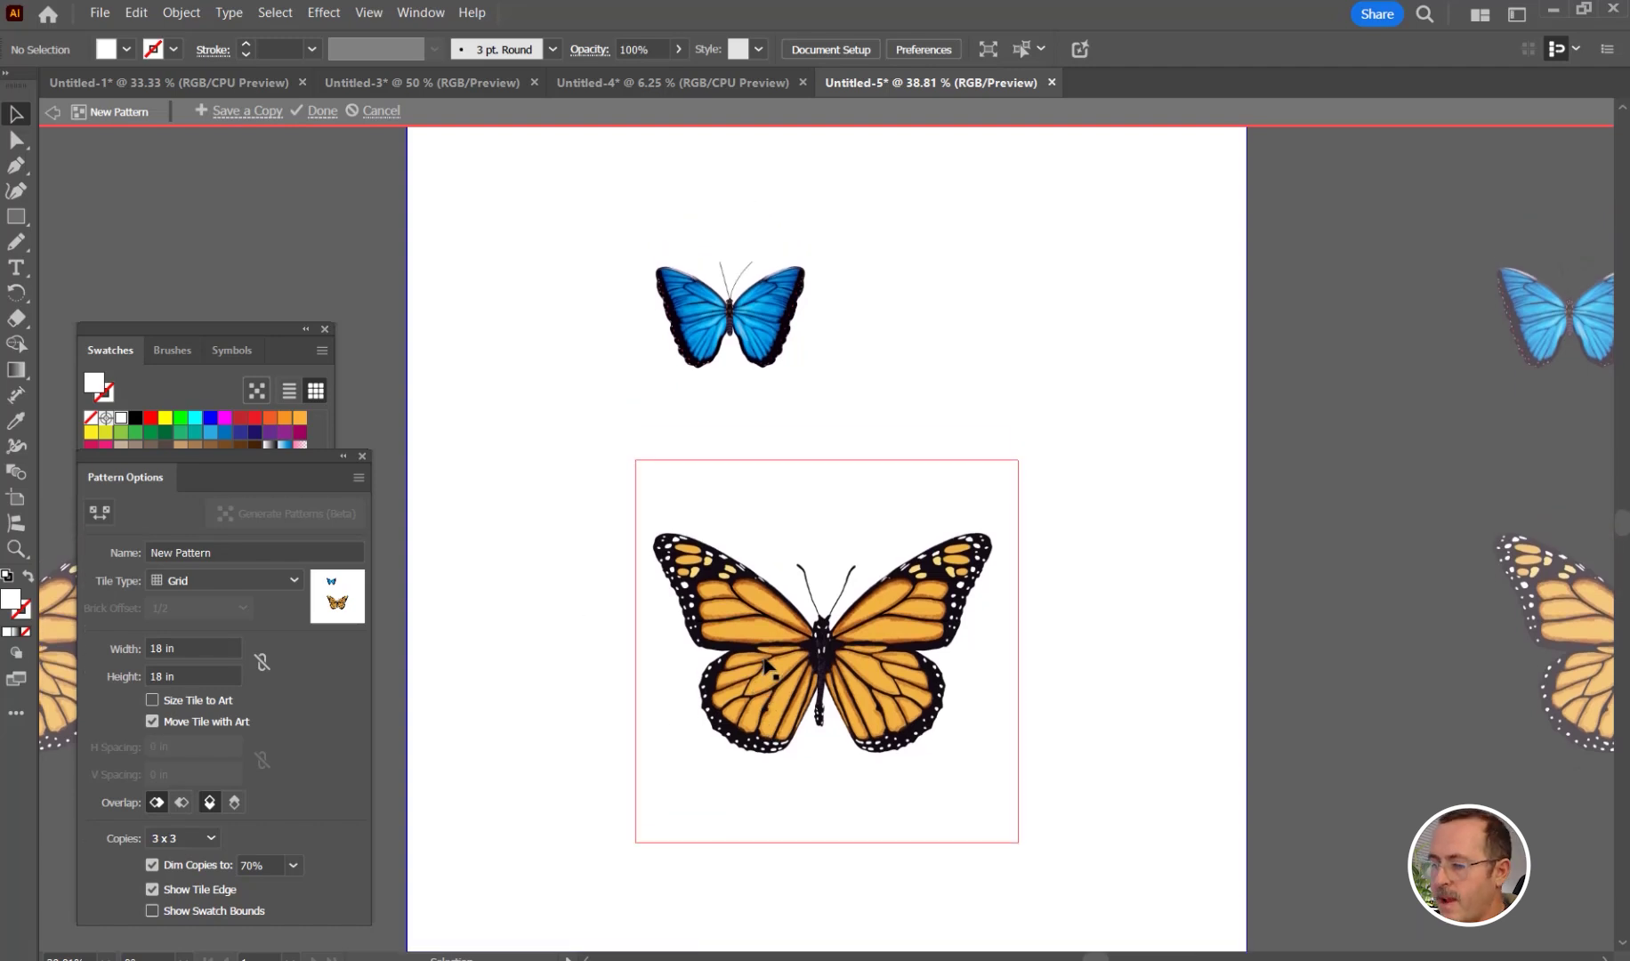
pyautogui.scroll(-1, 765, 665)
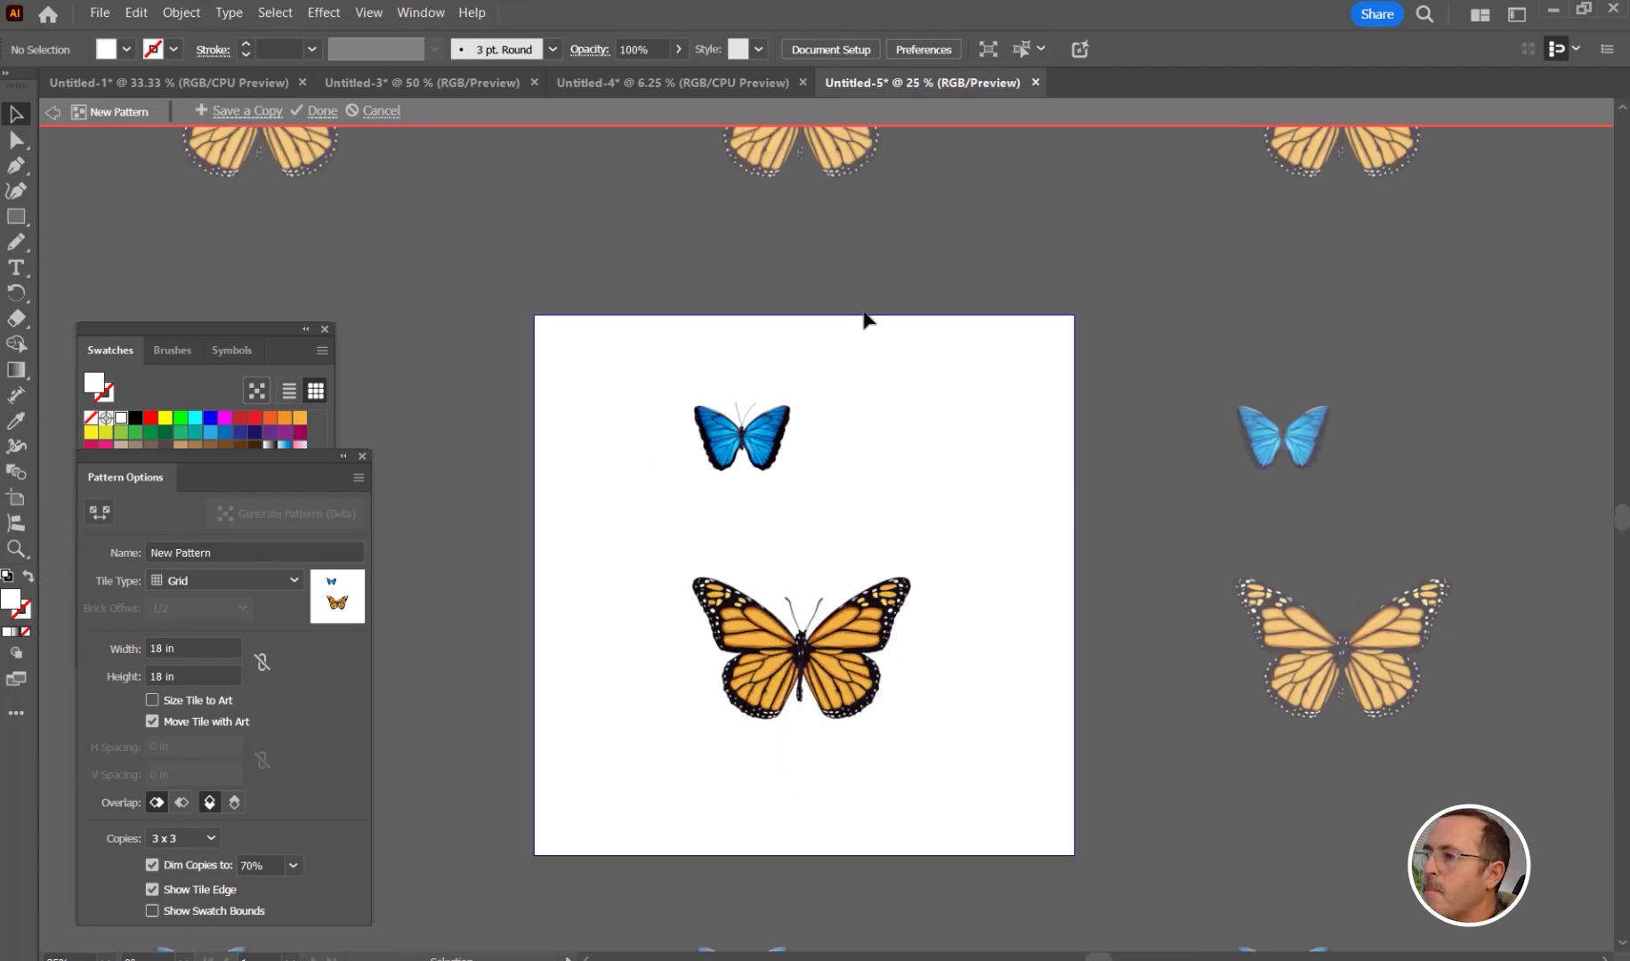
pyautogui.moveTo(756, 458); pyautogui.dragTo(744, 345)
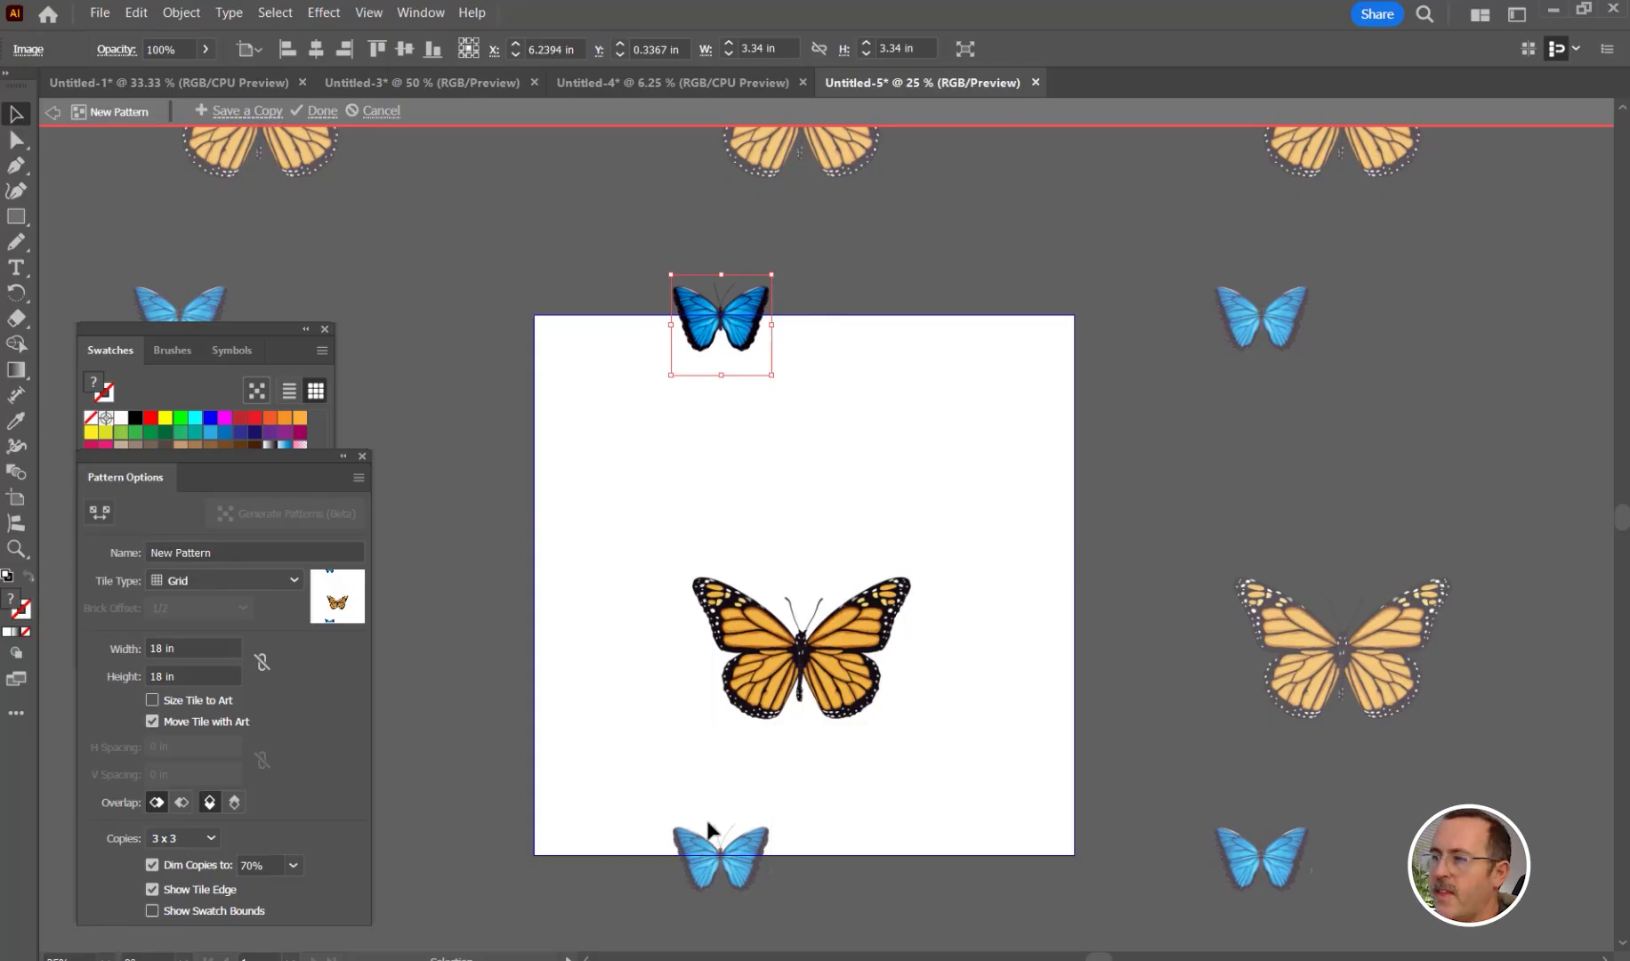
pyautogui.moveTo(770, 374); pyautogui.dragTo(865, 468)
pyautogui.moveTo(872, 267); pyautogui.dragTo(827, 233)
pyautogui.moveTo(801, 364); pyautogui.dragTo(687, 366)
# - Place the orange butterfly at the top rotated about 45°, with a more upright copy at the right edge
pyautogui.click(834, 667)
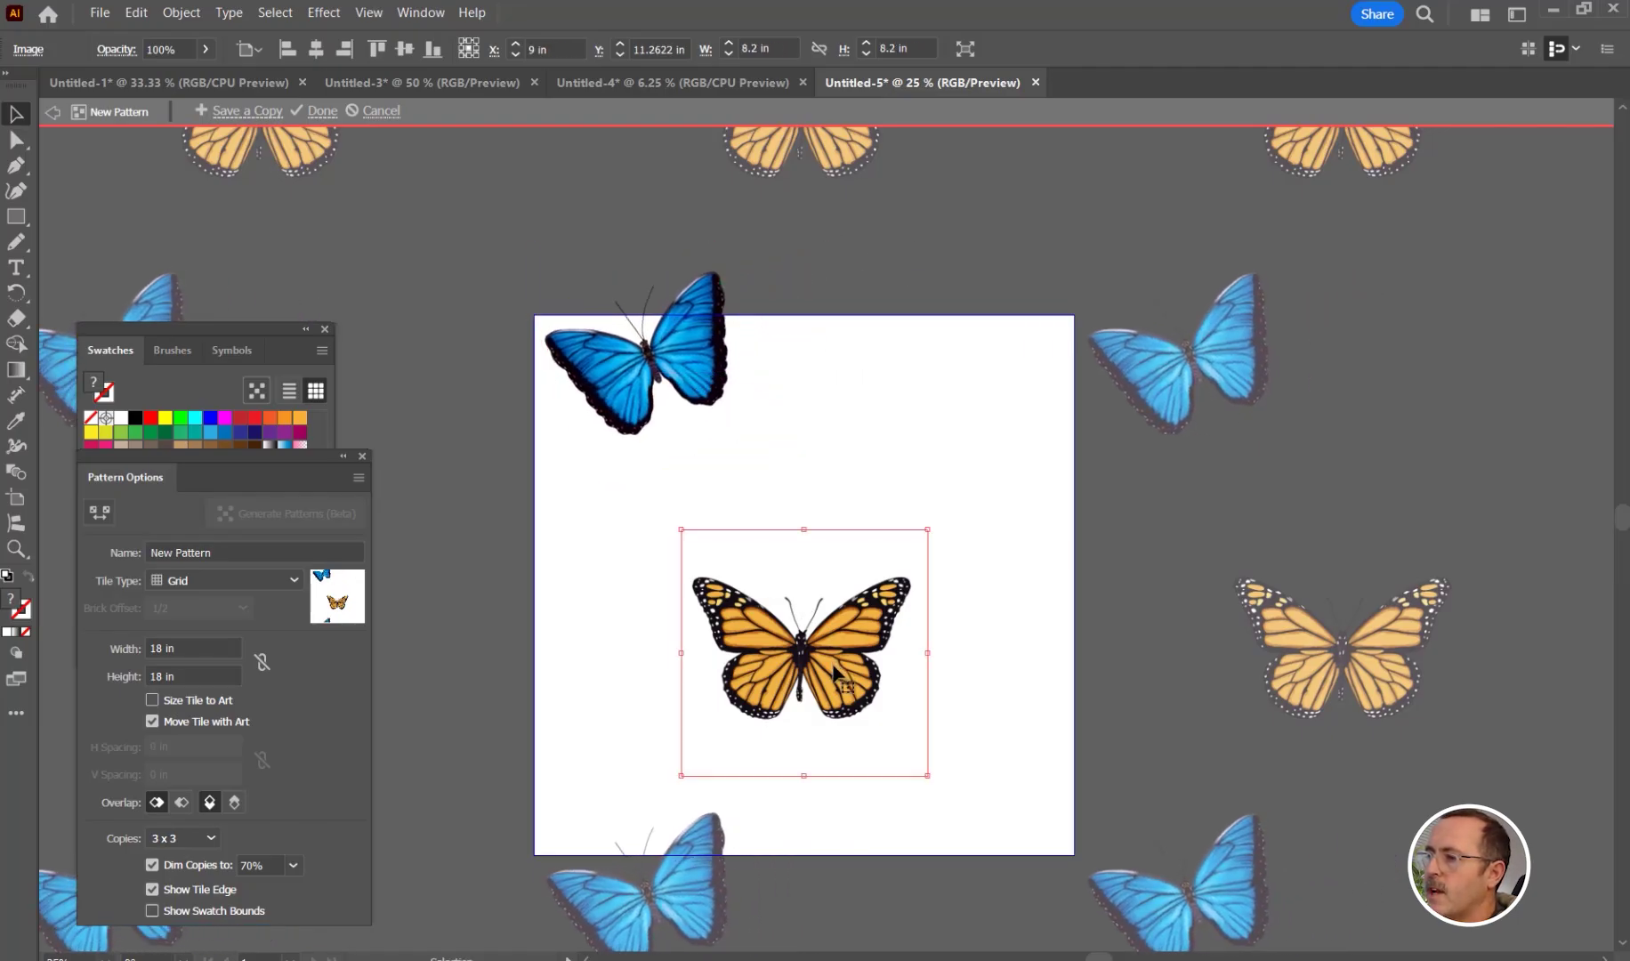
pyautogui.moveTo(834, 667); pyautogui.dragTo(884, 385)
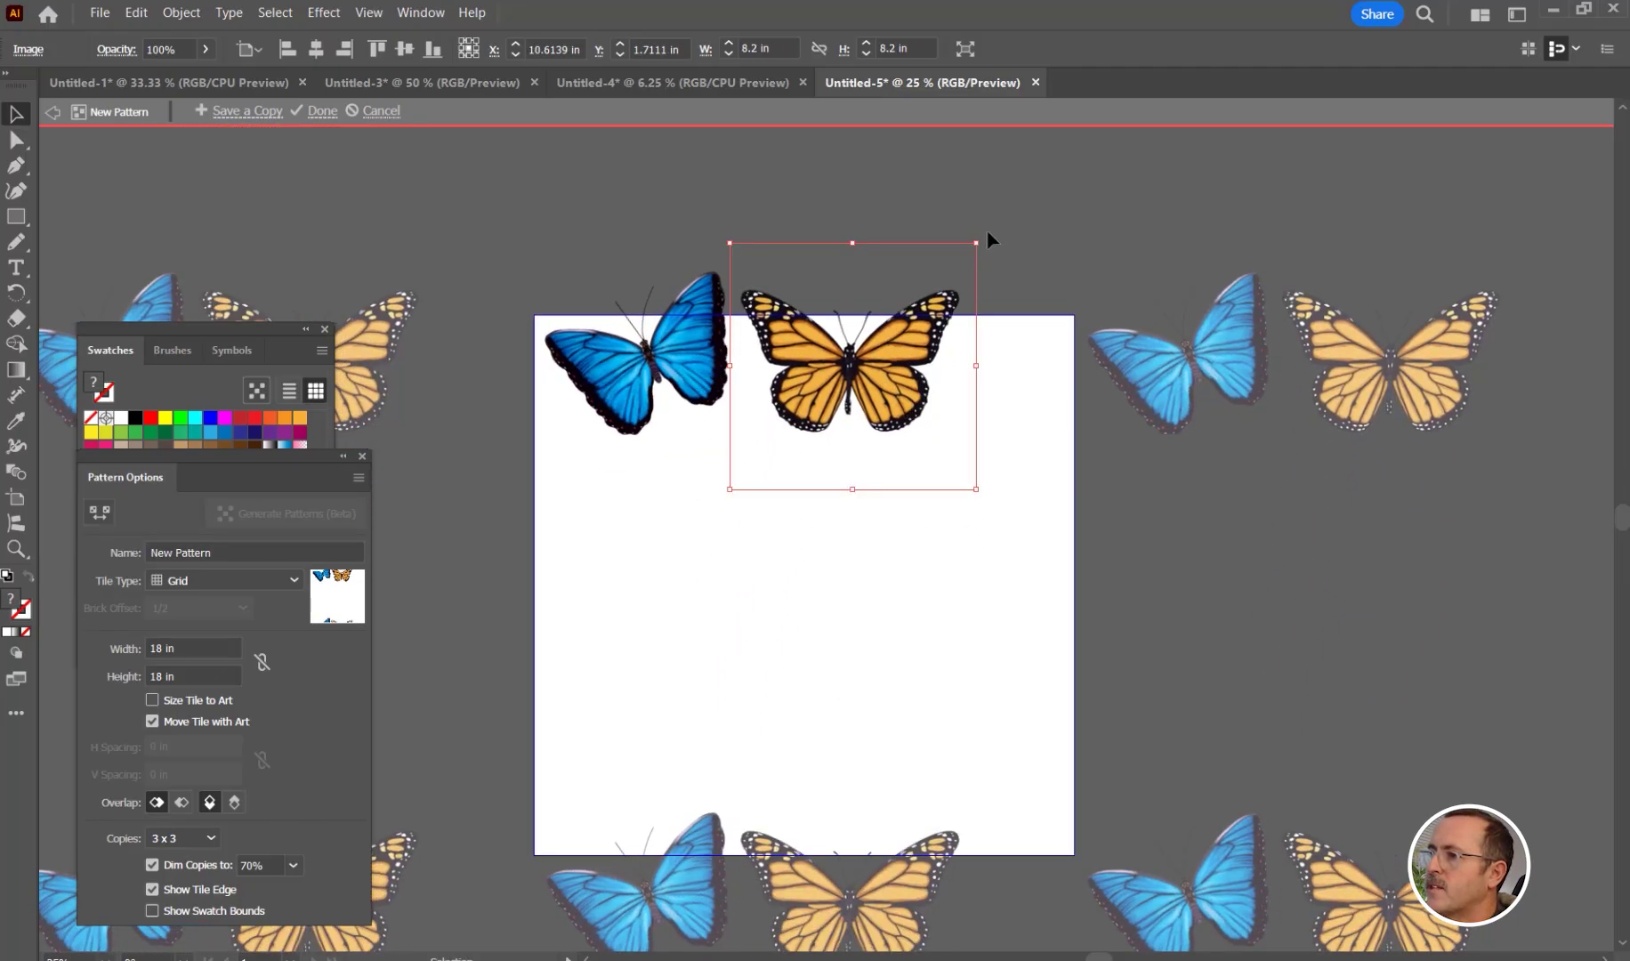
pyautogui.moveTo(985, 238); pyautogui.dragTo(826, 488)
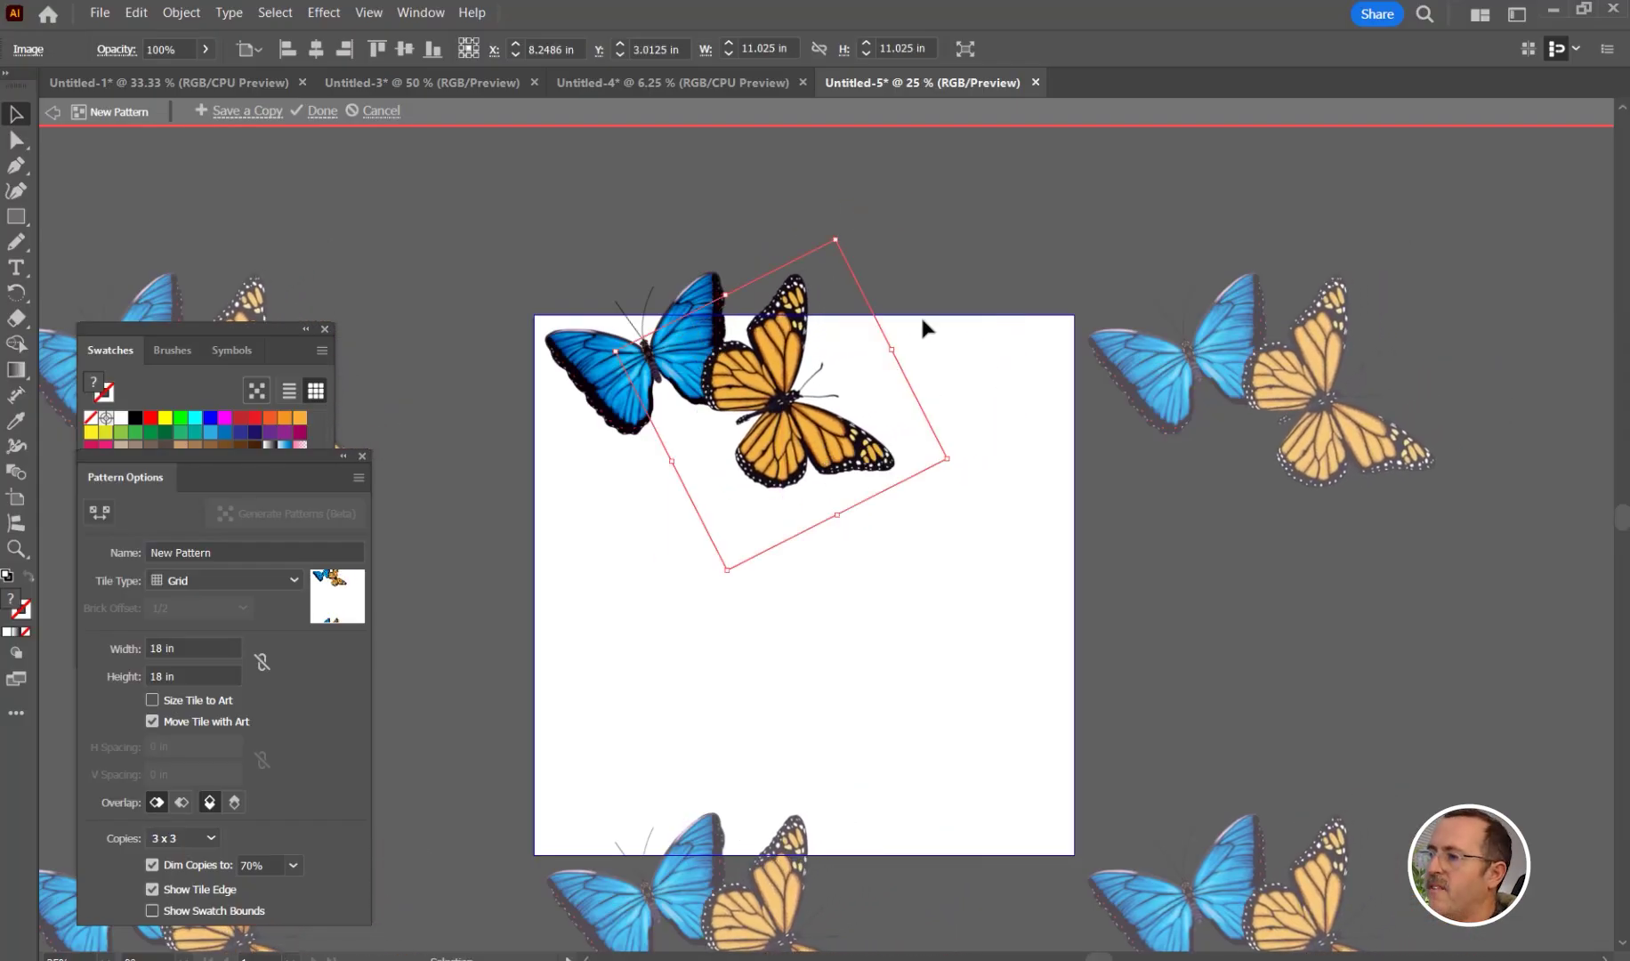
pyautogui.click(773, 458)
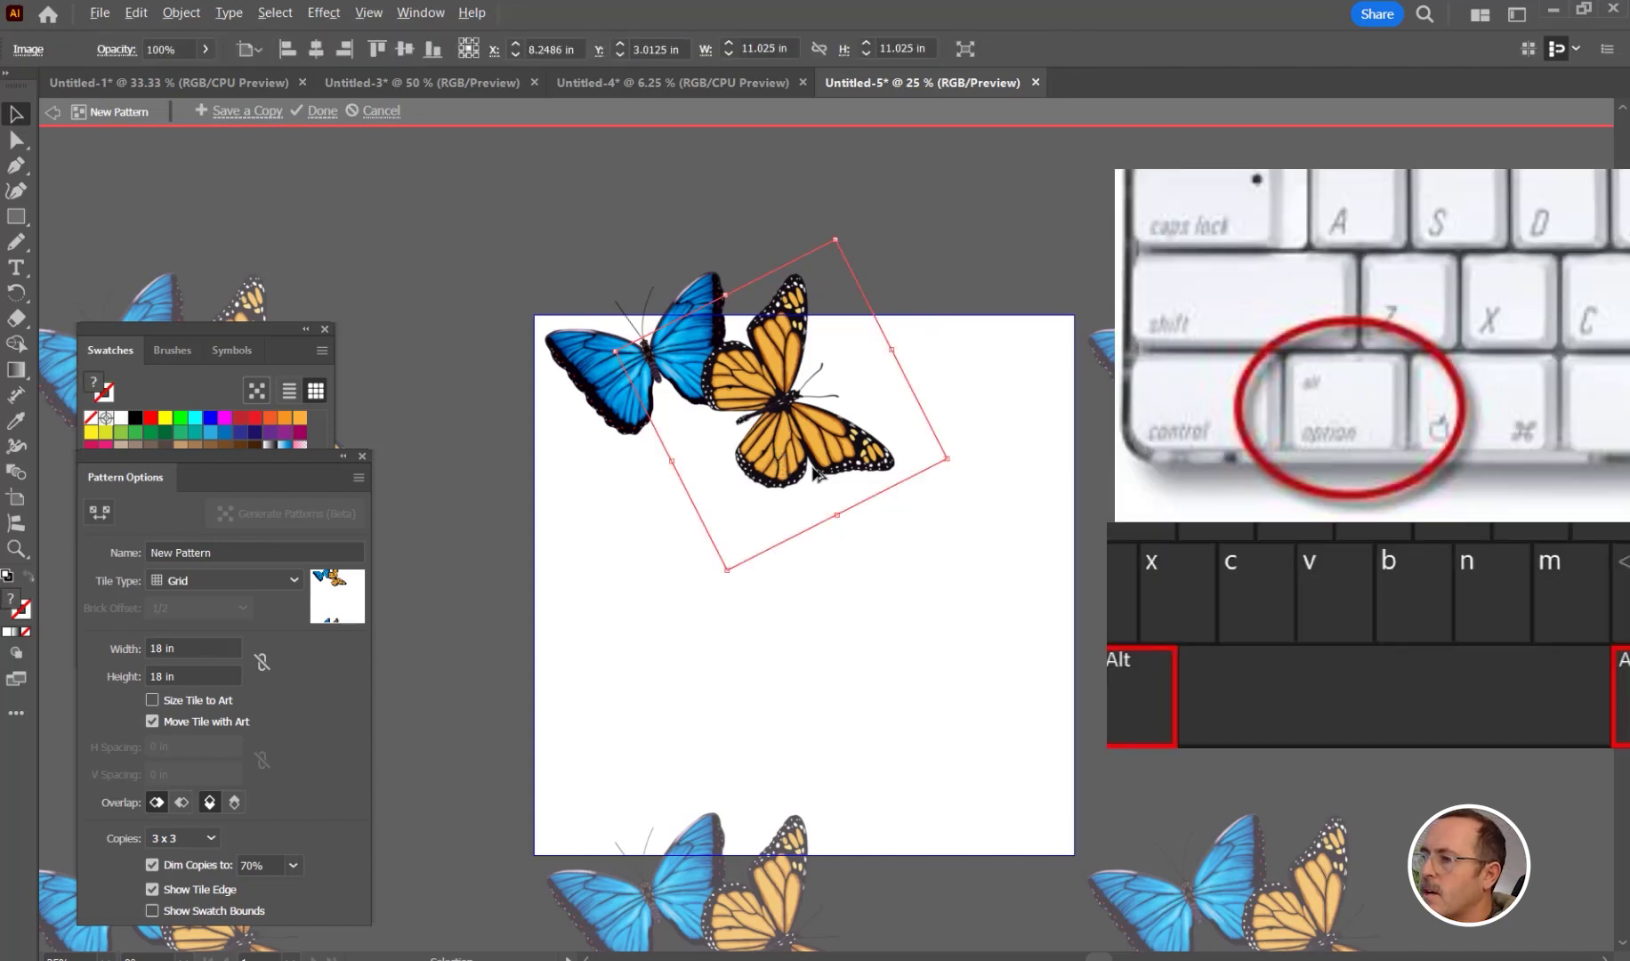
pyautogui.moveTo(815, 474); pyautogui.dragTo(982, 574)
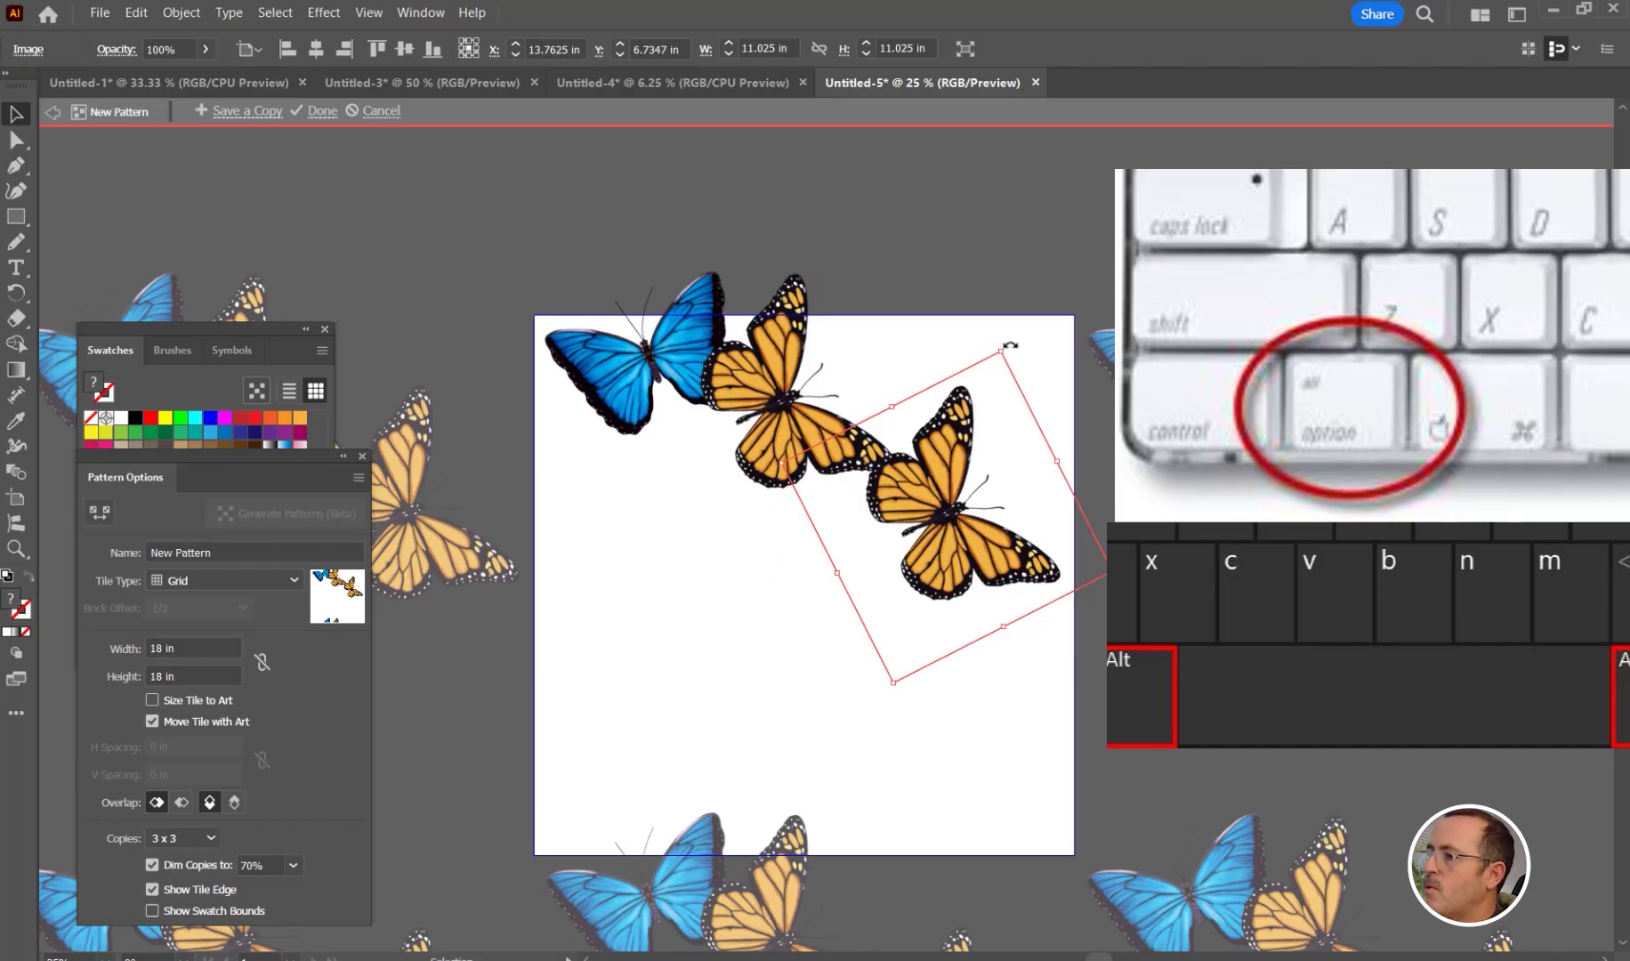
pyautogui.moveTo(1008, 340); pyautogui.dragTo(854, 335)
pyautogui.moveTo(946, 582); pyautogui.dragTo(1004, 613)
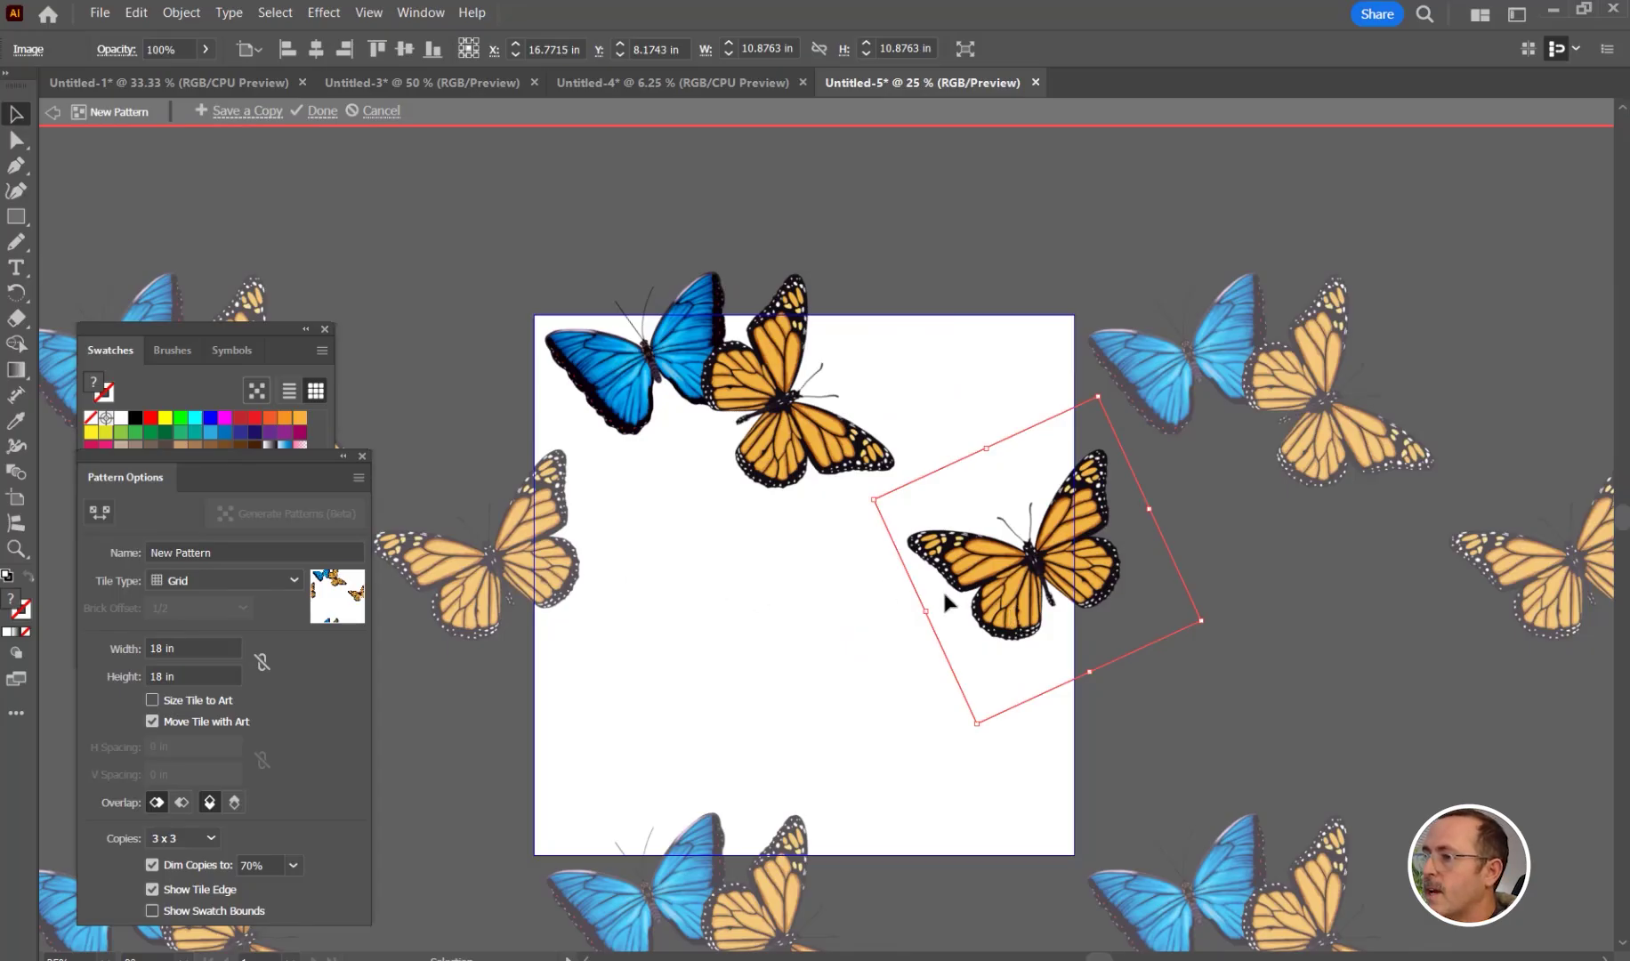
# - Copy the top orange butterfly down to the bottom edge and shift the right monarch across to the left
pyautogui.click(814, 450)
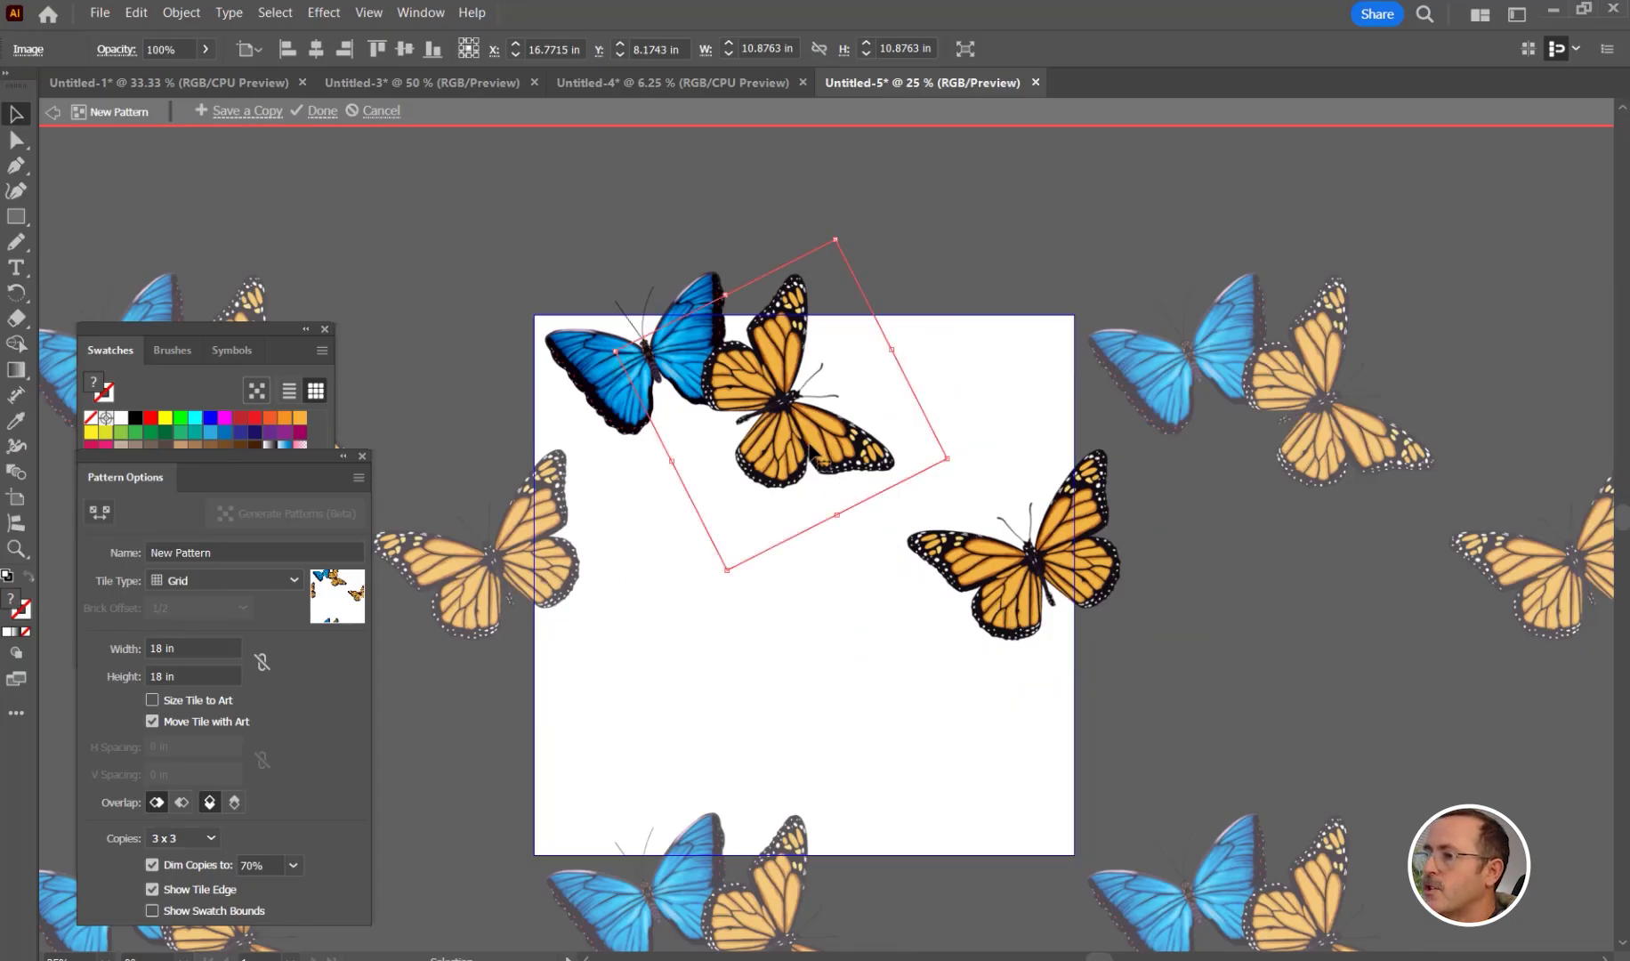
pyautogui.moveTo(793, 358); pyautogui.dragTo(796, 490)
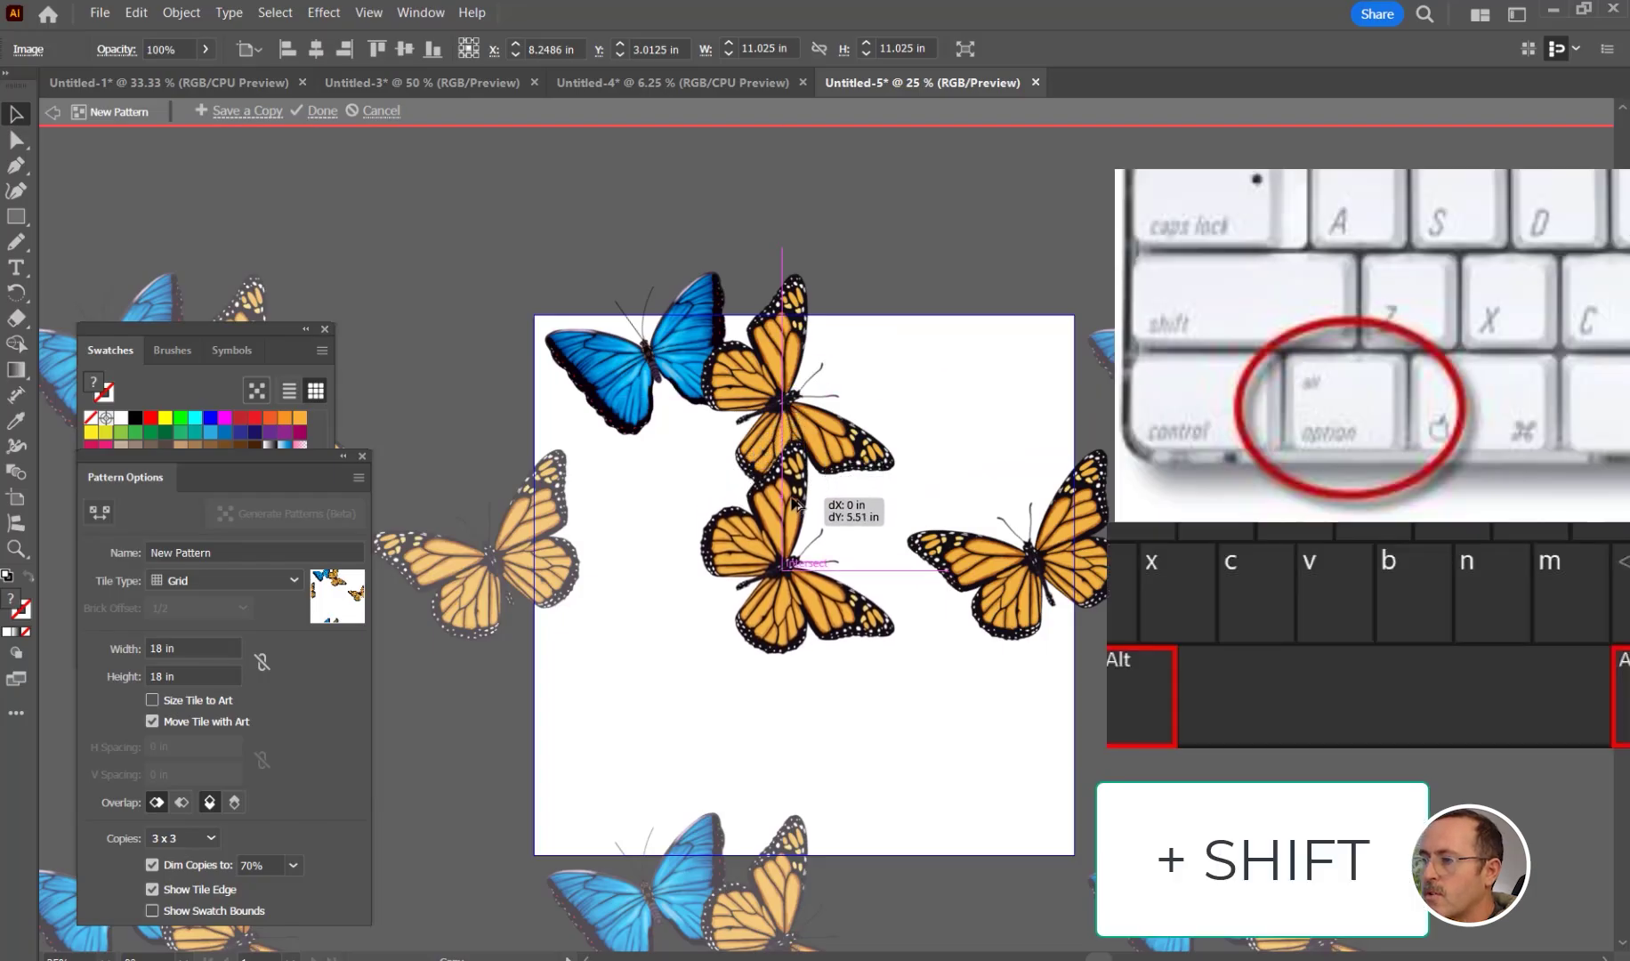
pyautogui.moveTo(794, 509); pyautogui.dragTo(780, 879)
pyautogui.click(985, 598)
pyautogui.moveTo(978, 567); pyautogui.dragTo(442, 546)
pyautogui.press('Left')
pyautogui.click(831, 633)
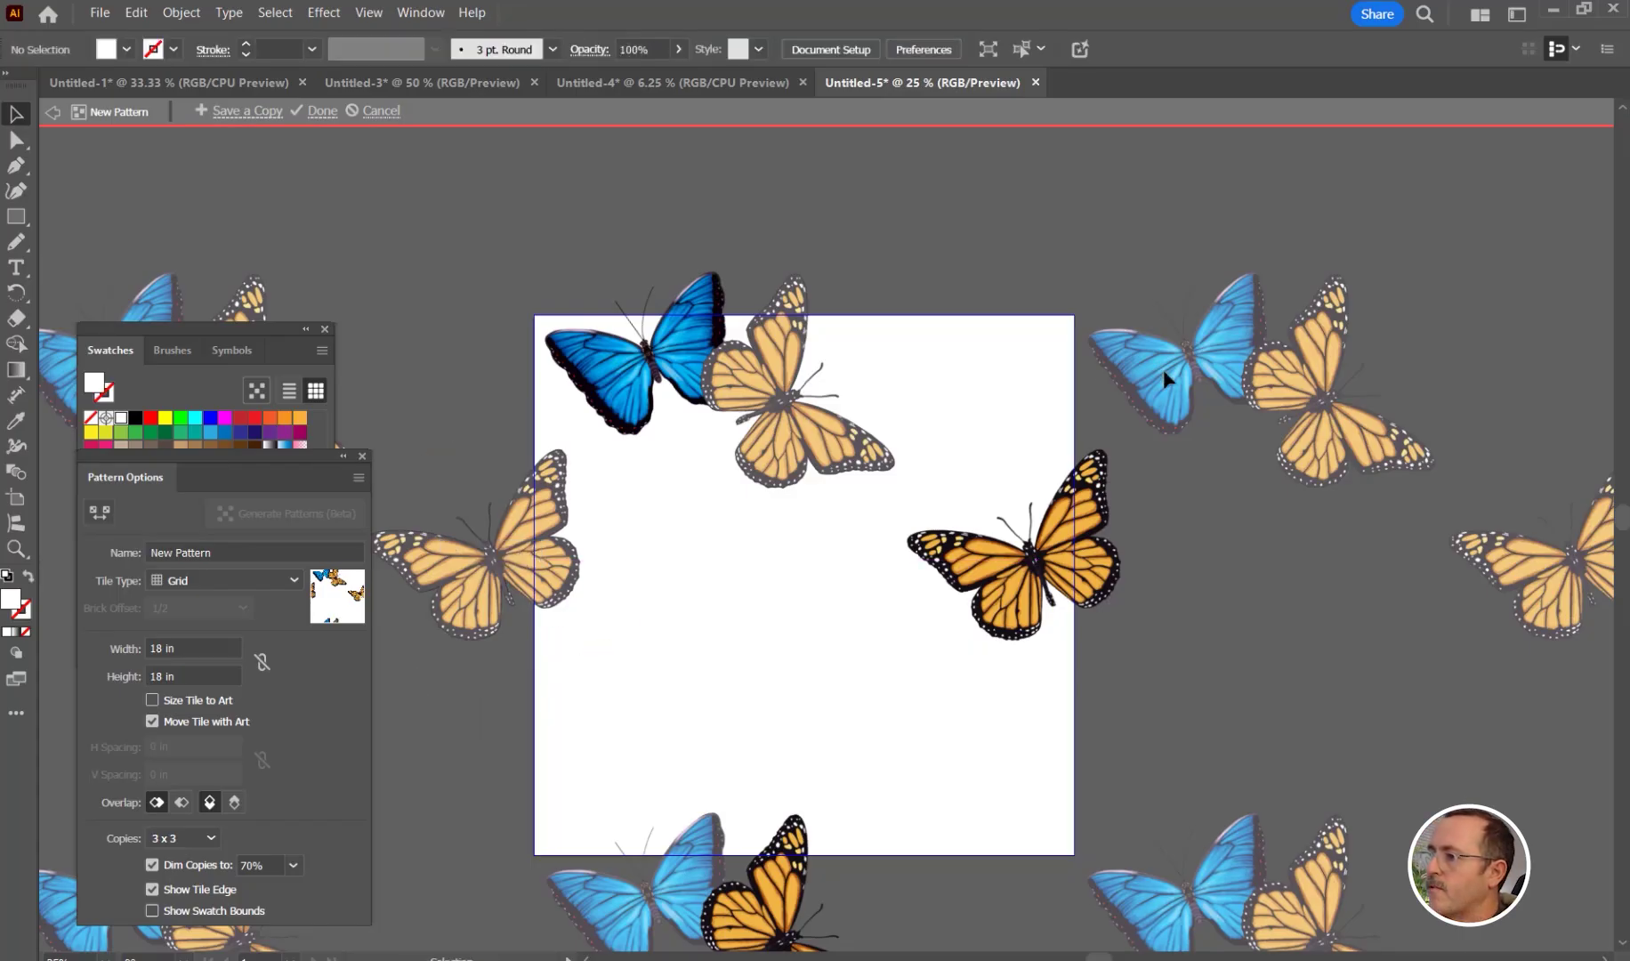
pyautogui.click(711, 417)
# - Add rotated blue and orange butterfly copies in the centre, left edge, corners and lower right
pyautogui.moveTo(712, 416); pyautogui.dragTo(916, 732)
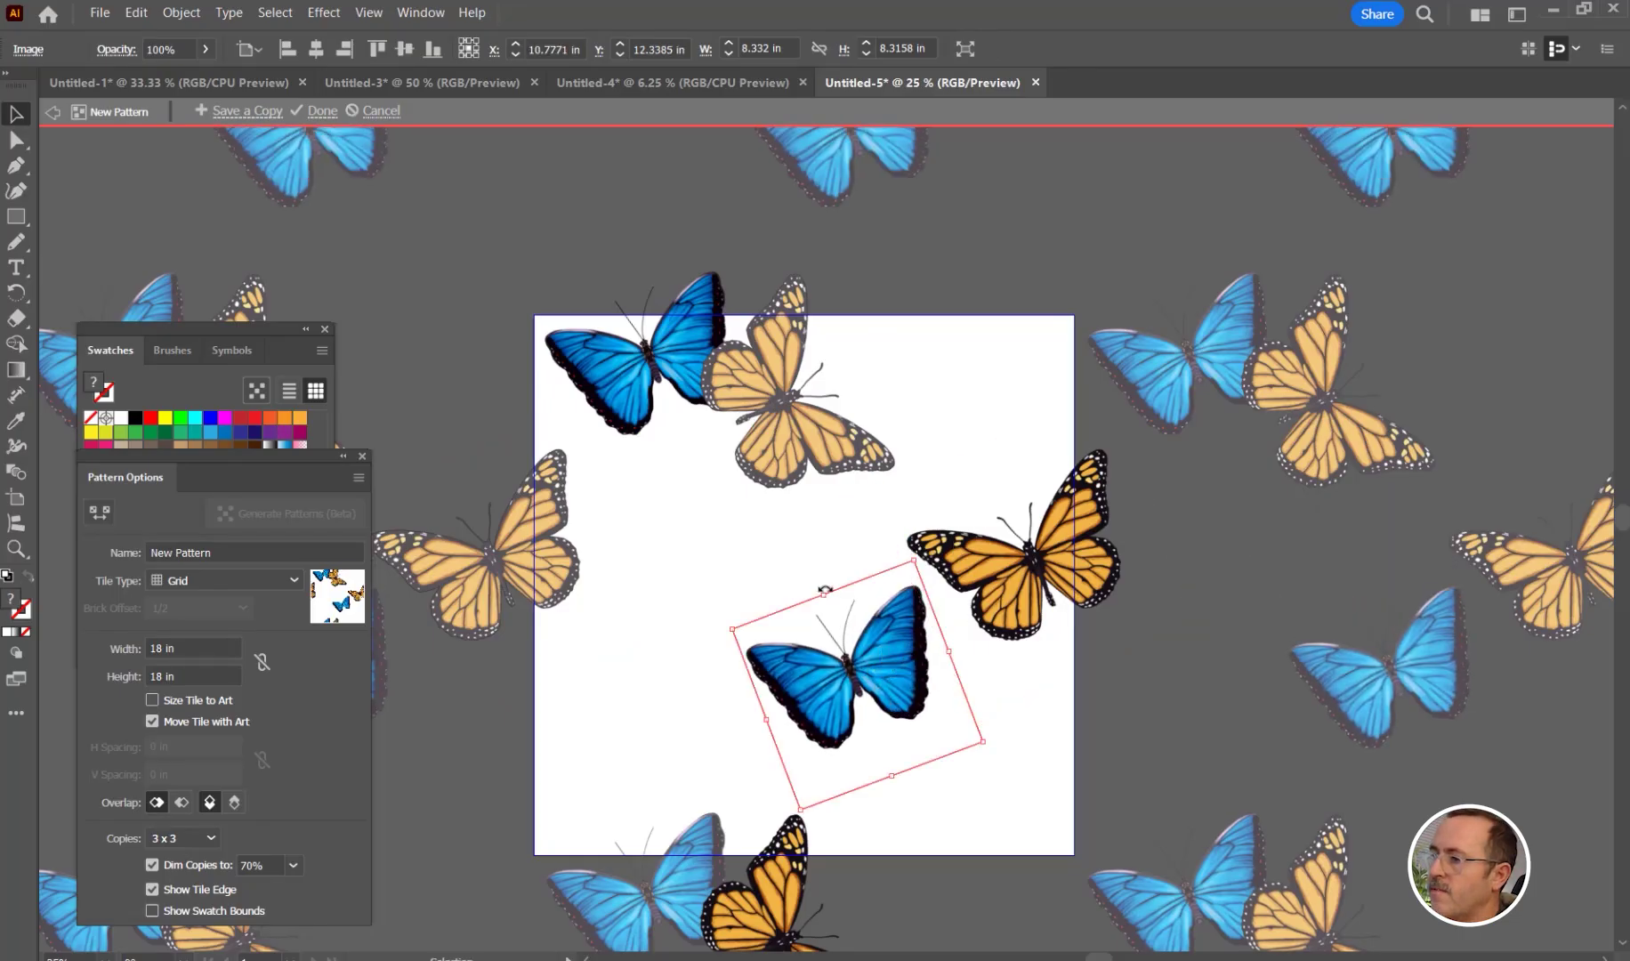
pyautogui.moveTo(822, 583); pyautogui.dragTo(711, 702)
pyautogui.moveTo(685, 596); pyautogui.dragTo(890, 333)
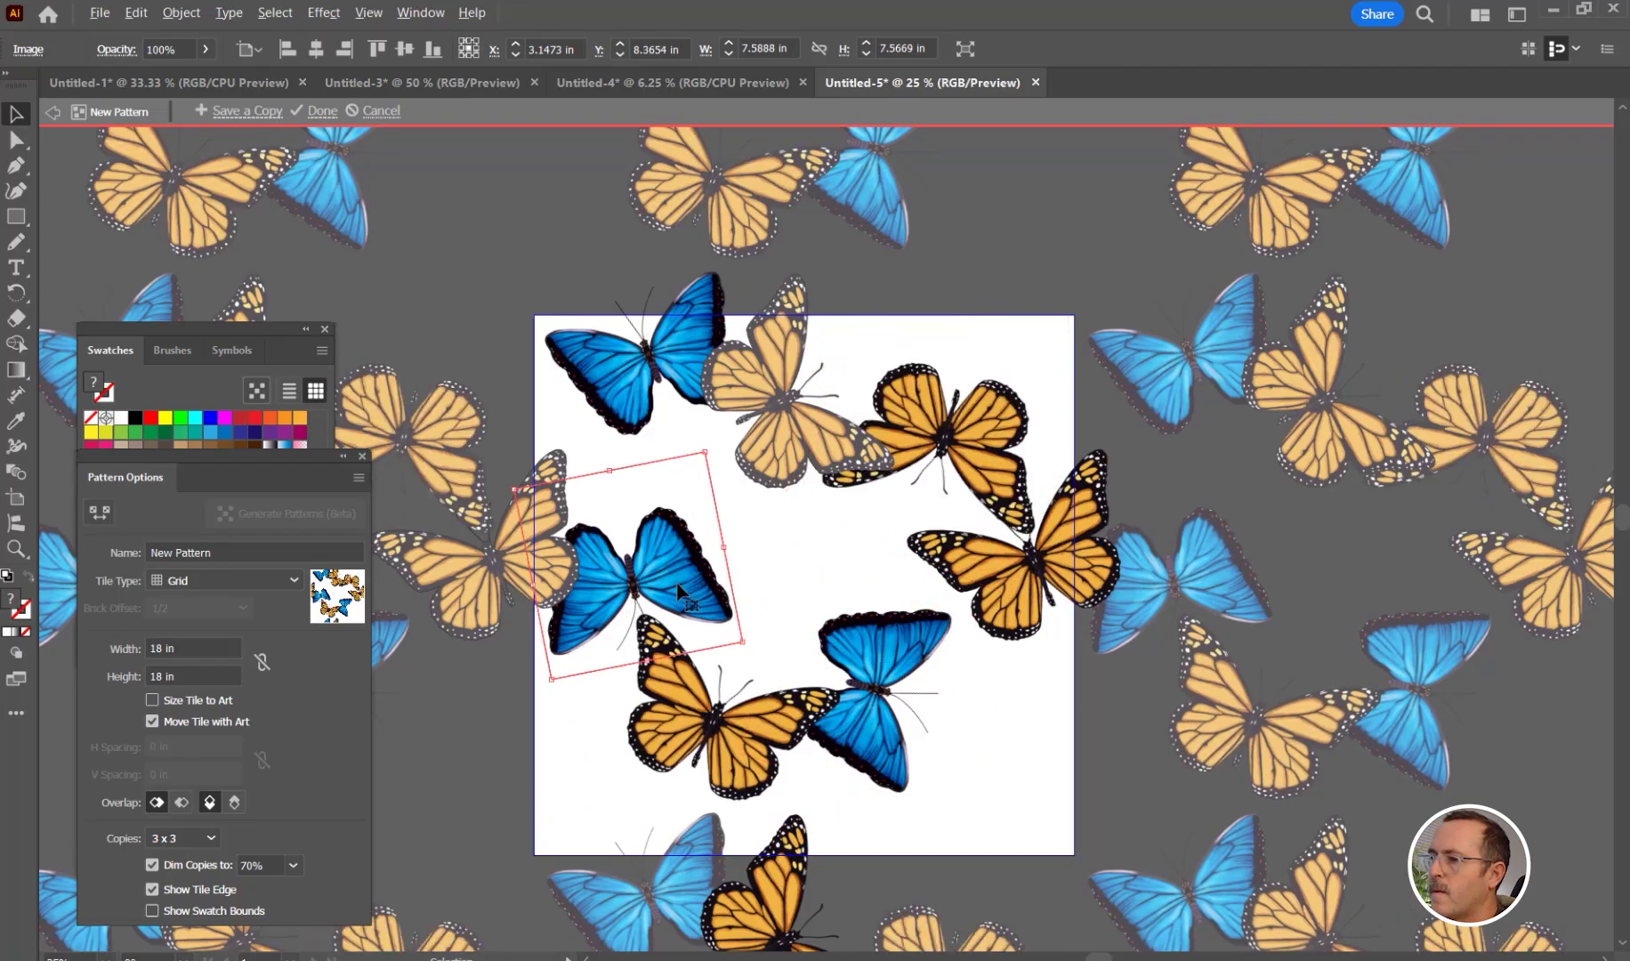
pyautogui.moveTo(983, 790); pyautogui.dragTo(1050, 820)
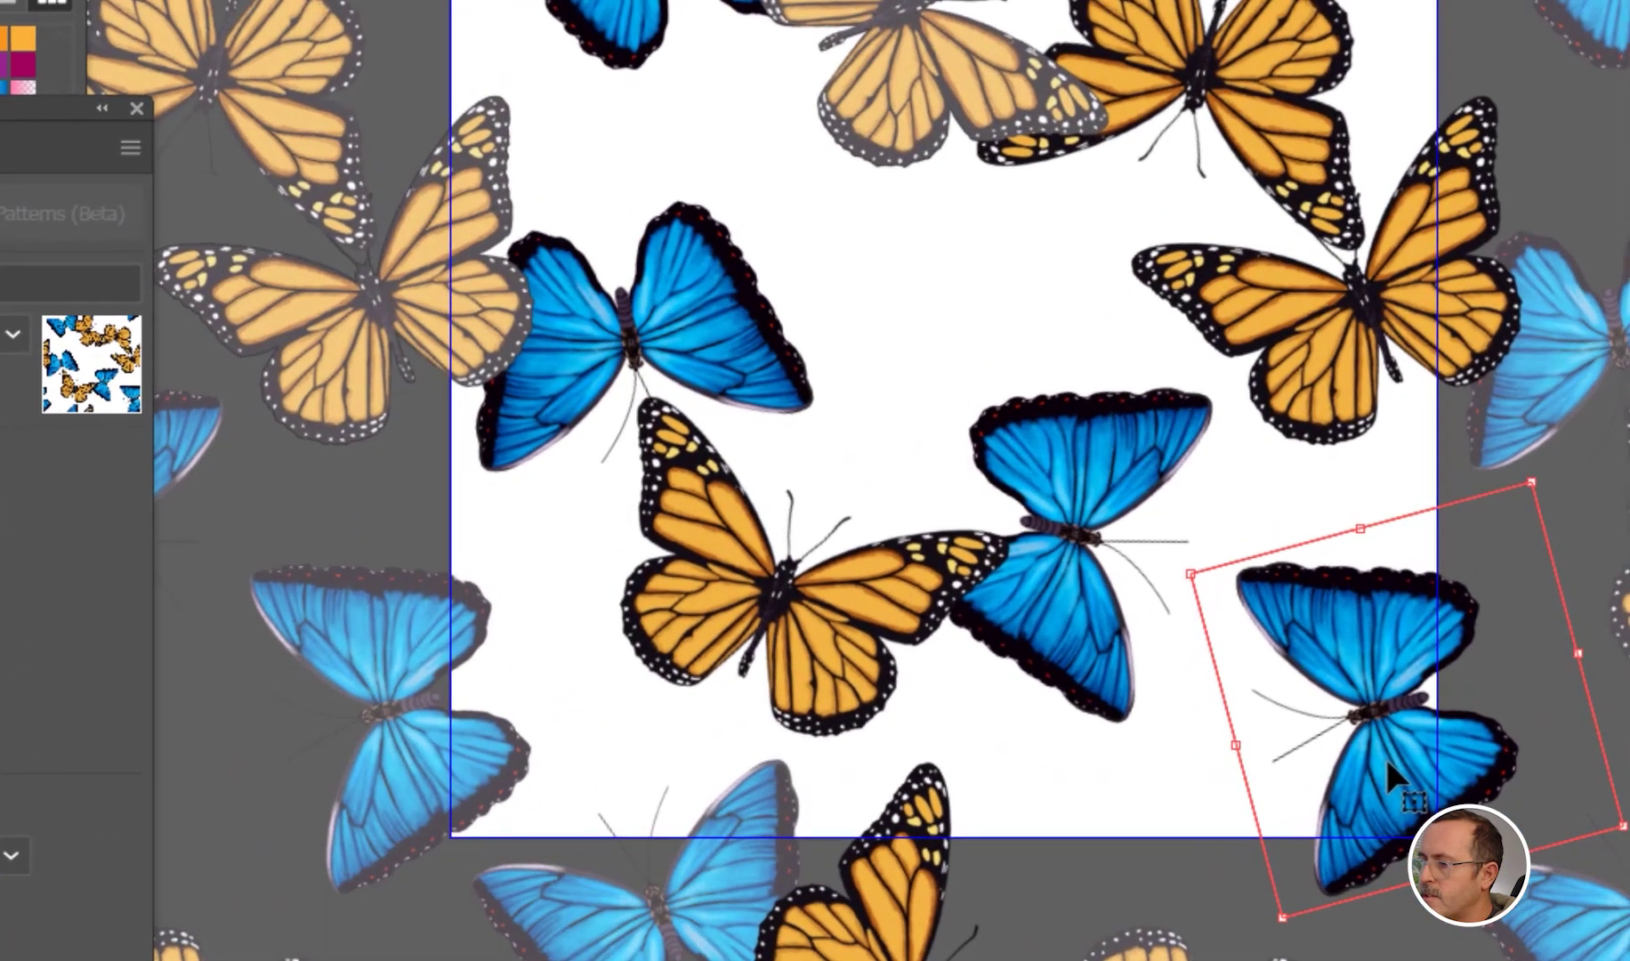
pyautogui.moveTo(1386, 764); pyautogui.dragTo(411, 762)
# - Copy the right-edge blue butterfly up to the top edge and add tilted copies in the upper right
pyautogui.click(1358, 740)
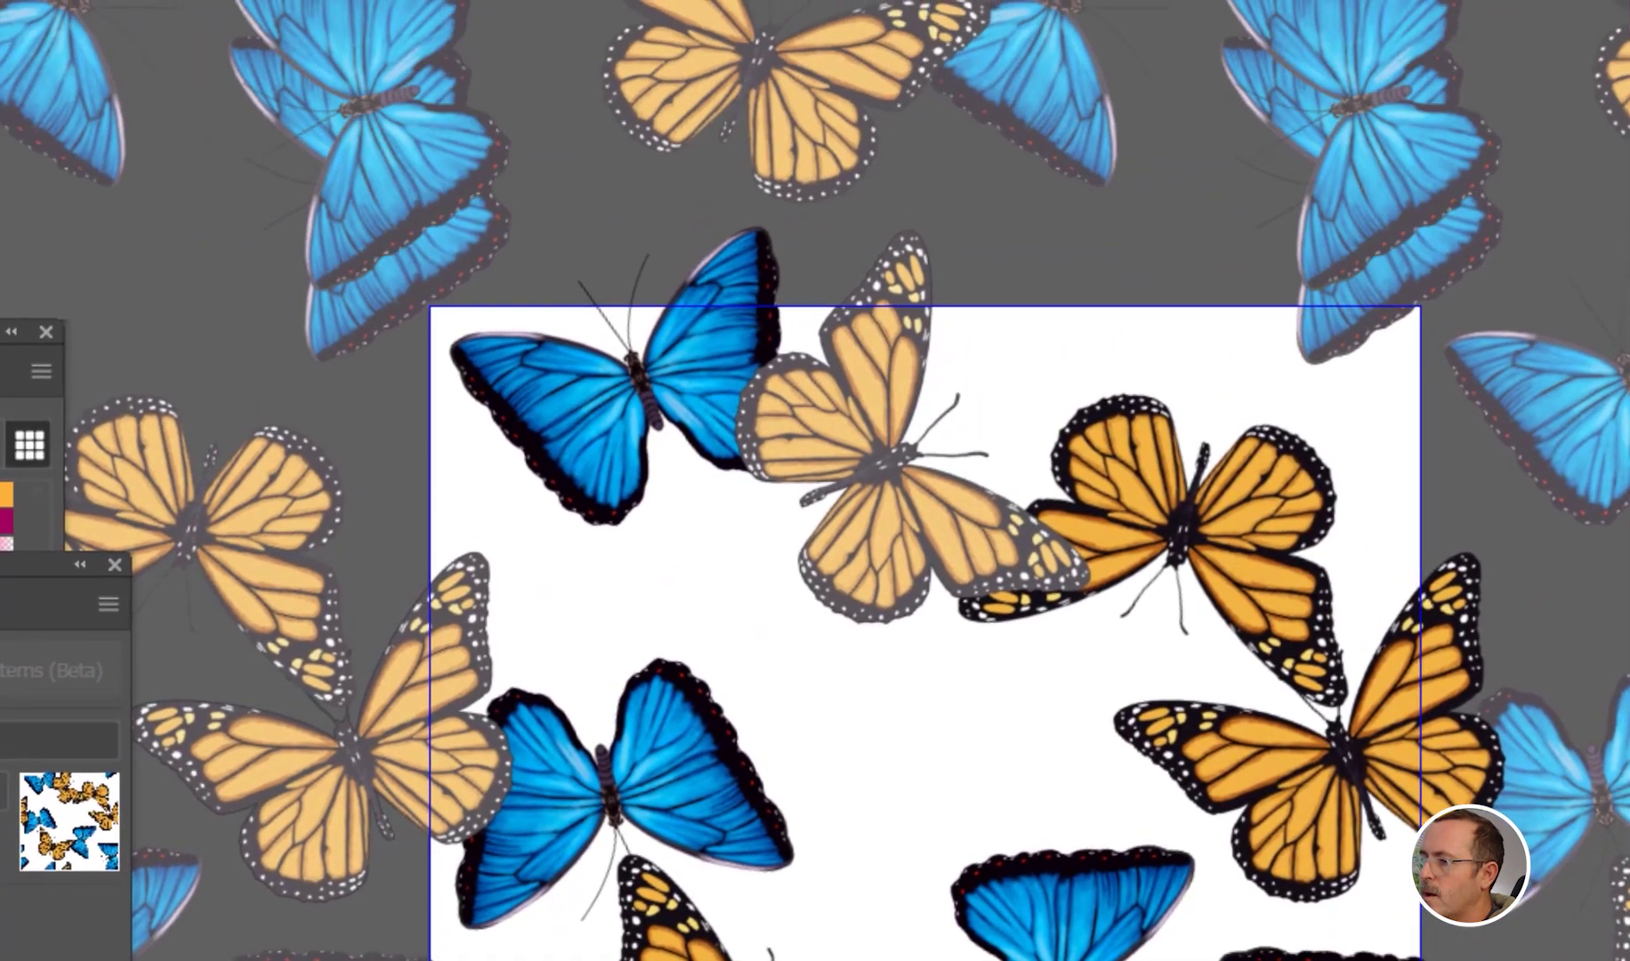
pyautogui.moveTo(1374, 722); pyautogui.dragTo(1371, 256)
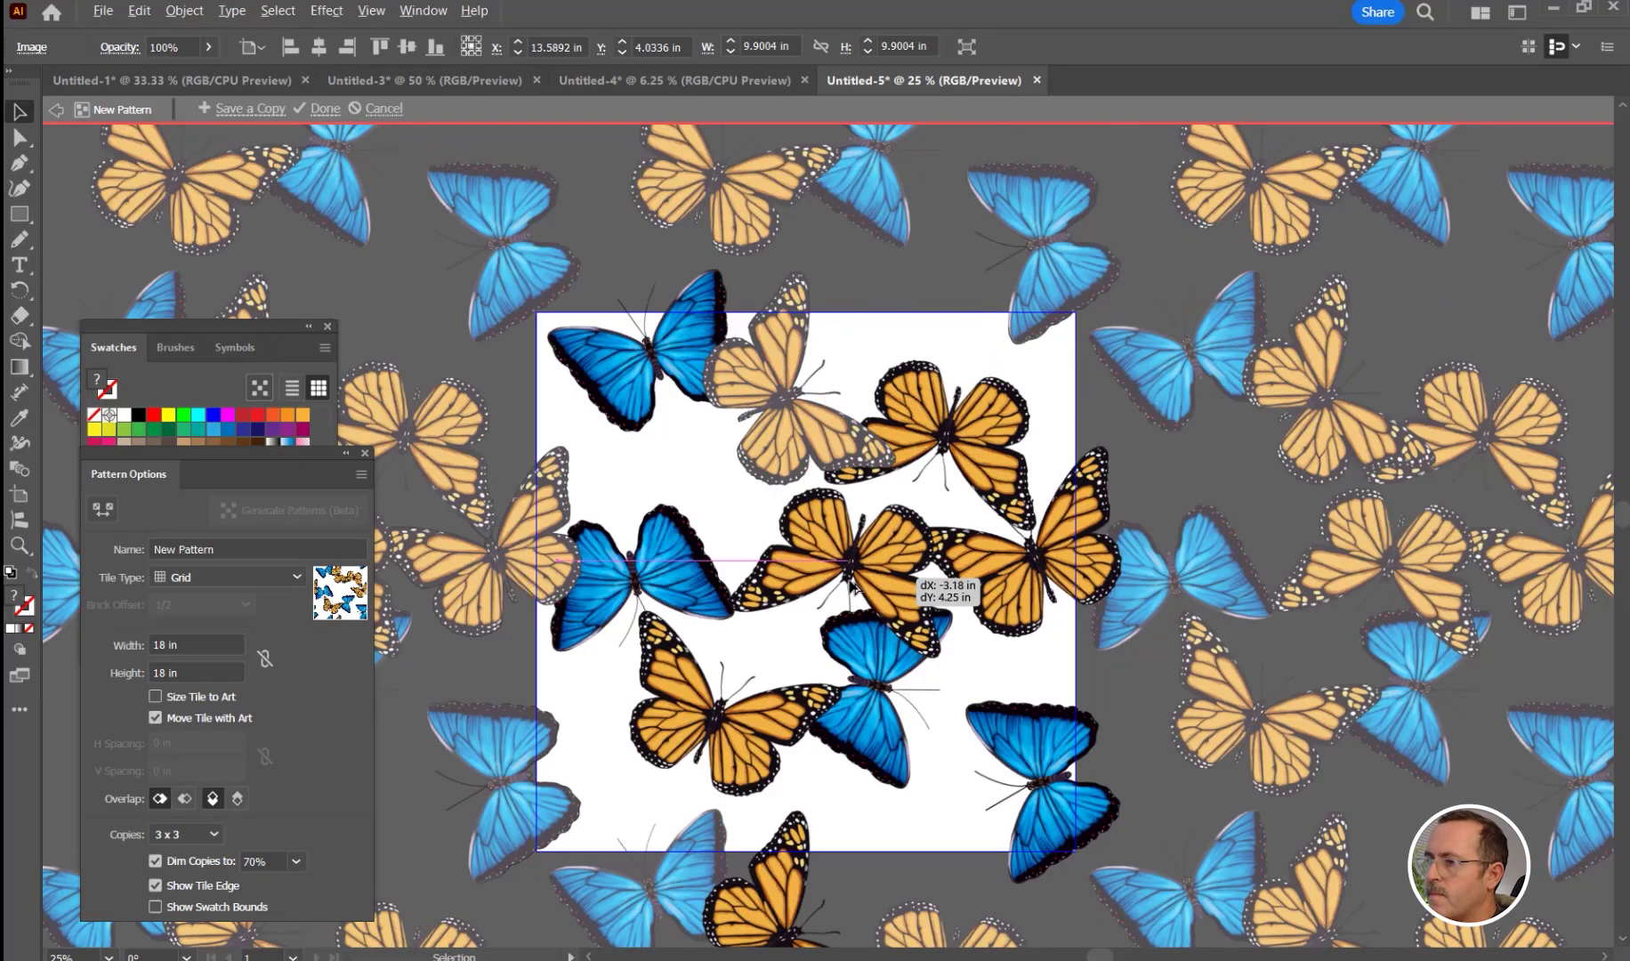
pyautogui.moveTo(925, 569); pyautogui.dragTo(958, 663)
pyautogui.moveTo(783, 569); pyautogui.dragTo(1062, 392)
pyautogui.moveTo(1086, 311); pyautogui.dragTo(977, 858)
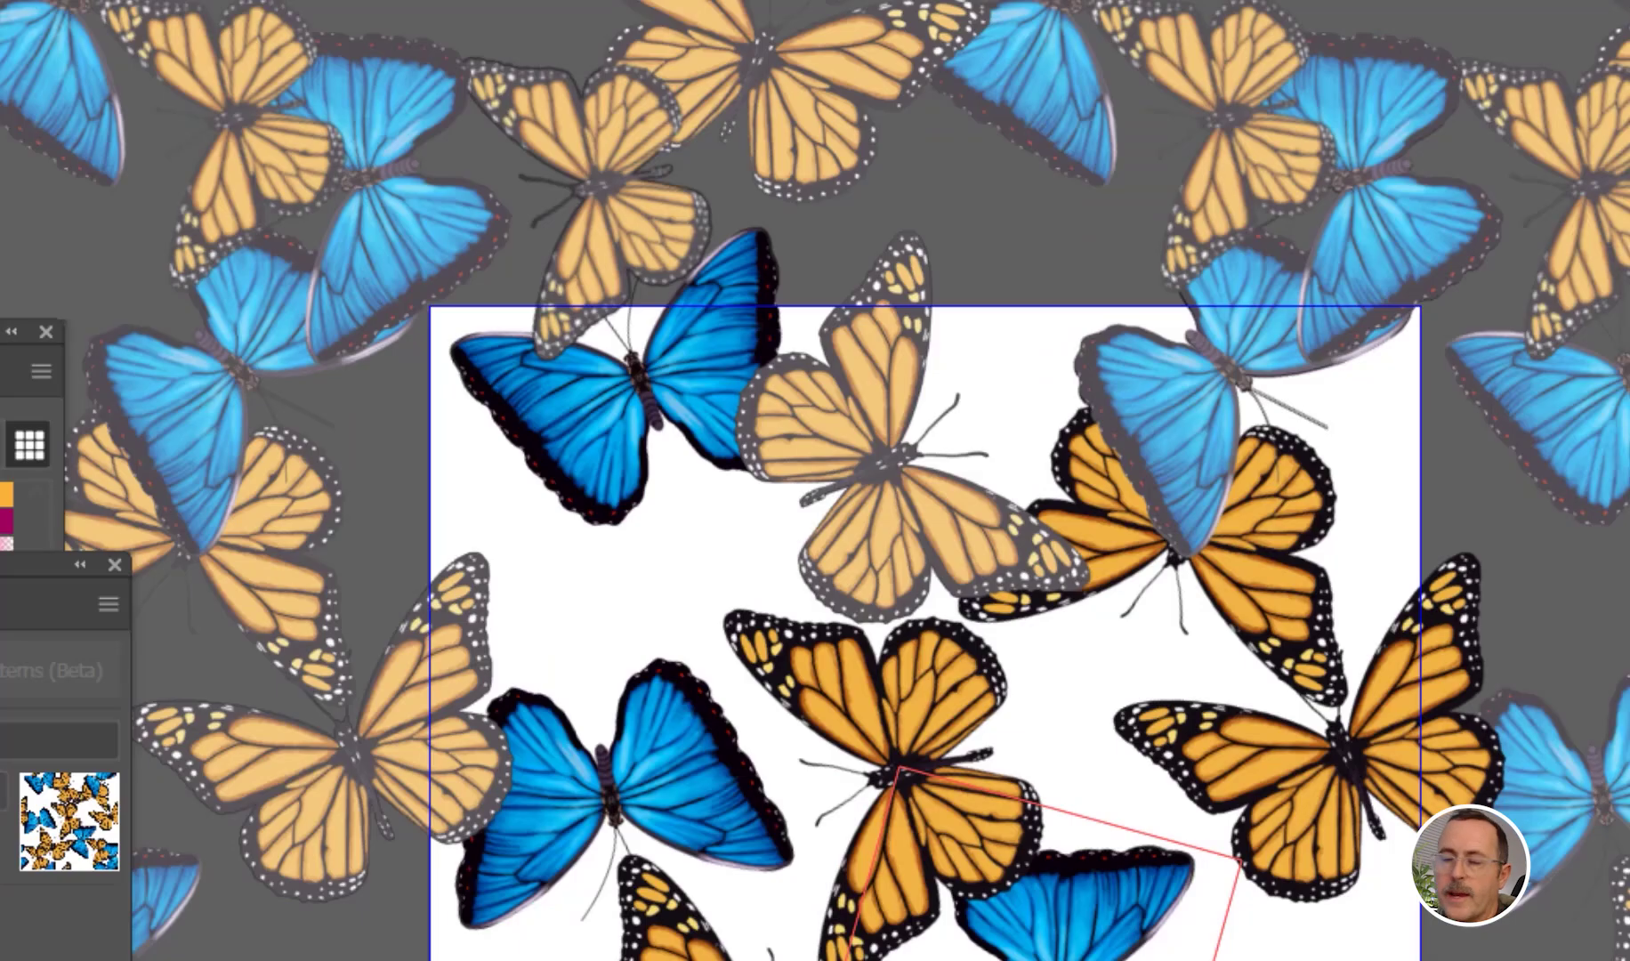
# - Zoom out to check the repeat and move the selected butterfly up and left
pyautogui.hotkey('ctrl', '-')
pyautogui.hotkey('ctrl', '-')
pyautogui.scroll(-5, 1049, 800)
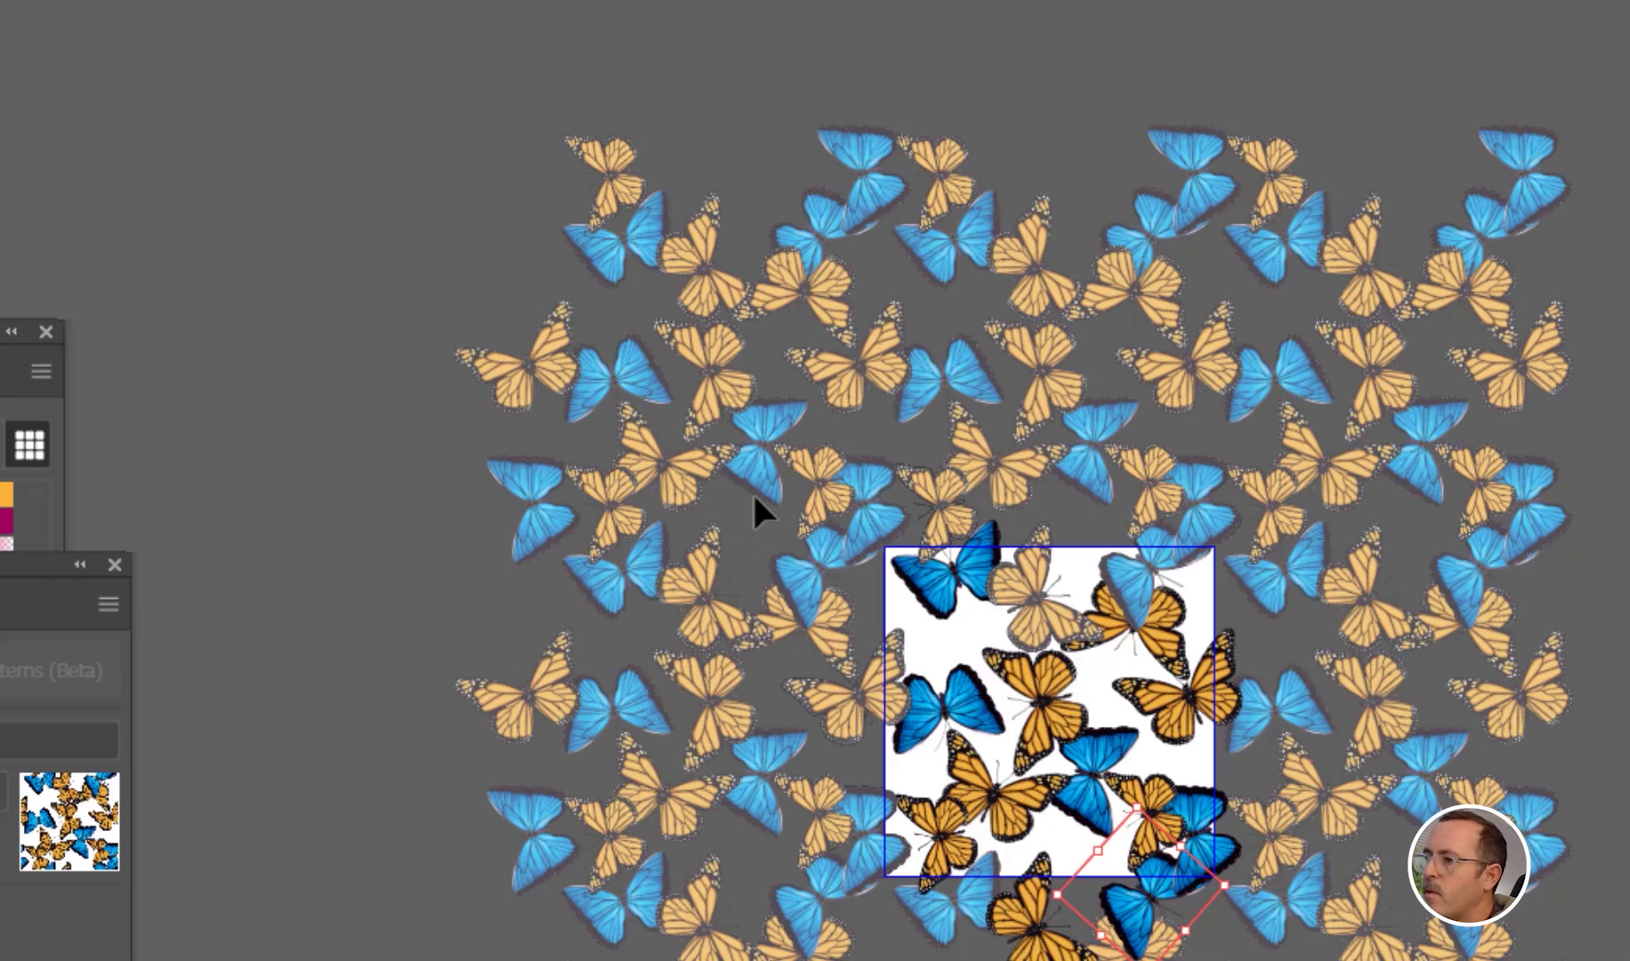
pyautogui.moveTo(1147, 917); pyautogui.dragTo(1101, 817)
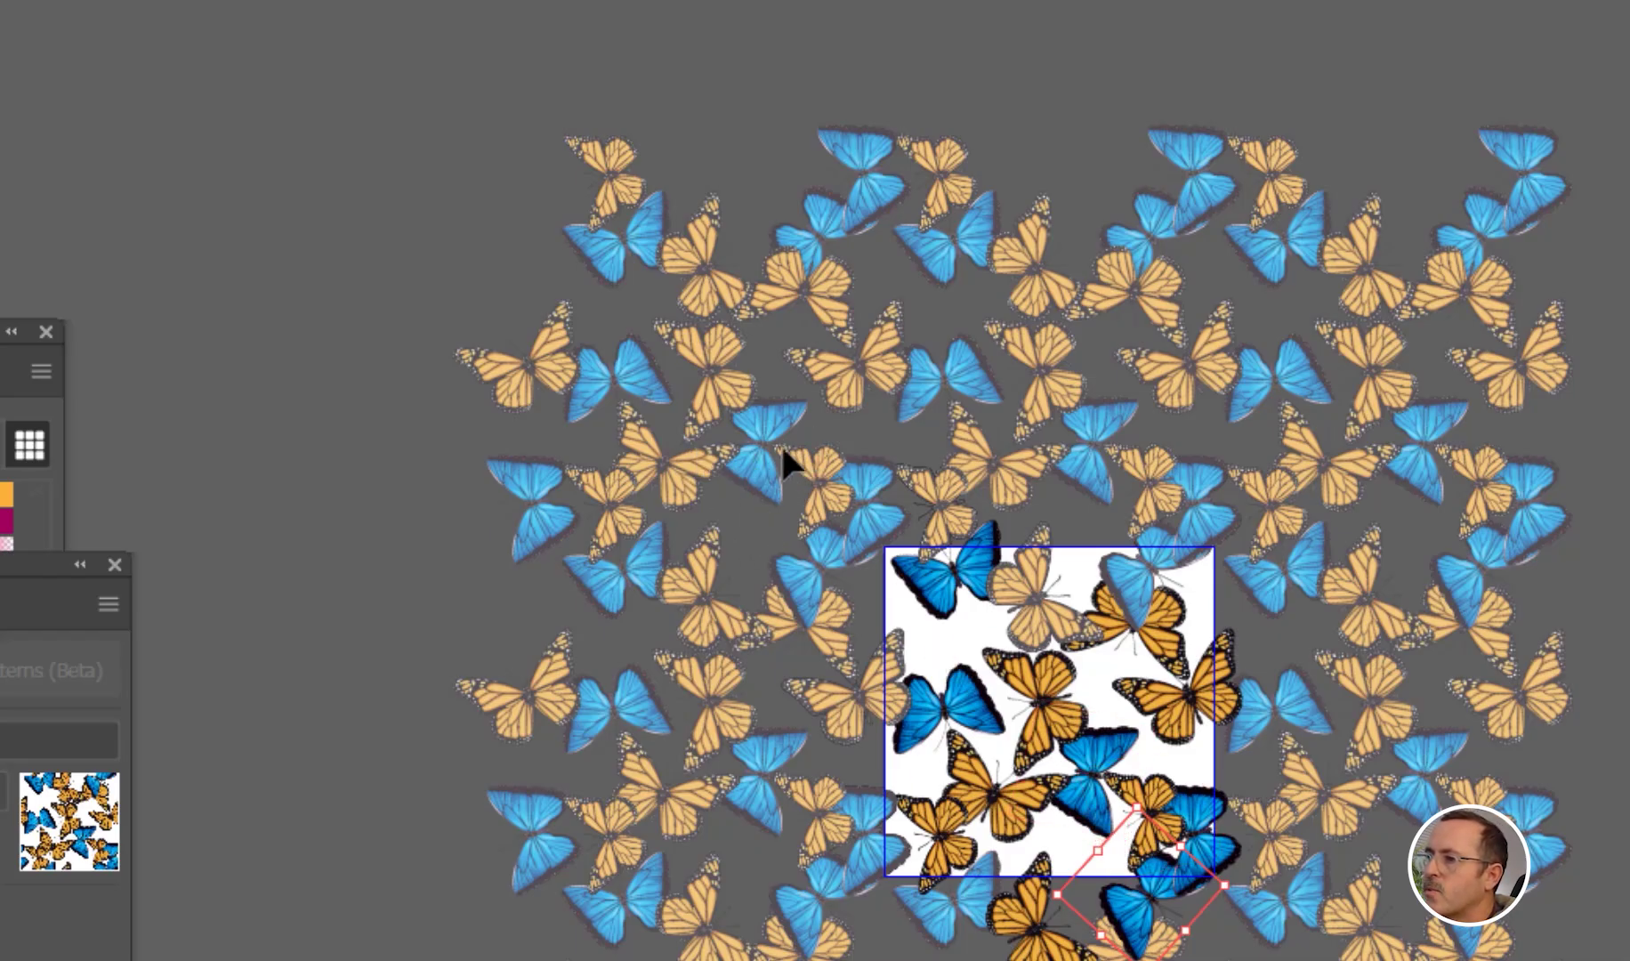
pyautogui.scroll(3, 755, 439)
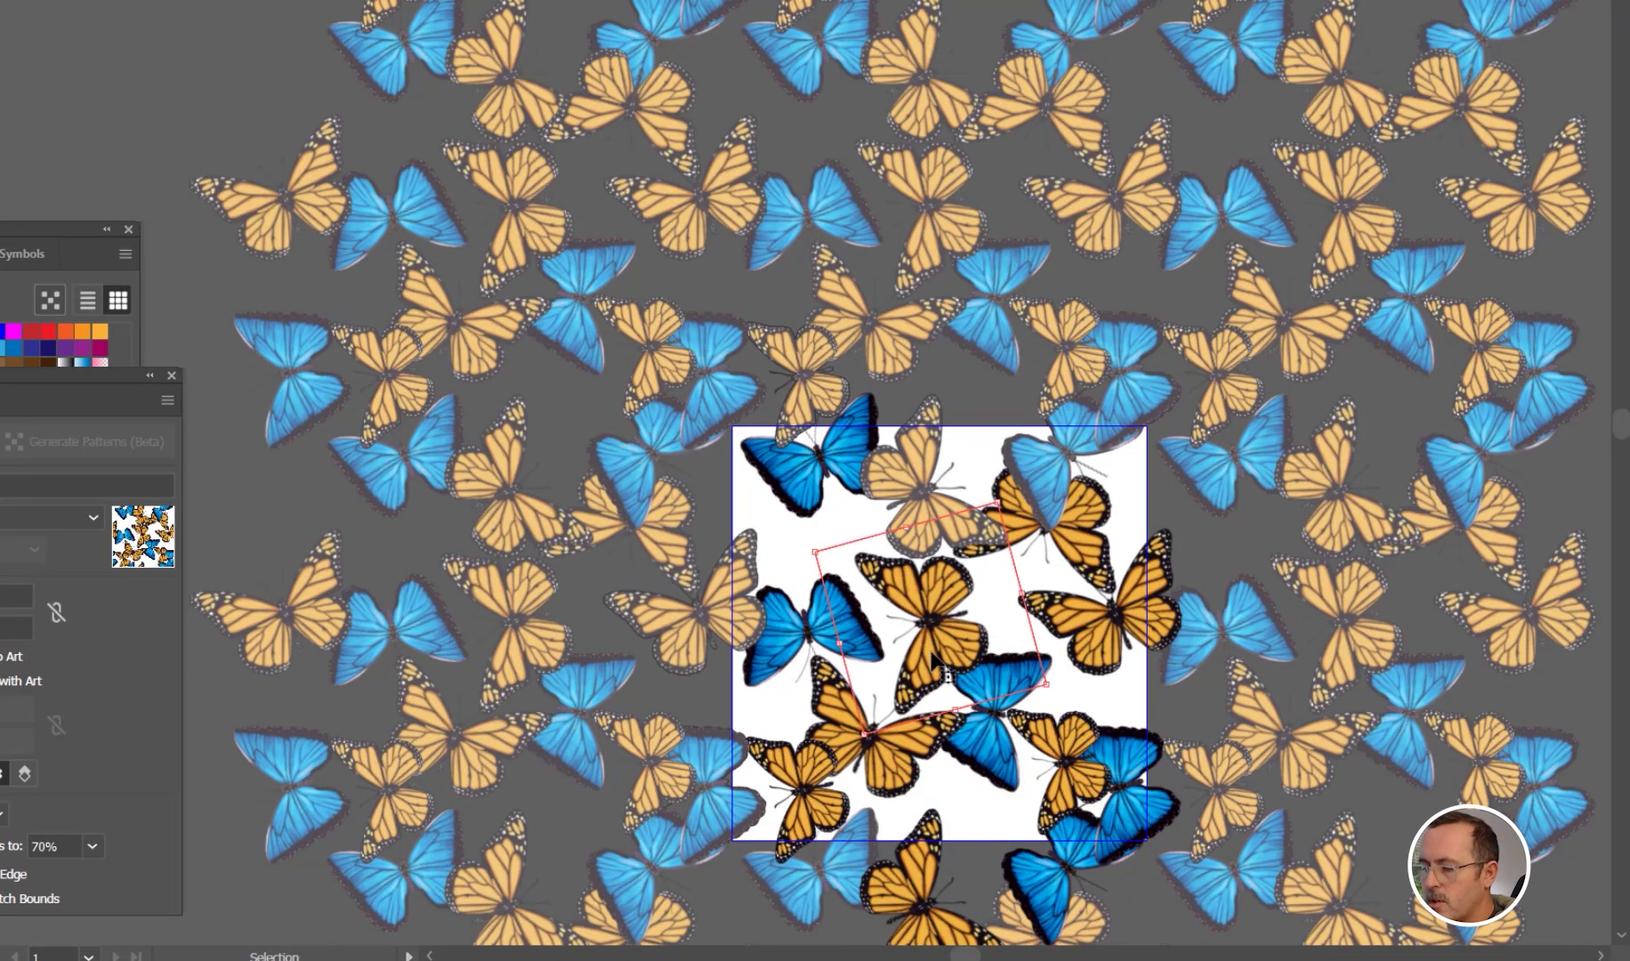
# - Add a rotated orange copy at the lower right and duplicate it straight up across the top edge
pyautogui.moveTo(975, 760); pyautogui.dragTo(1045, 832)
pyautogui.moveTo(916, 660); pyautogui.dragTo(880, 748)
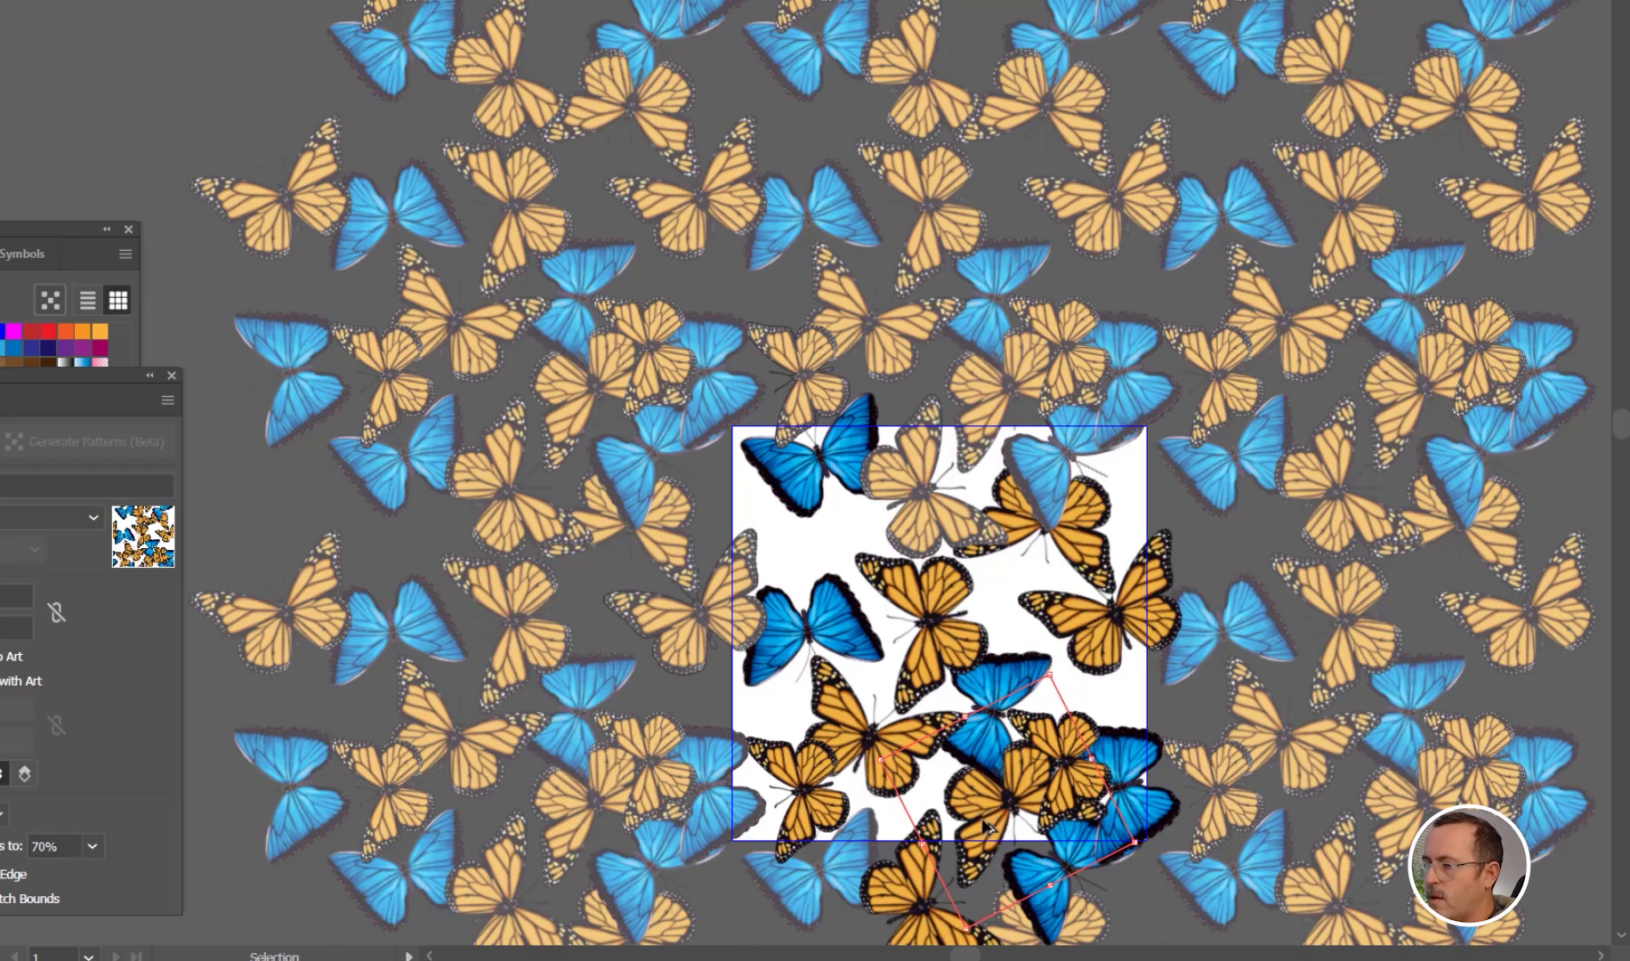
pyautogui.moveTo(985, 824); pyautogui.dragTo(1006, 404)
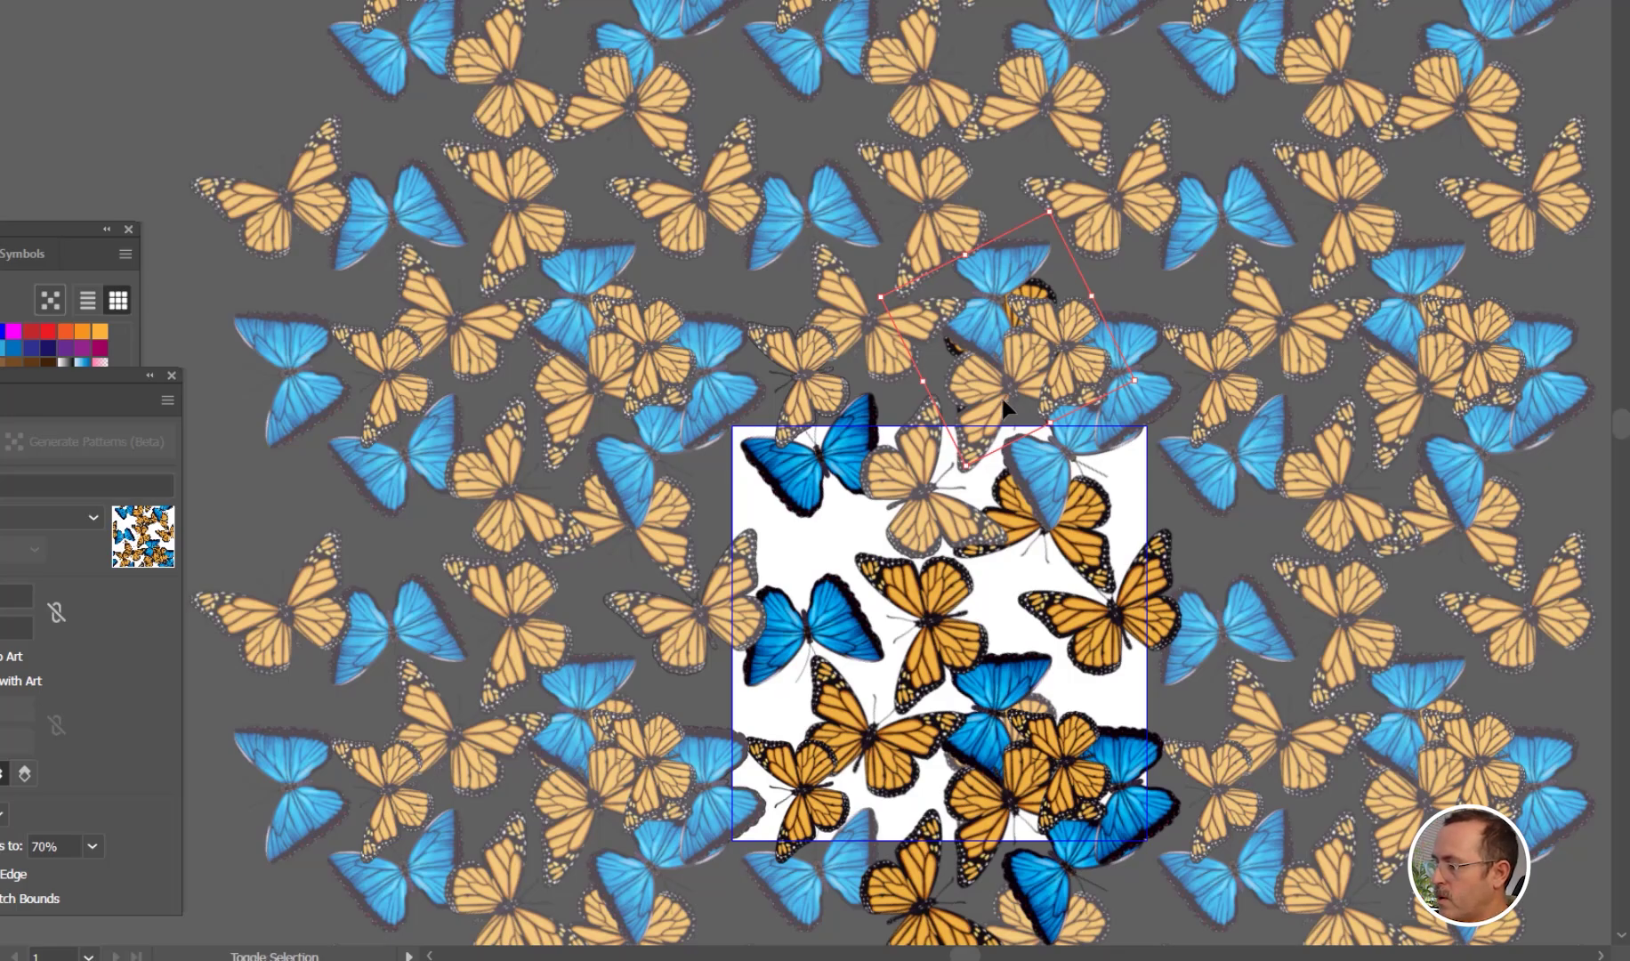
pyautogui.press('Down')
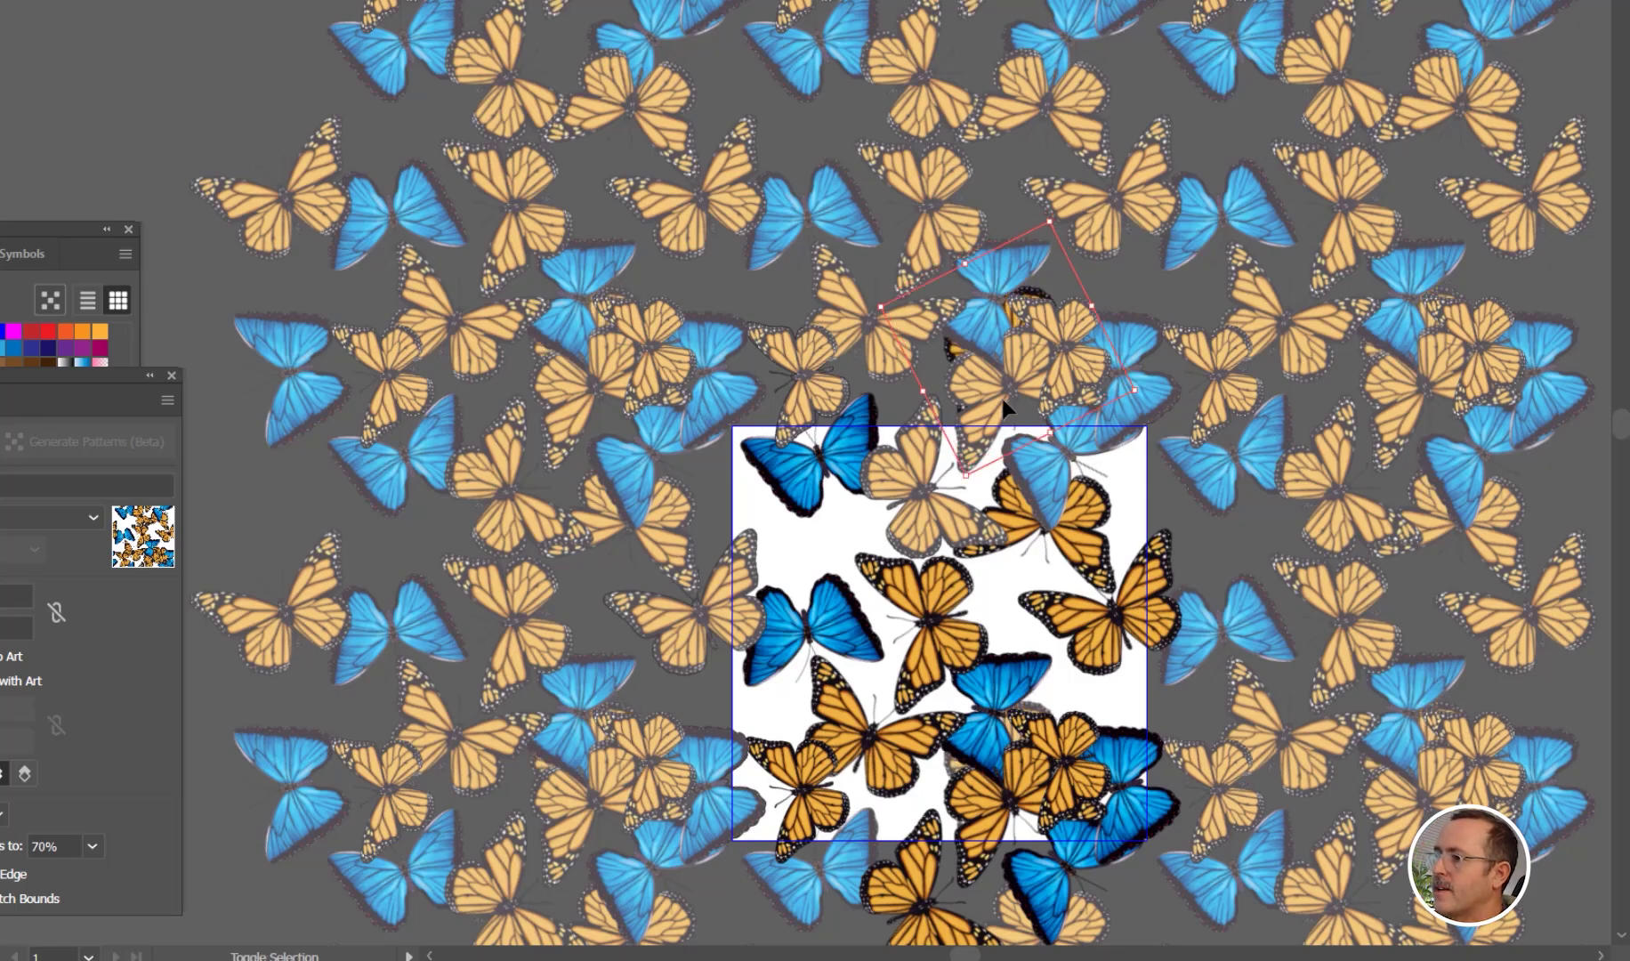
pyautogui.press('Down')
pyautogui.press('Down')
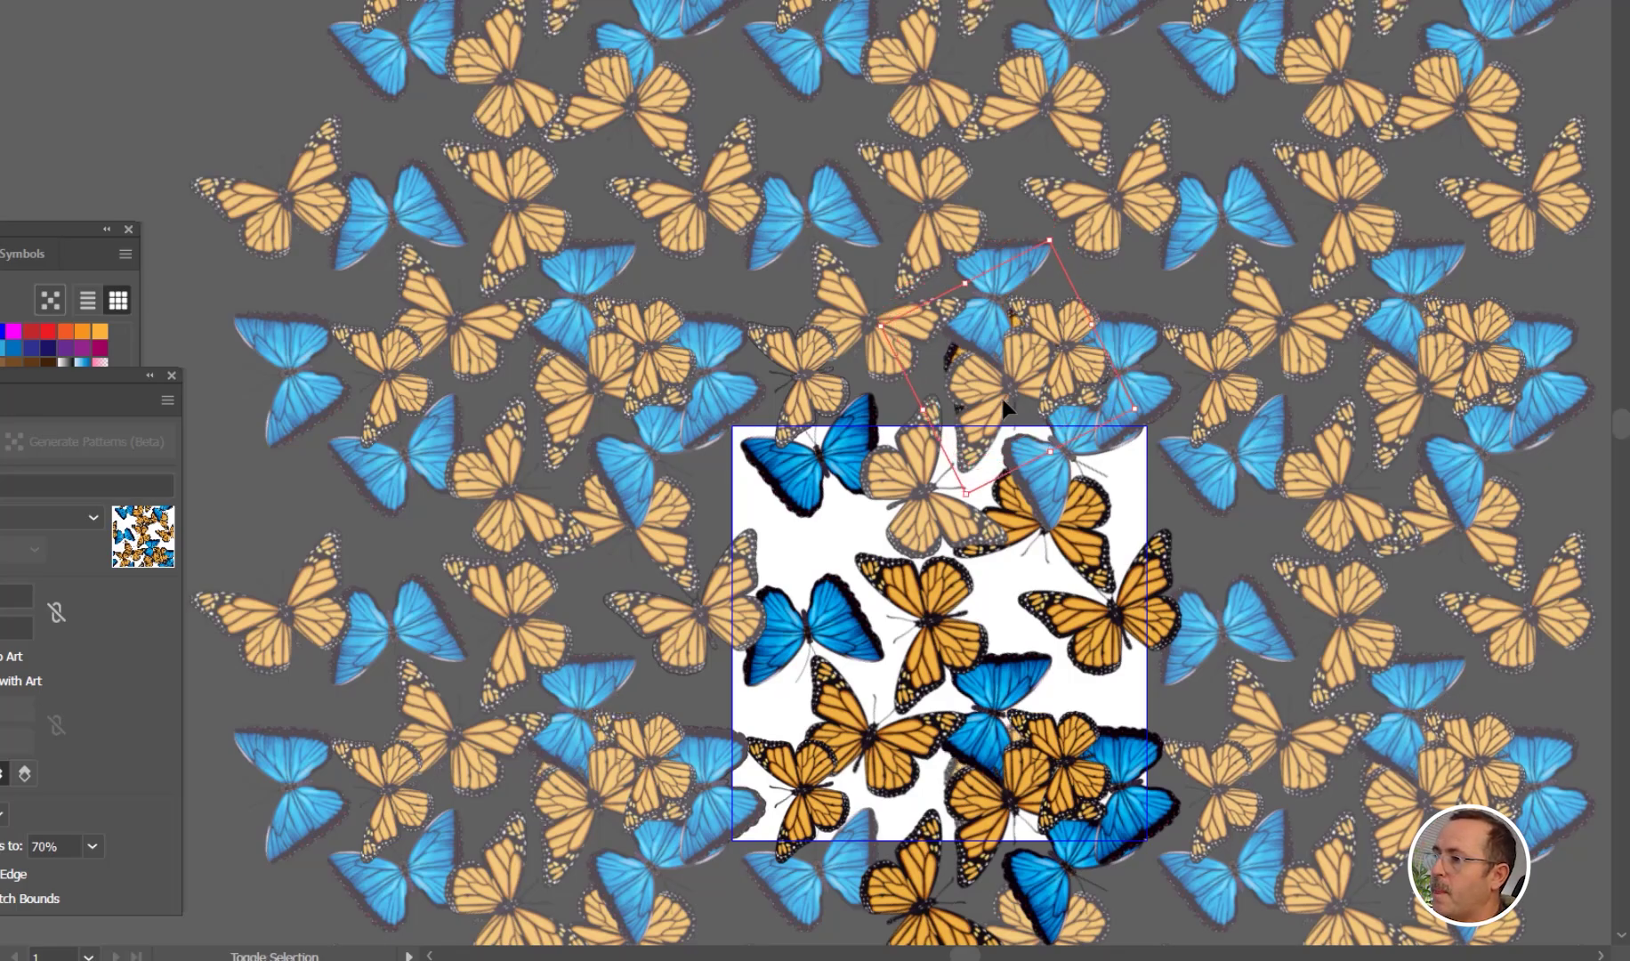
pyautogui.hotkey('ctrl', '-')
pyautogui.click(879, 586)
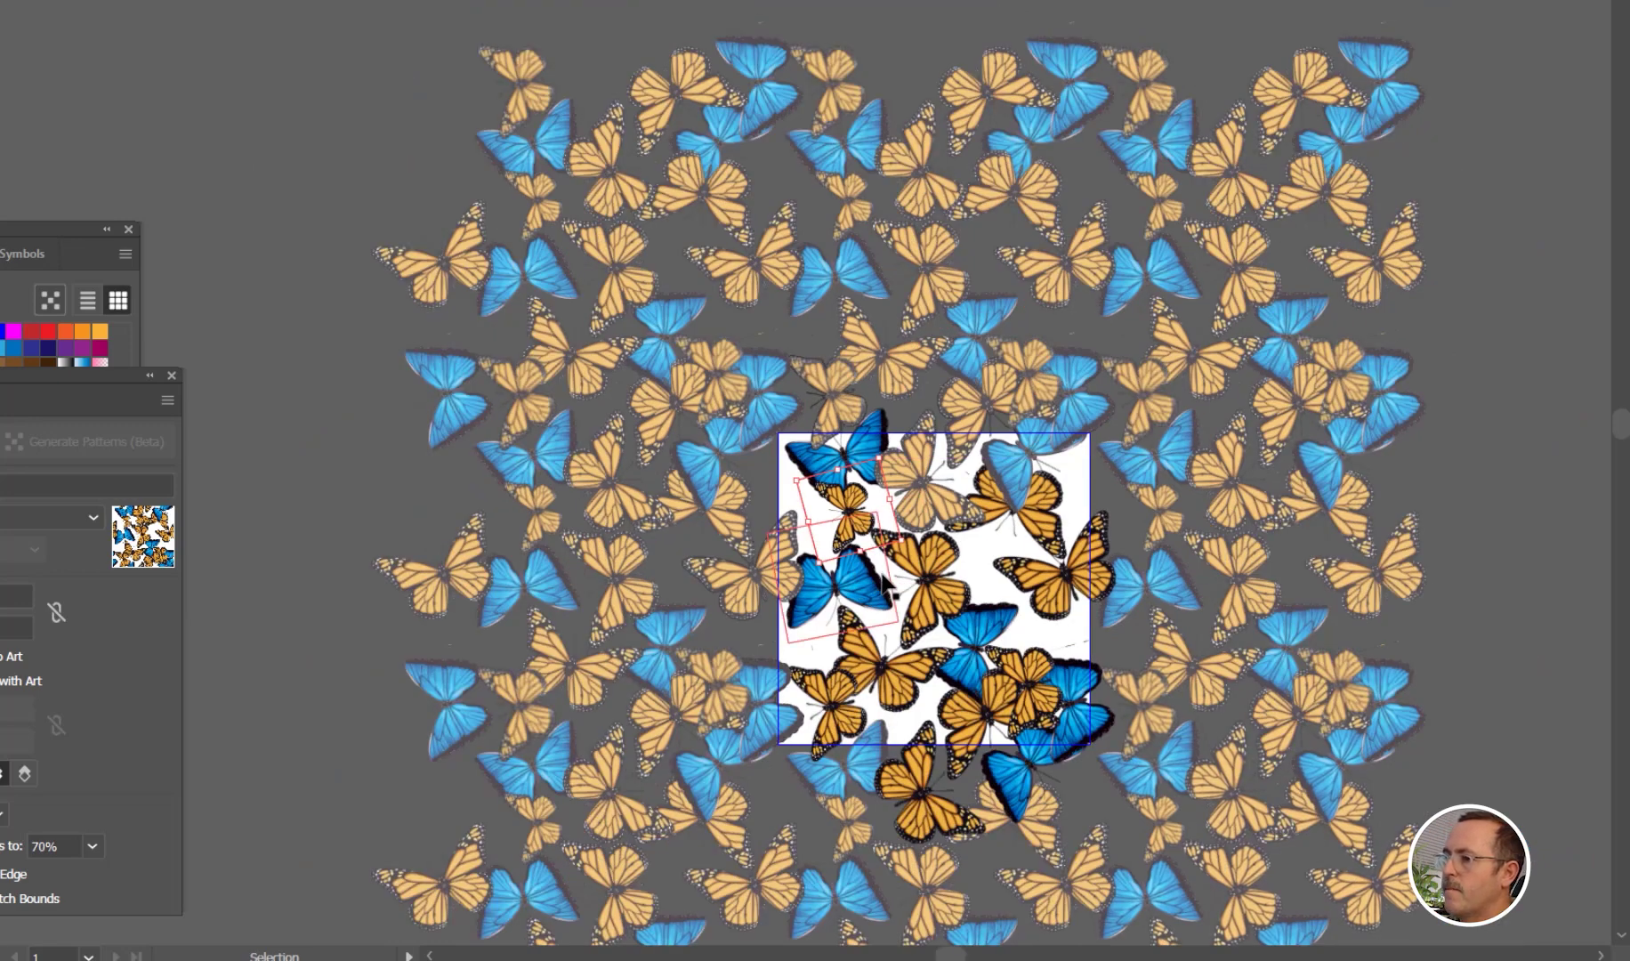
pyautogui.click(925, 578)
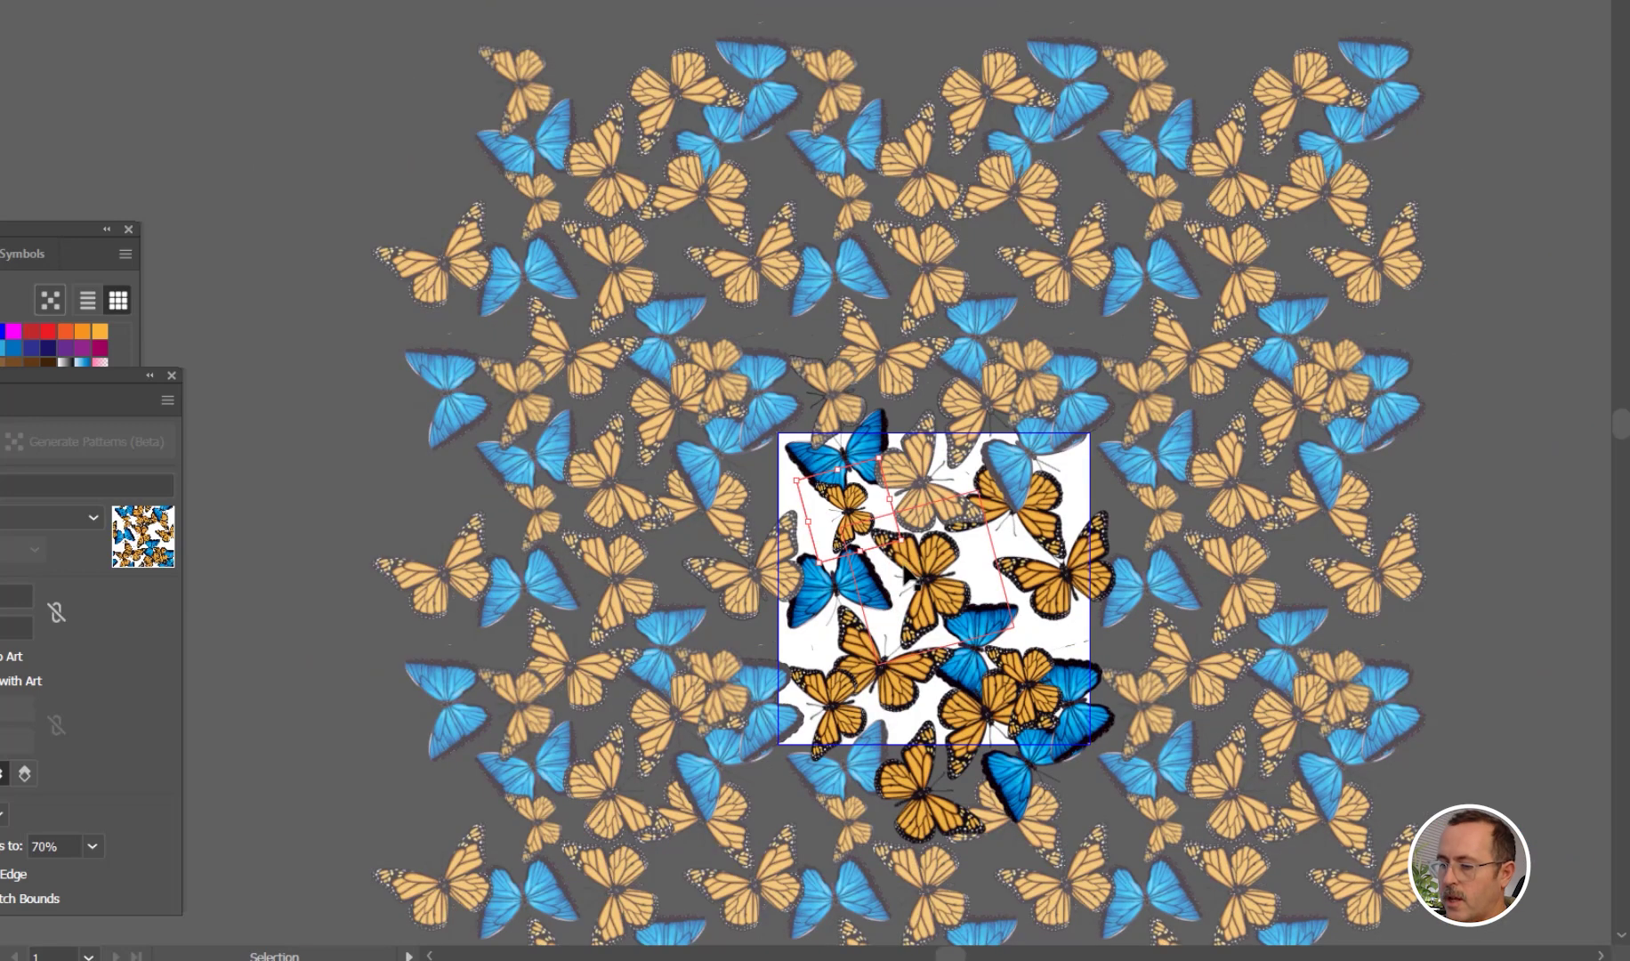
# - Finish the pattern, then create an 18 × 18 in rectangle and centre it over the artboard square
pyautogui.hotkey('ctrl', '-')
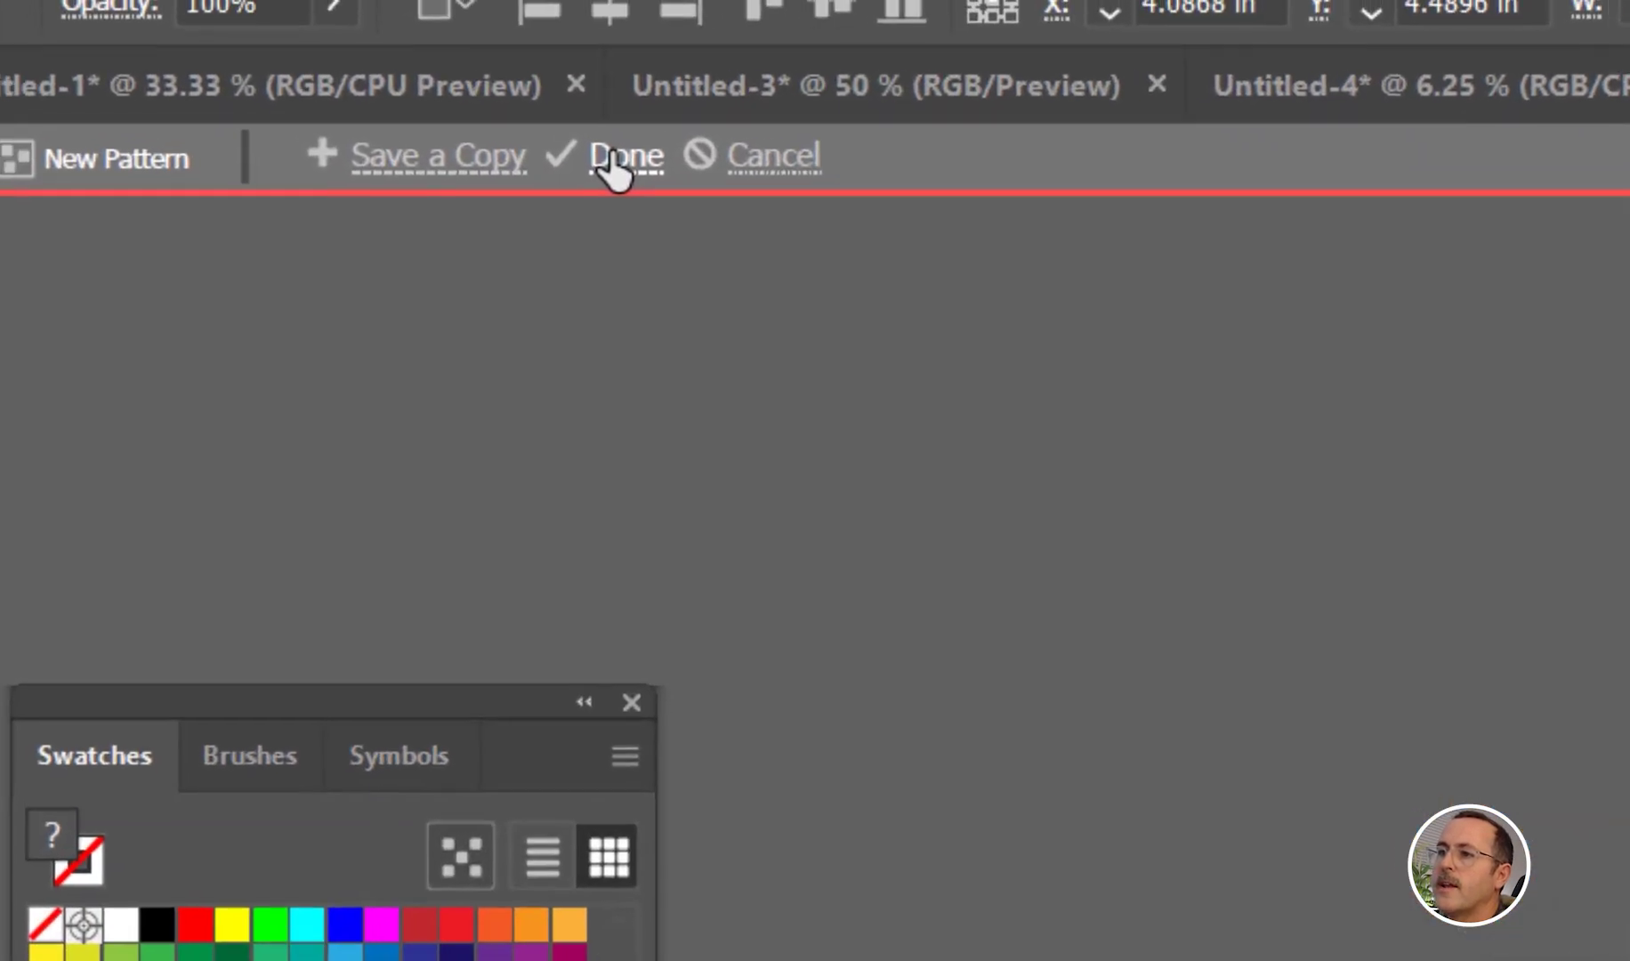
pyautogui.click(119, 0)
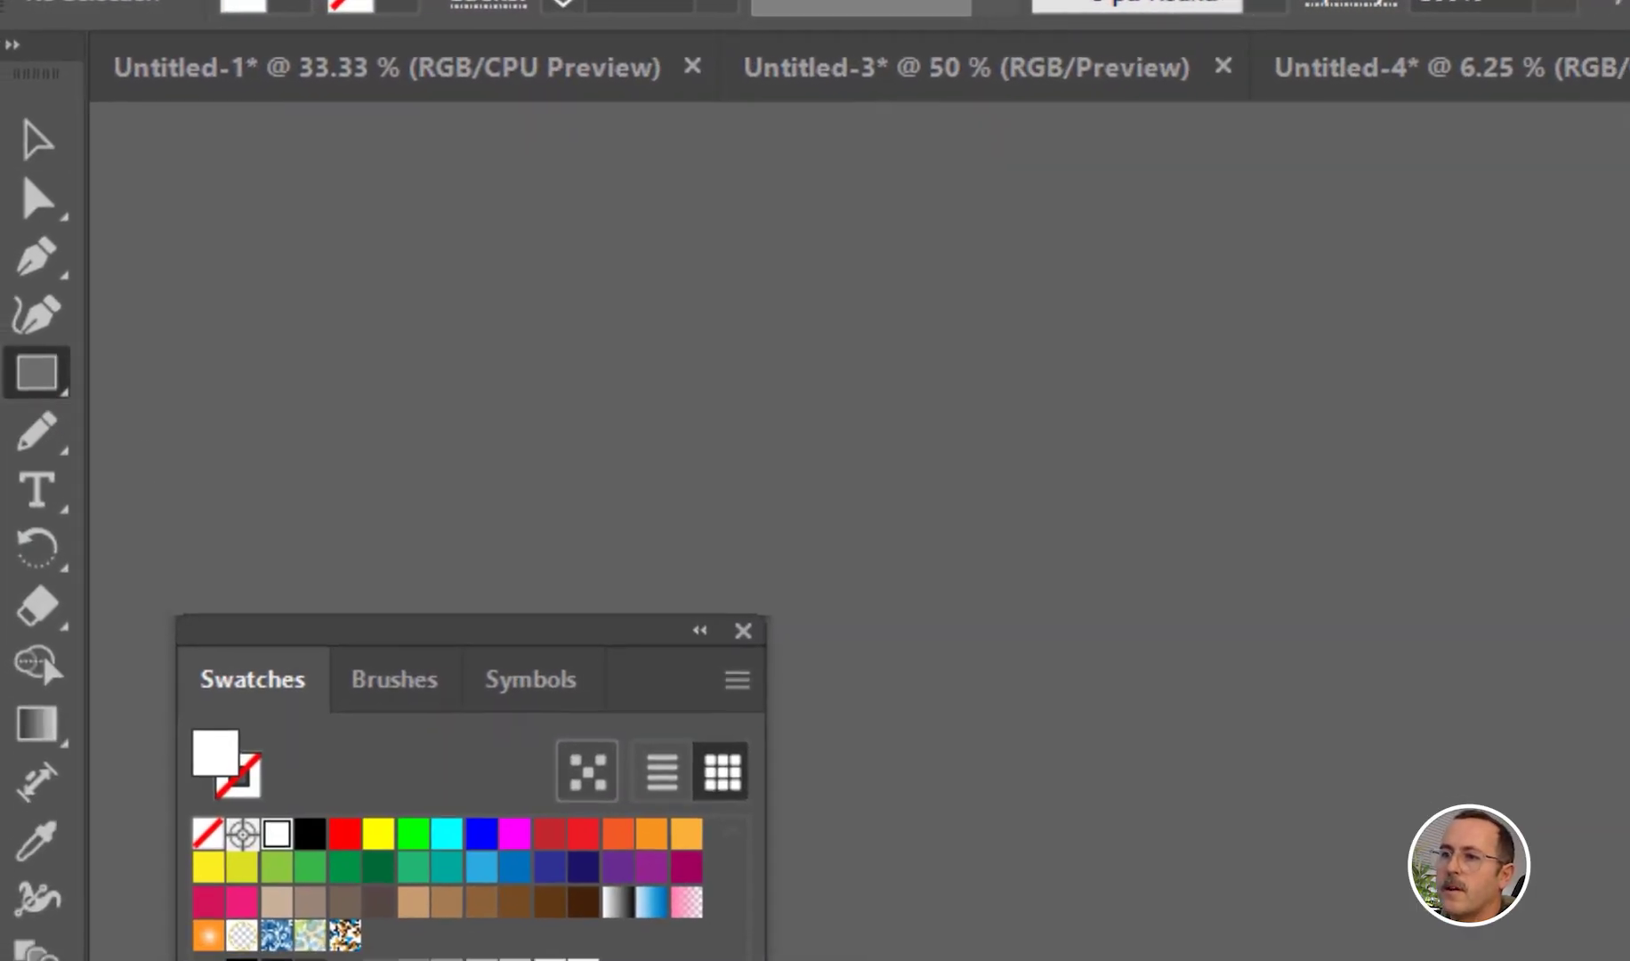
pyautogui.click(1100, 655)
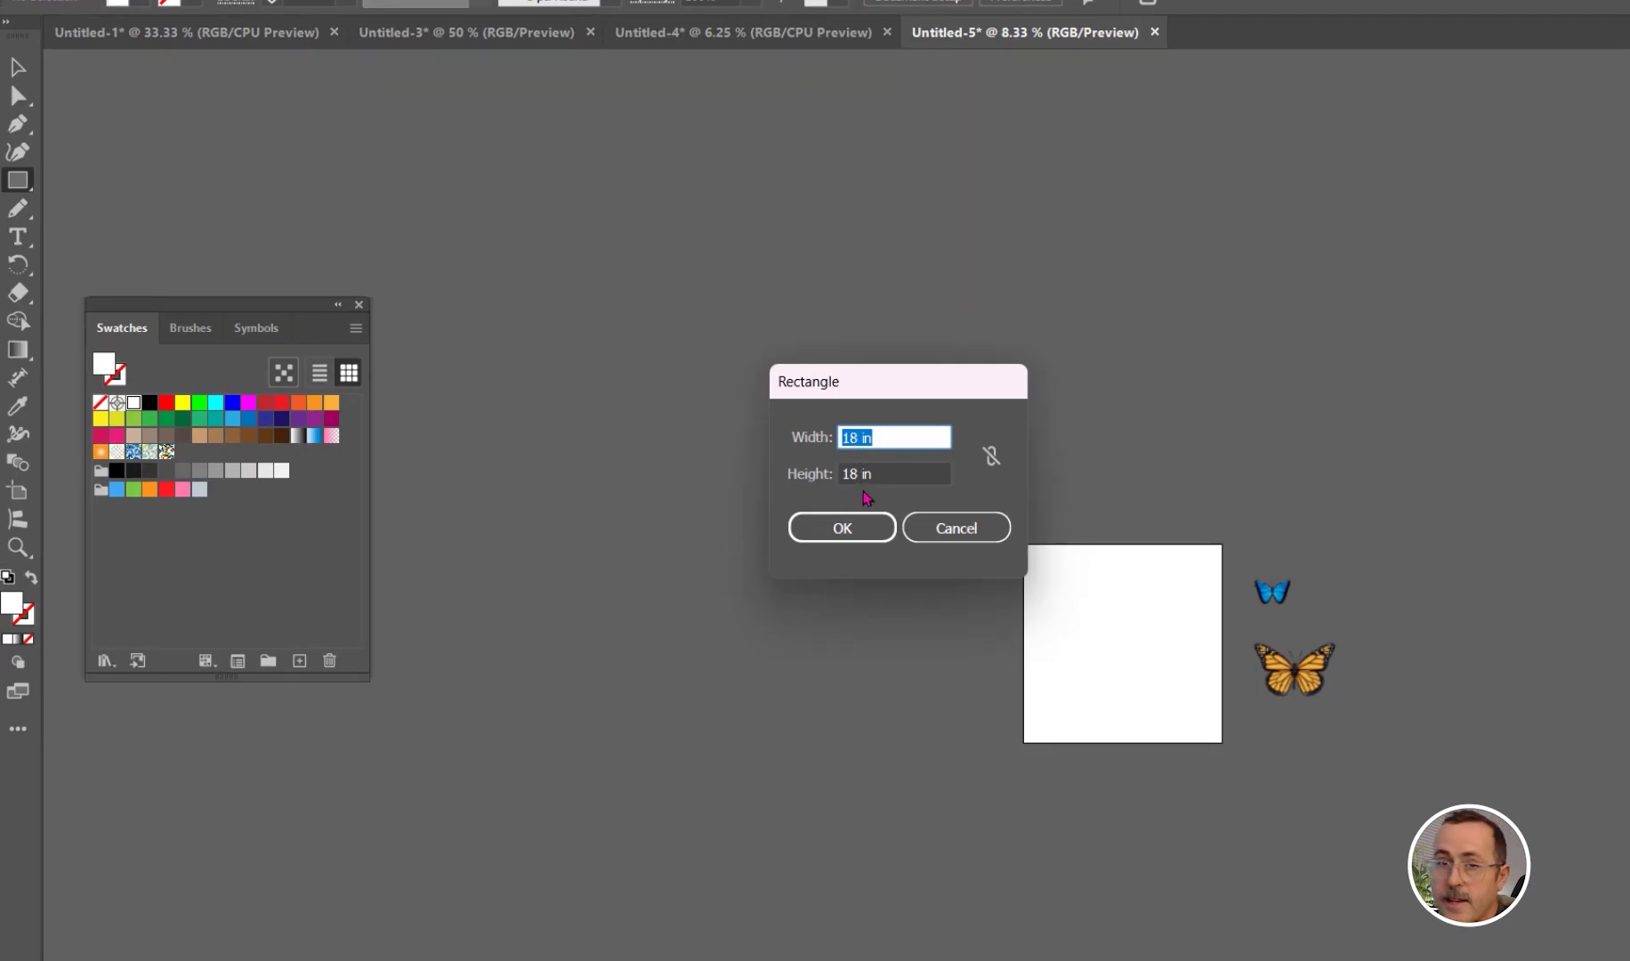
pyautogui.click(857, 531)
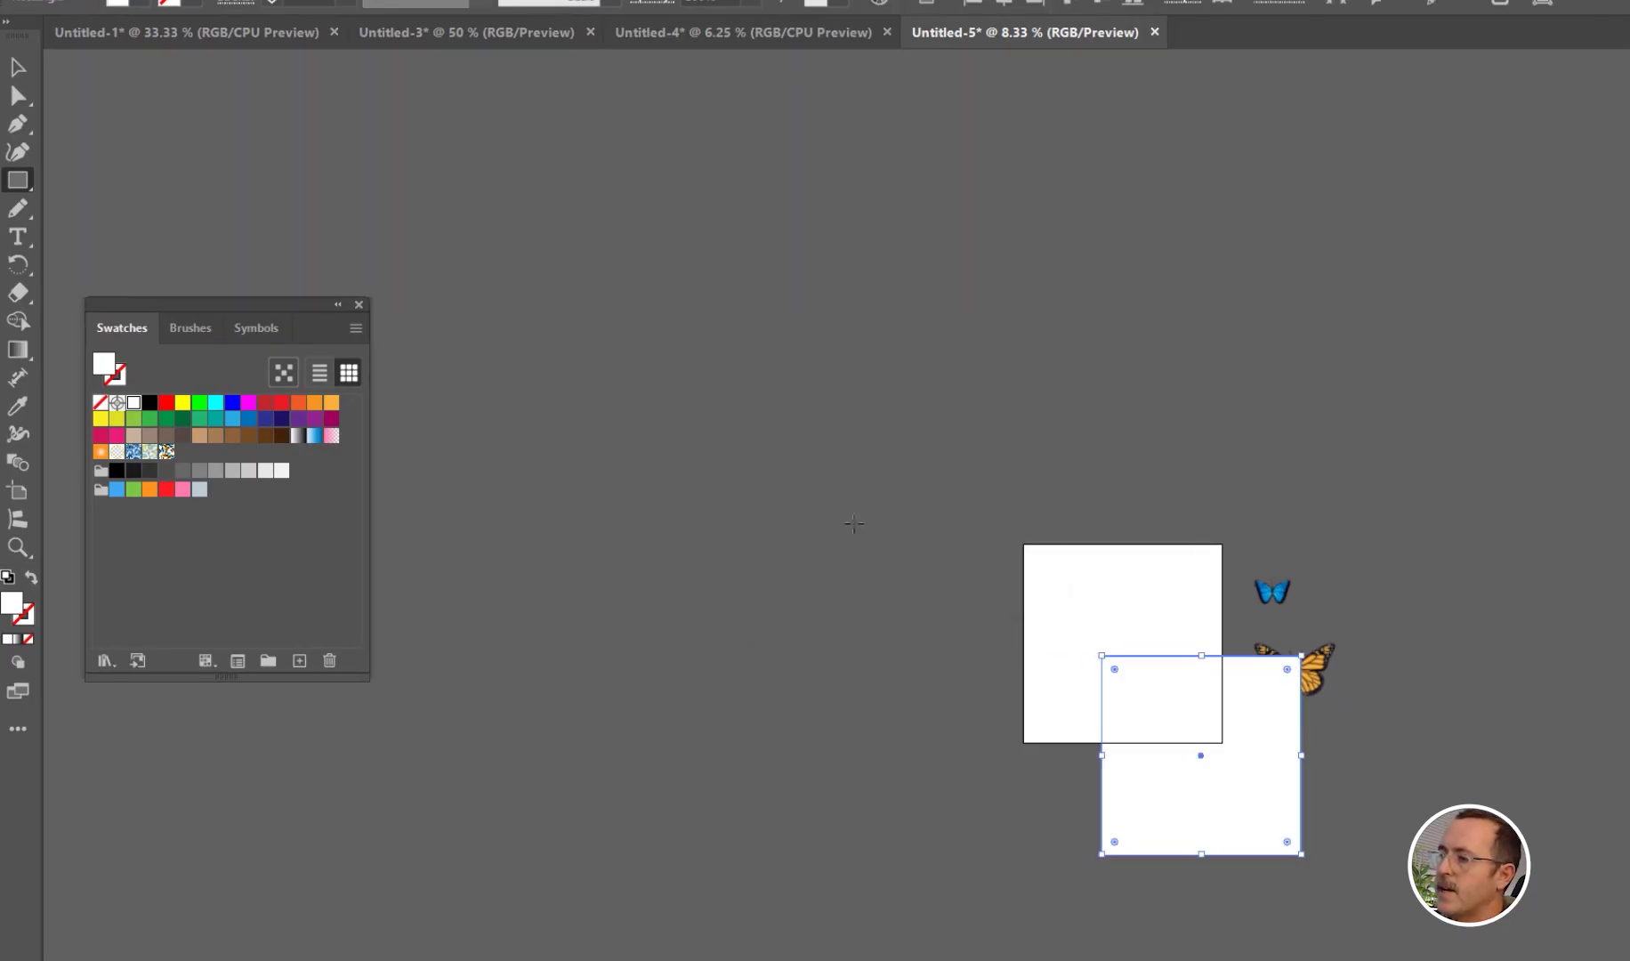
pyautogui.press('v')
pyautogui.moveTo(1162, 818); pyautogui.dragTo(978, 808)
pyautogui.scroll(4, 1095, 728)
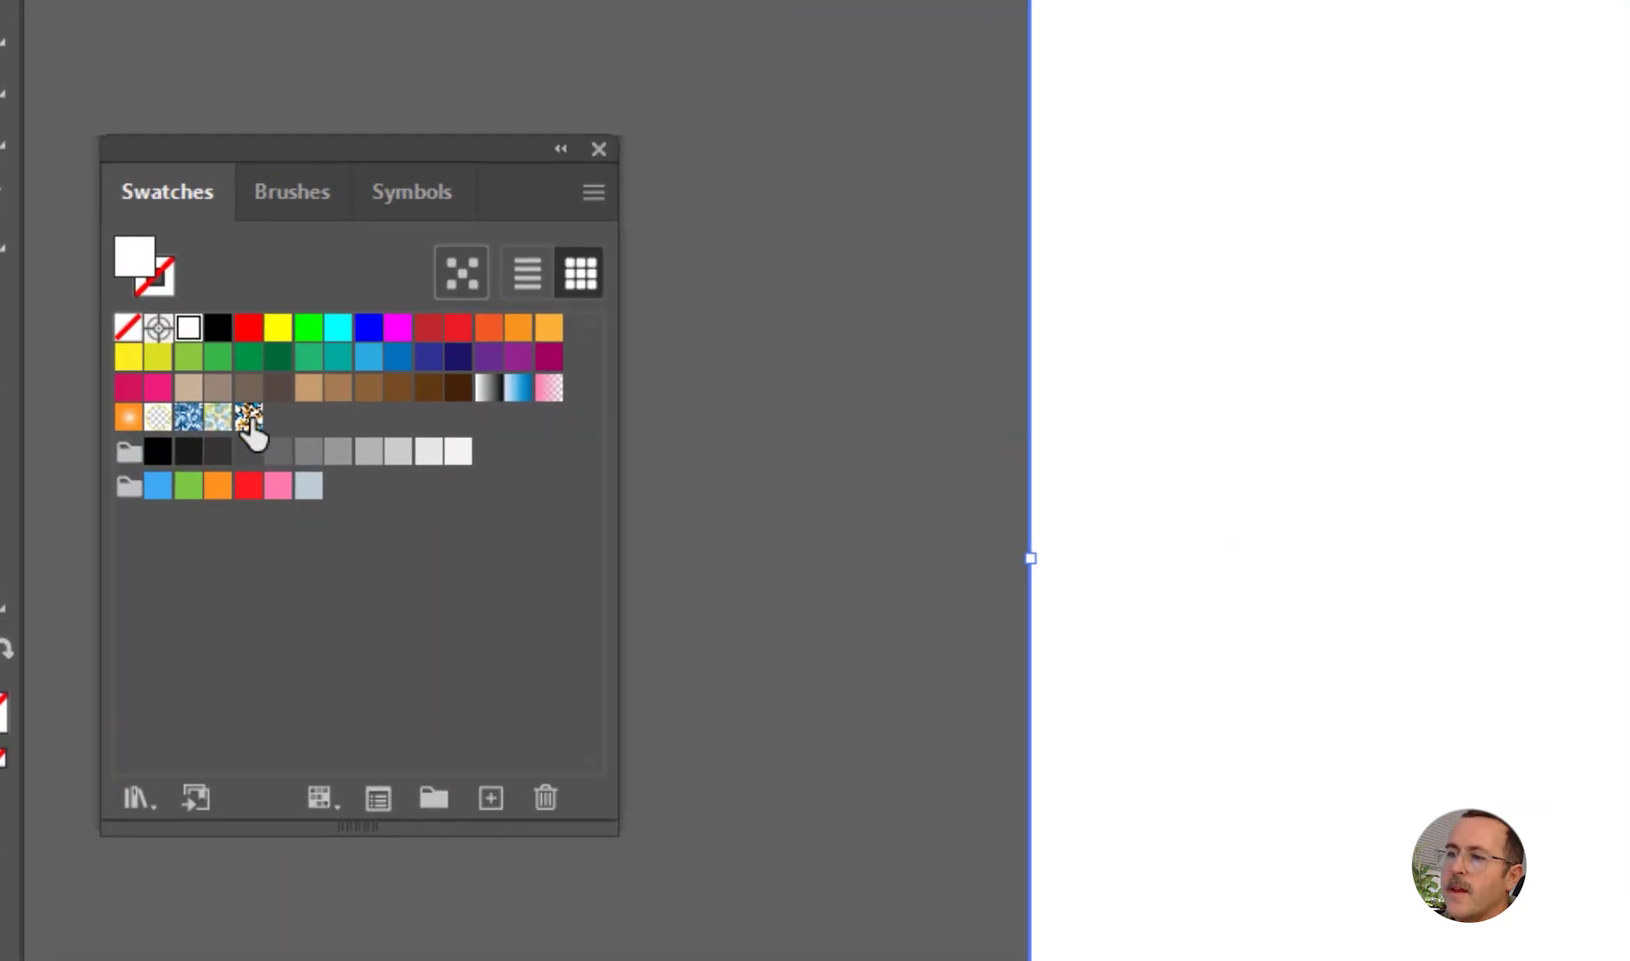
# - Apply the butterfly pattern swatch as the selected square's fill
pyautogui.click(249, 418)
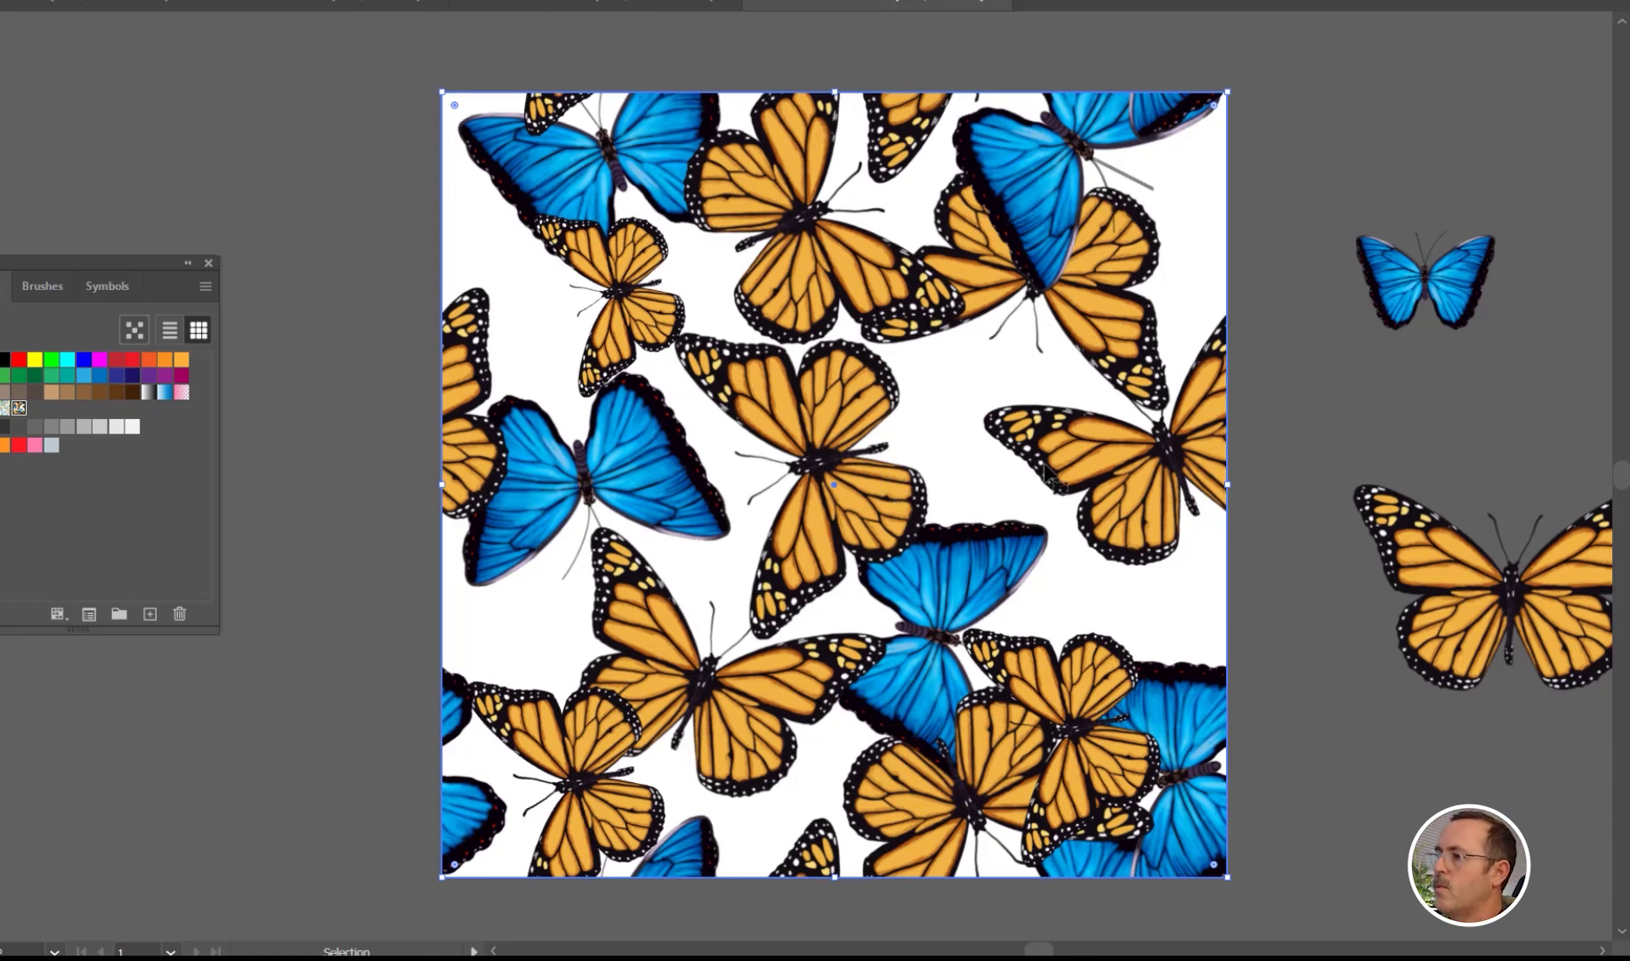
pyautogui.click(303, 1)
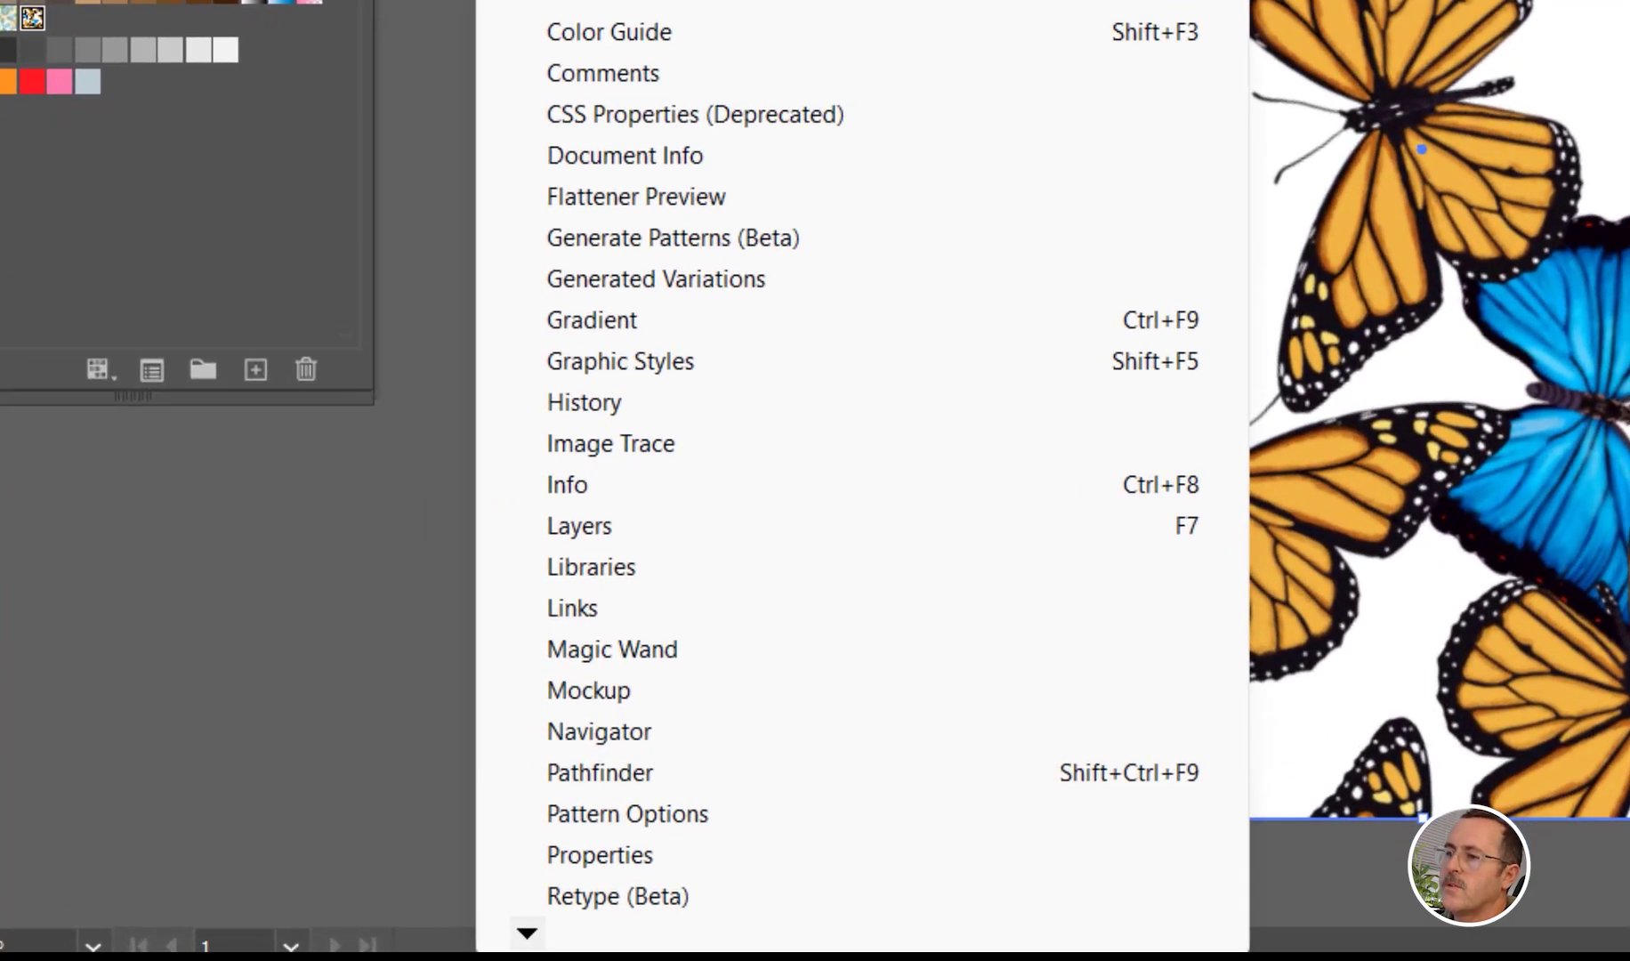
# - Duplicate Layer 1 as Layer 1 copy and target Layer 1's contents
pyautogui.click(618, 529)
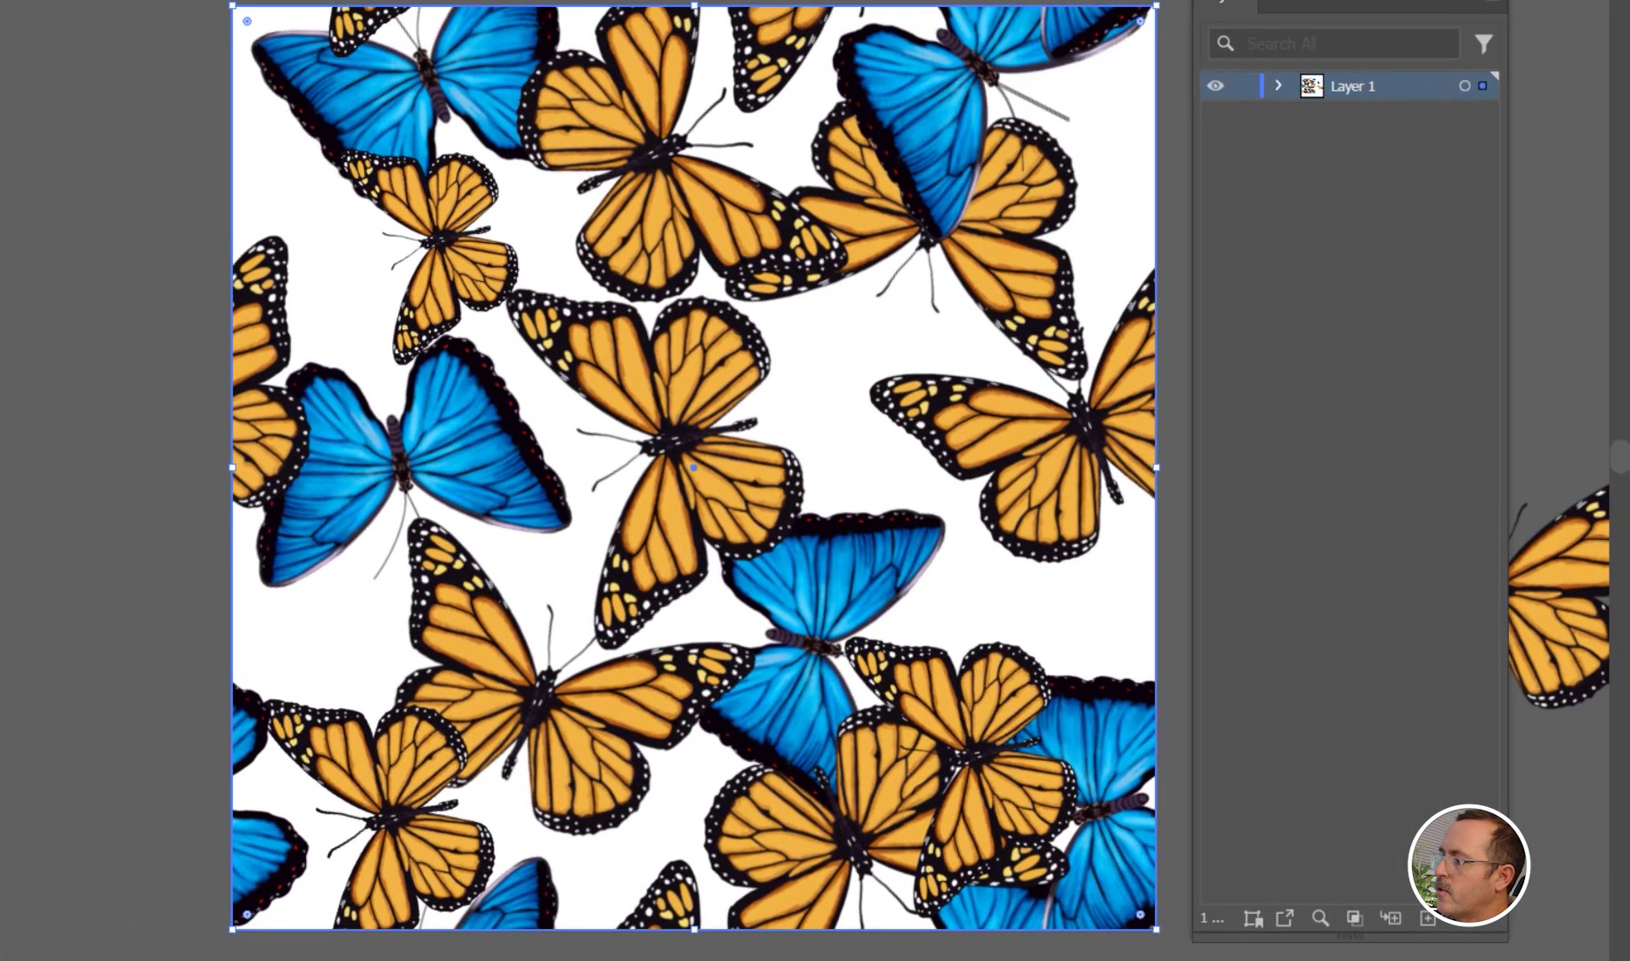
pyautogui.moveTo(1337, 108); pyautogui.dragTo(1425, 917)
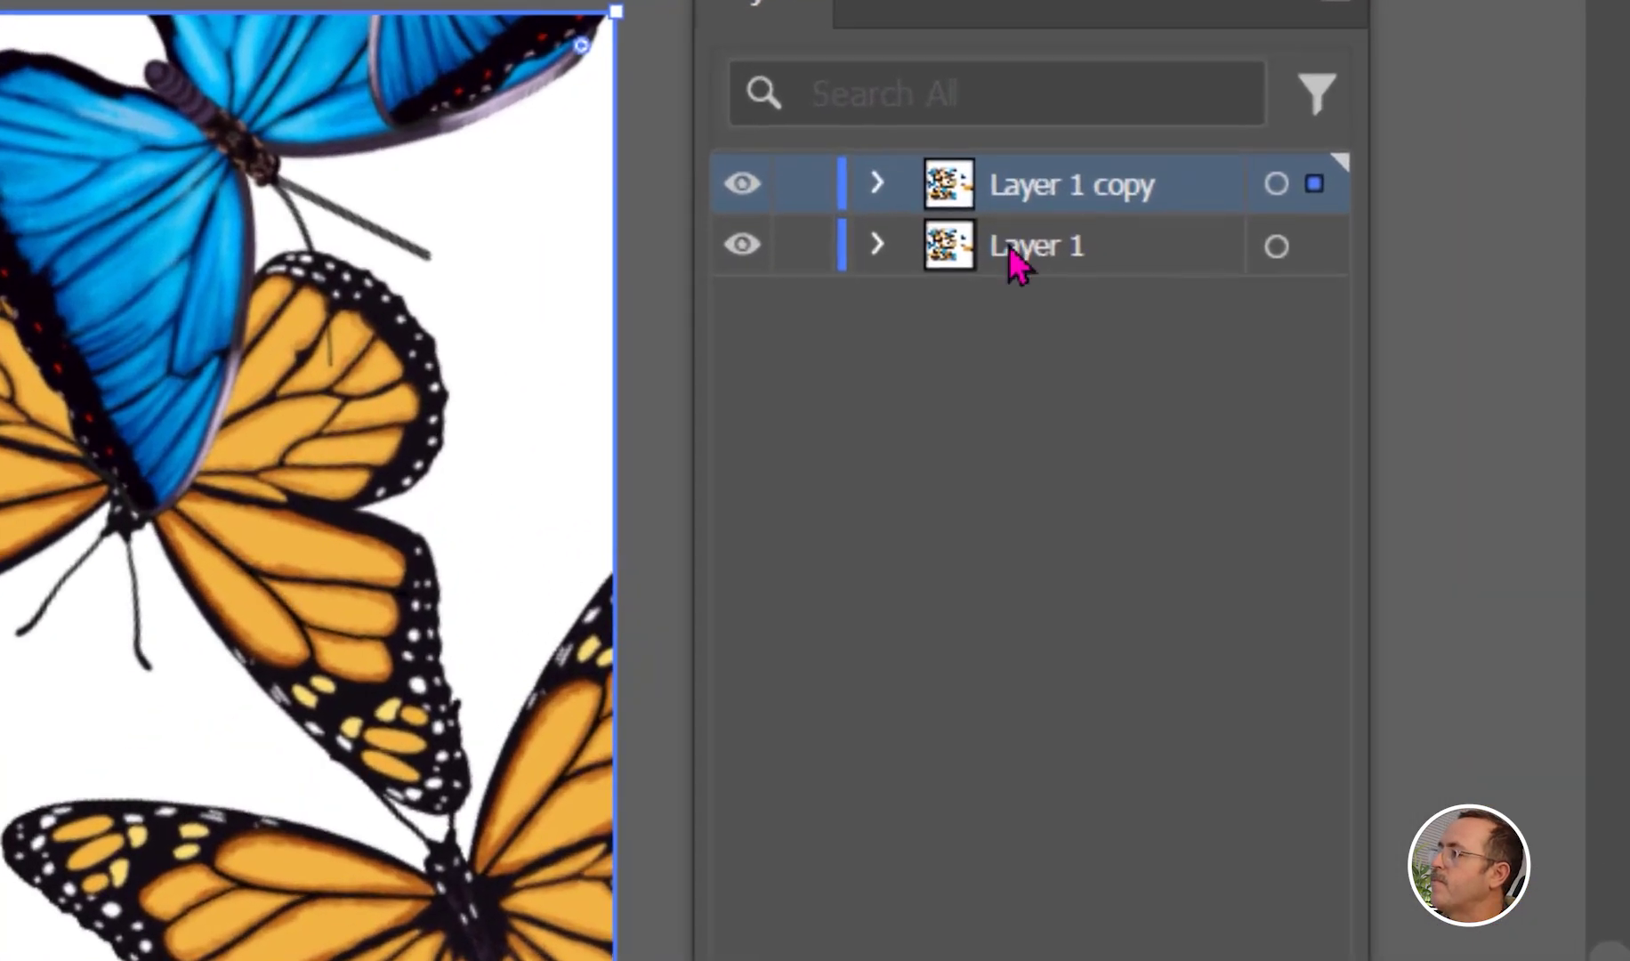
pyautogui.click(1316, 210)
pyautogui.click(1336, 204)
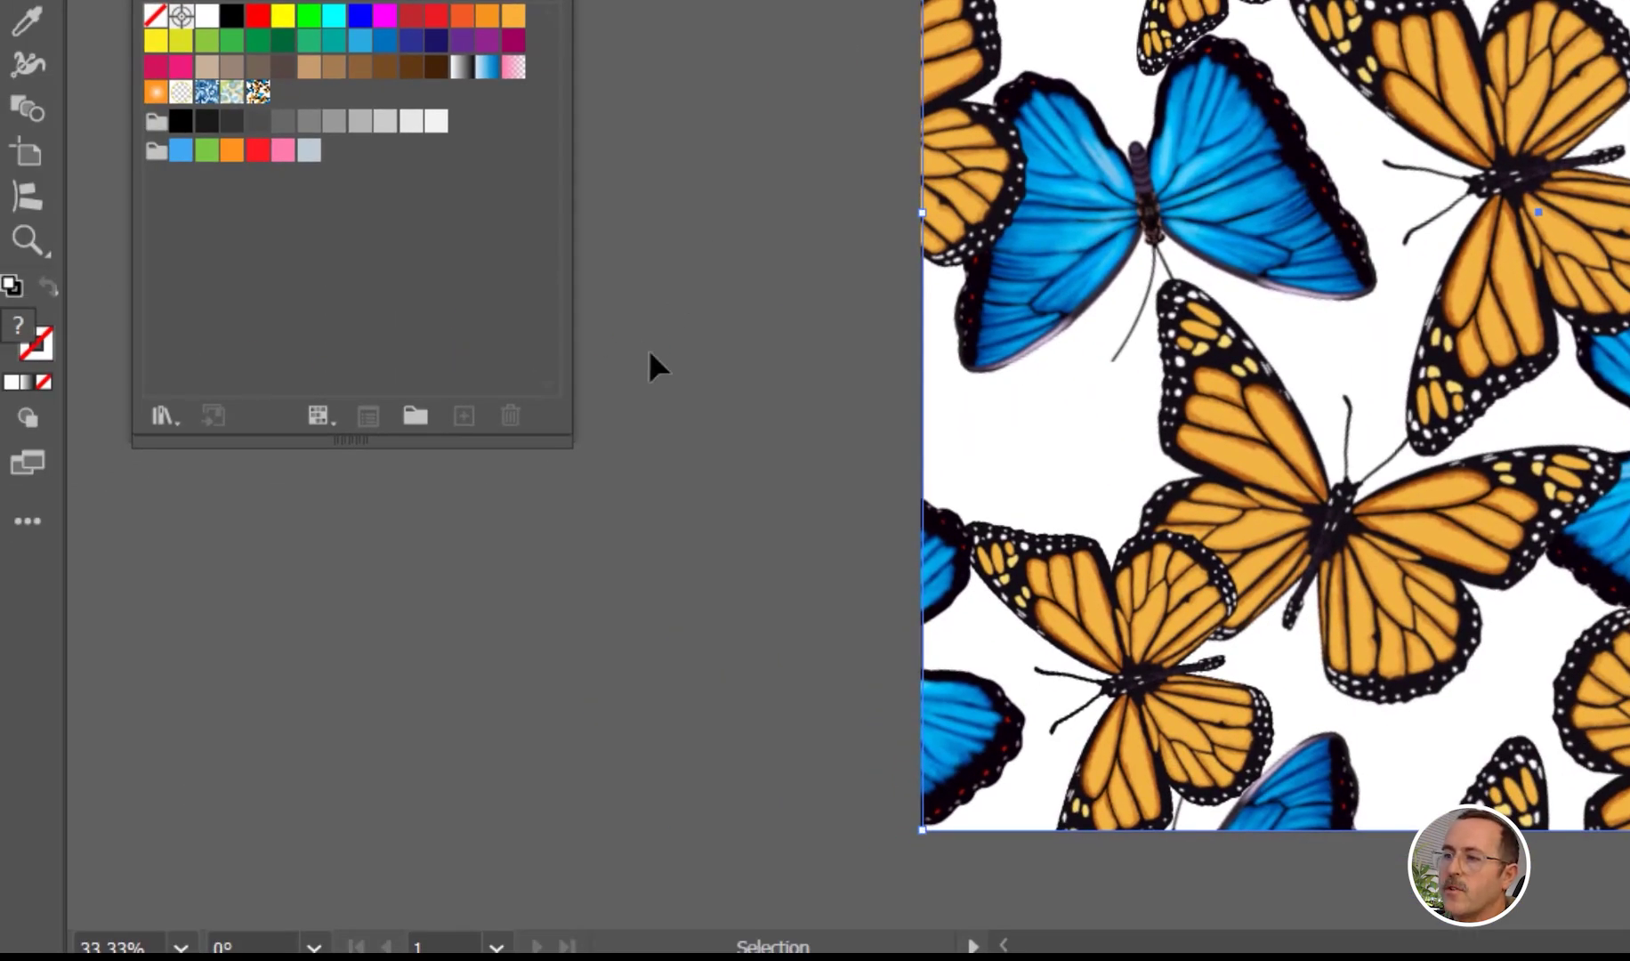
# - Fill the selected Layer 1 square with light blue 6EA1D3
pyautogui.doubleClick(20, 331)
pyautogui.write('494949')
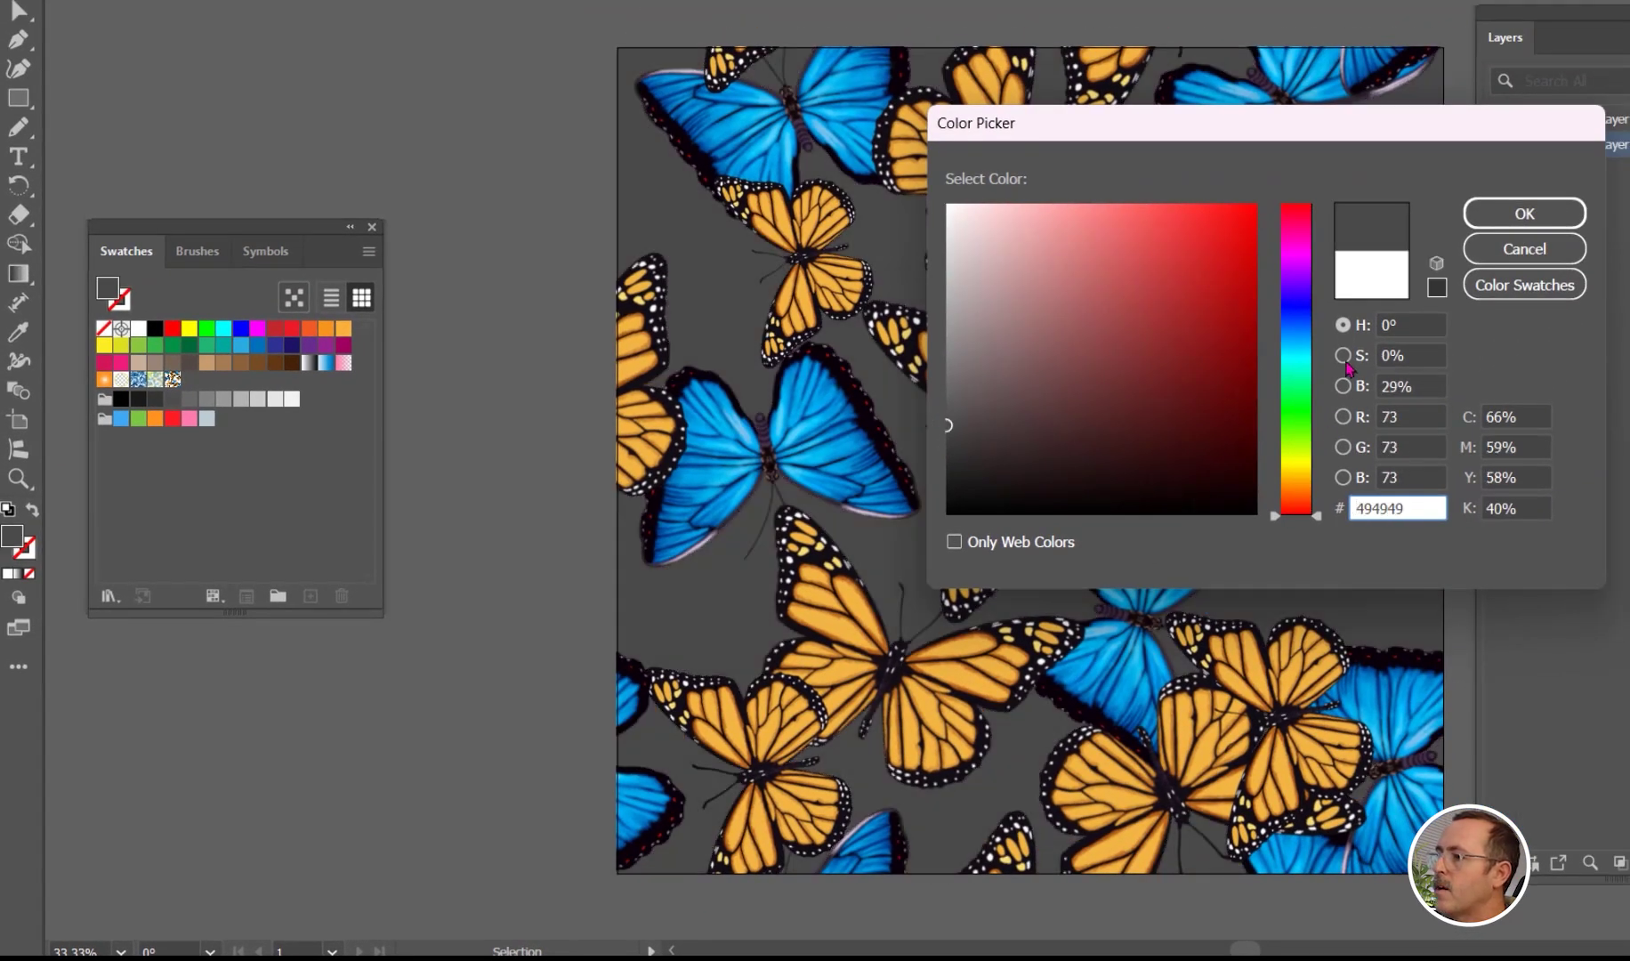
pyautogui.click(1305, 336)
pyautogui.moveTo(1102, 296)
pyautogui.mouseDown()
pyautogui.moveTo(1095, 254)
pyautogui.moveTo(1081, 278)
pyautogui.mouseUp()
pyautogui.click(1526, 218)
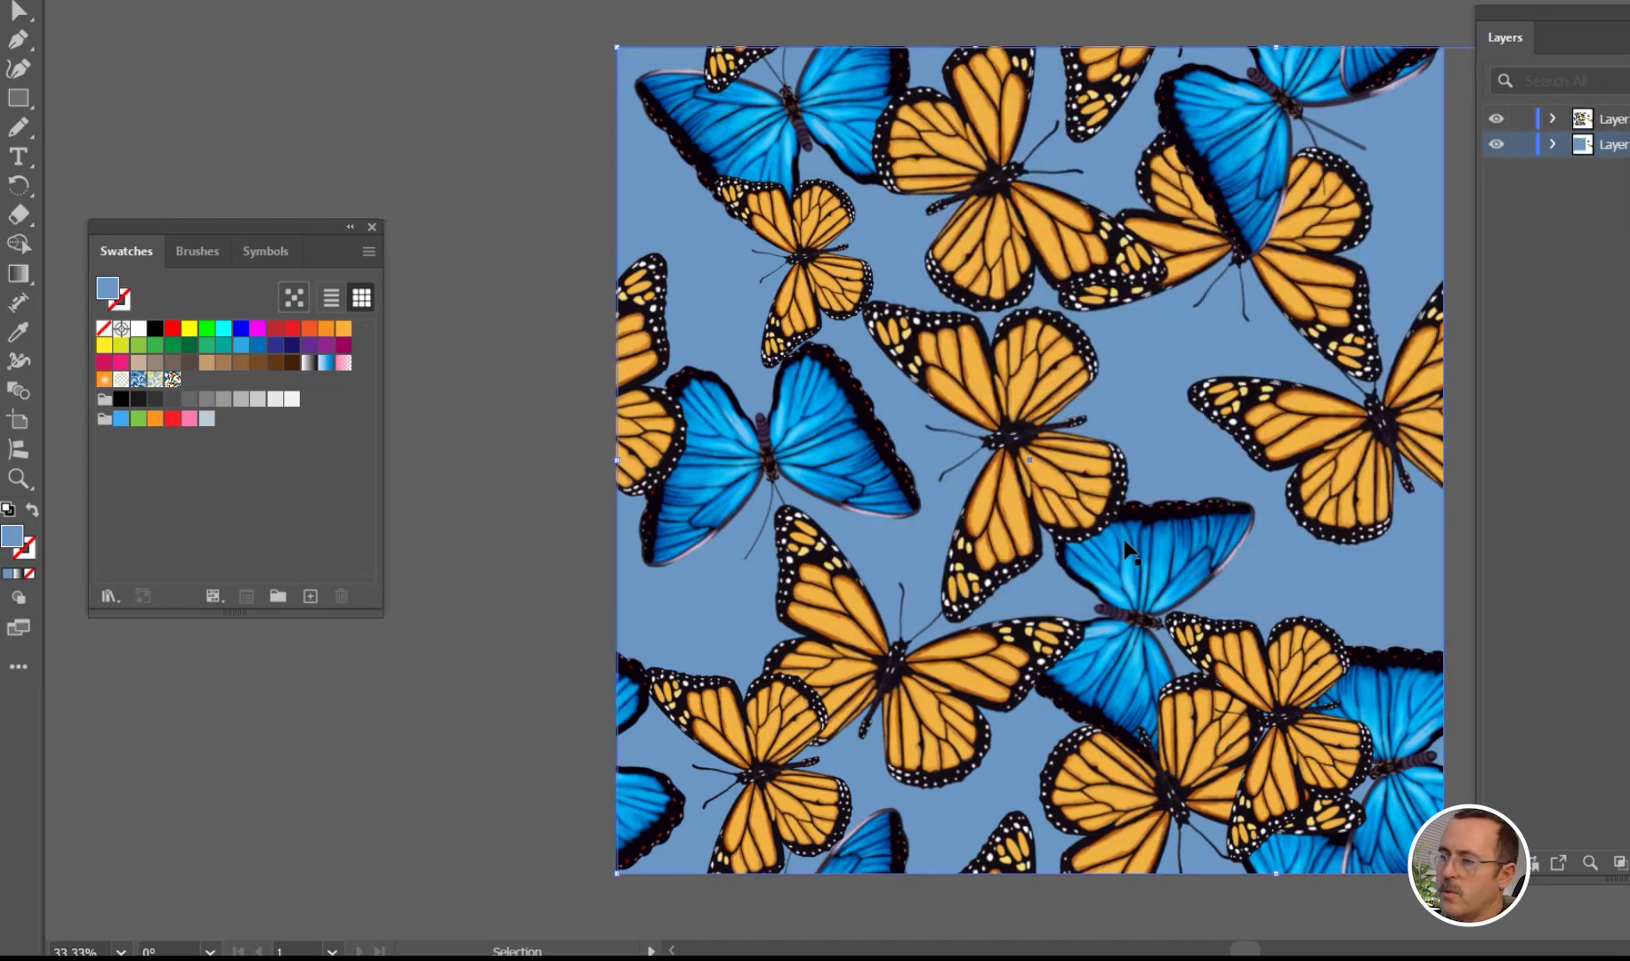
# - Delete the loose blue and monarch butterflies sitting beside the artboard
pyautogui.moveTo(1134, 555); pyautogui.dragTo(993, 527)
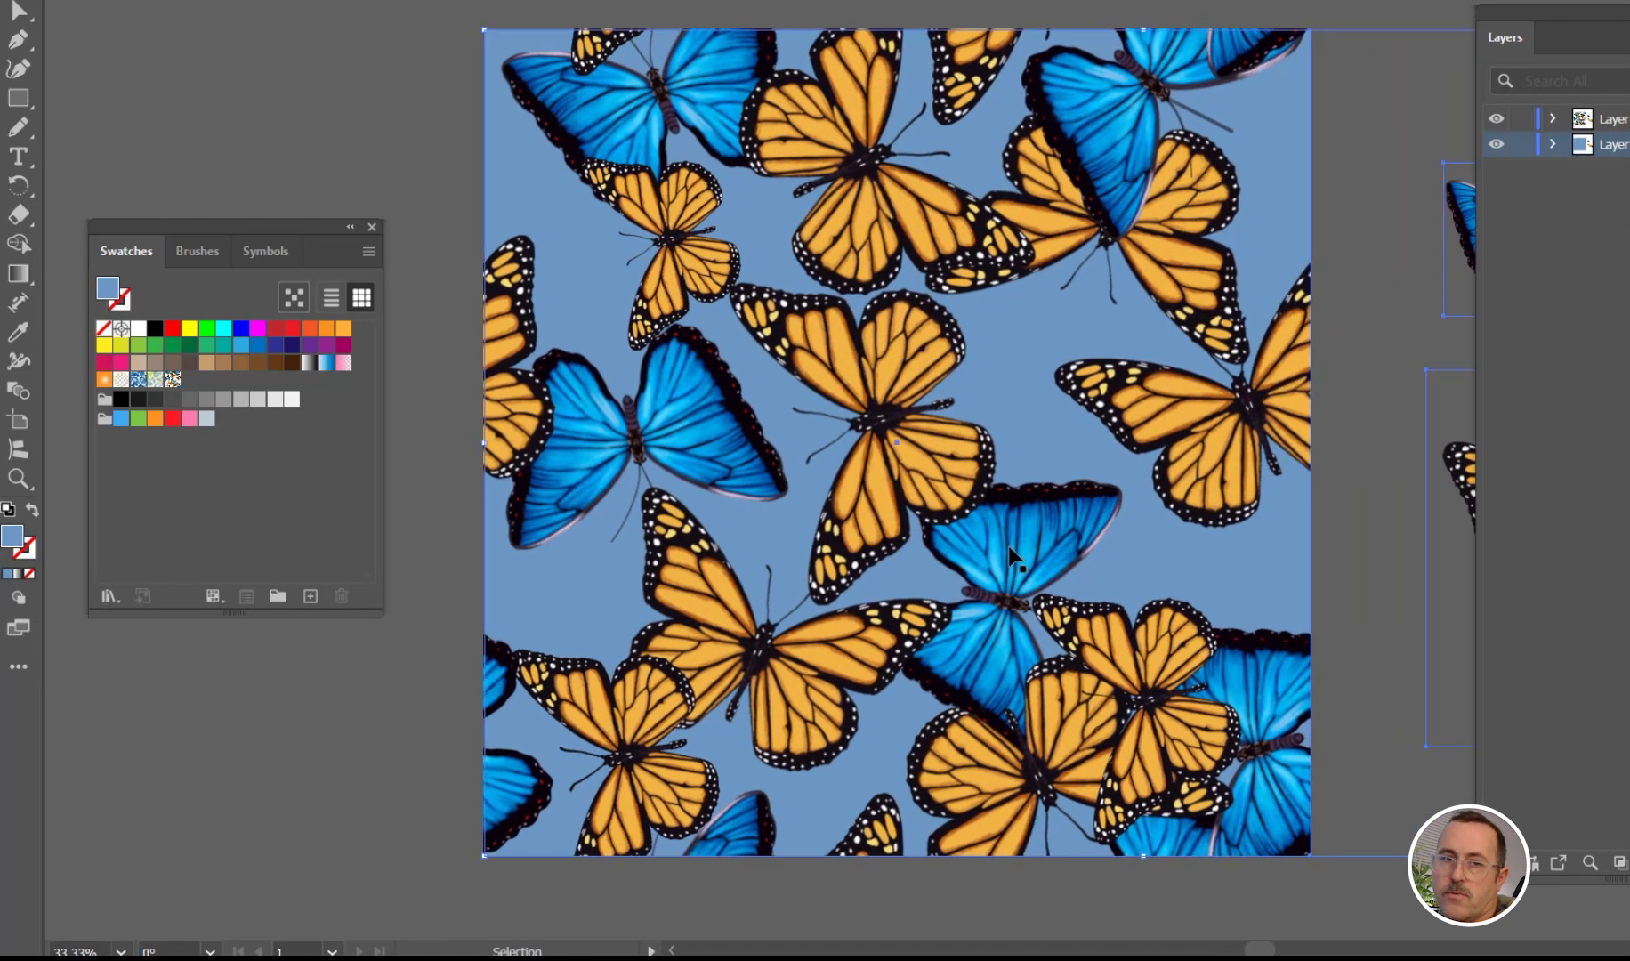
pyautogui.click(562, 587)
pyautogui.click(1553, 153)
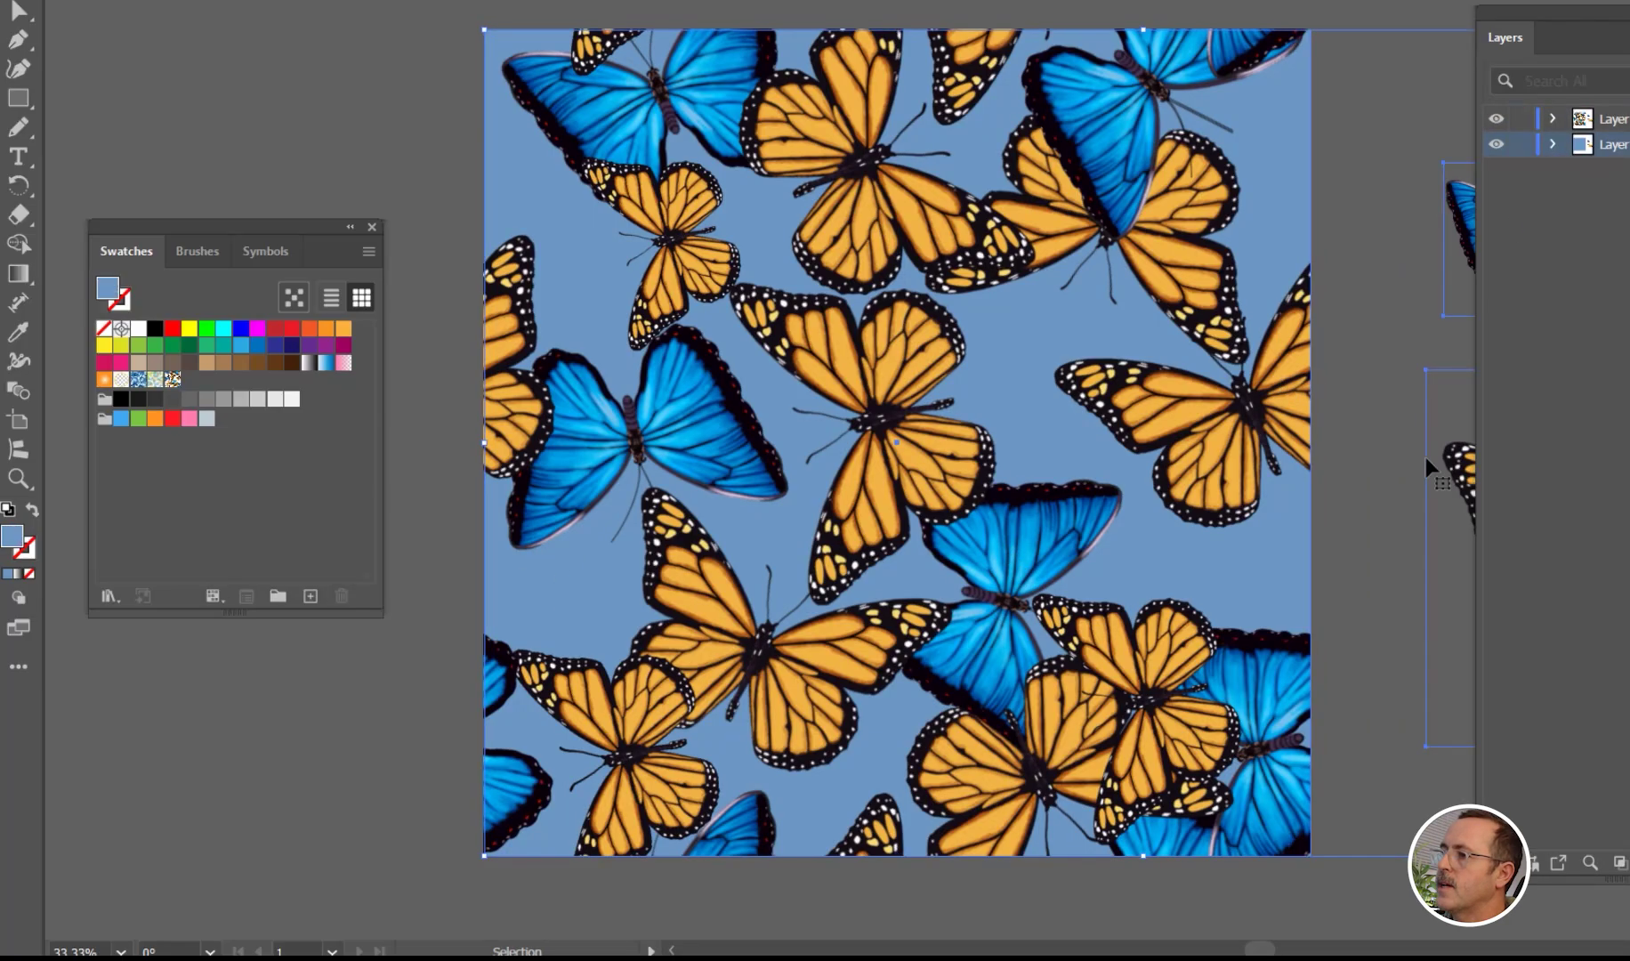
pyautogui.moveTo(1395, 329); pyautogui.dragTo(1211, 336)
pyautogui.moveTo(1378, 295); pyautogui.dragTo(1436, 338)
pyautogui.press('Escape')
pyautogui.click(1358, 571)
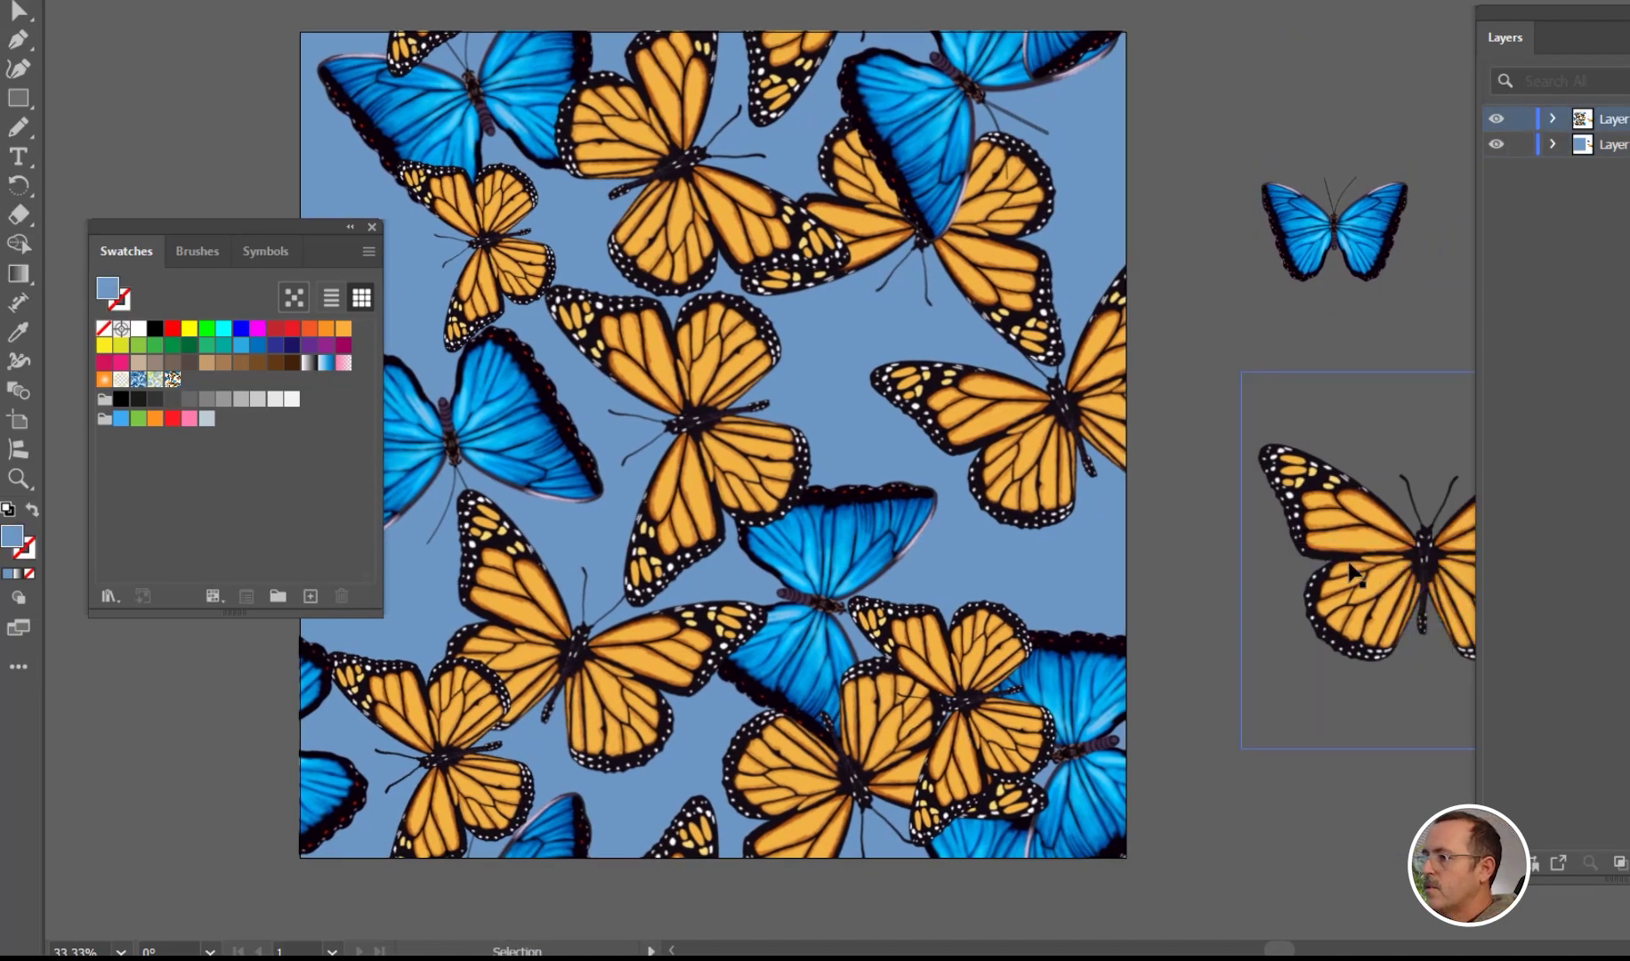
pyautogui.click(1375, 282)
pyautogui.click(1347, 260)
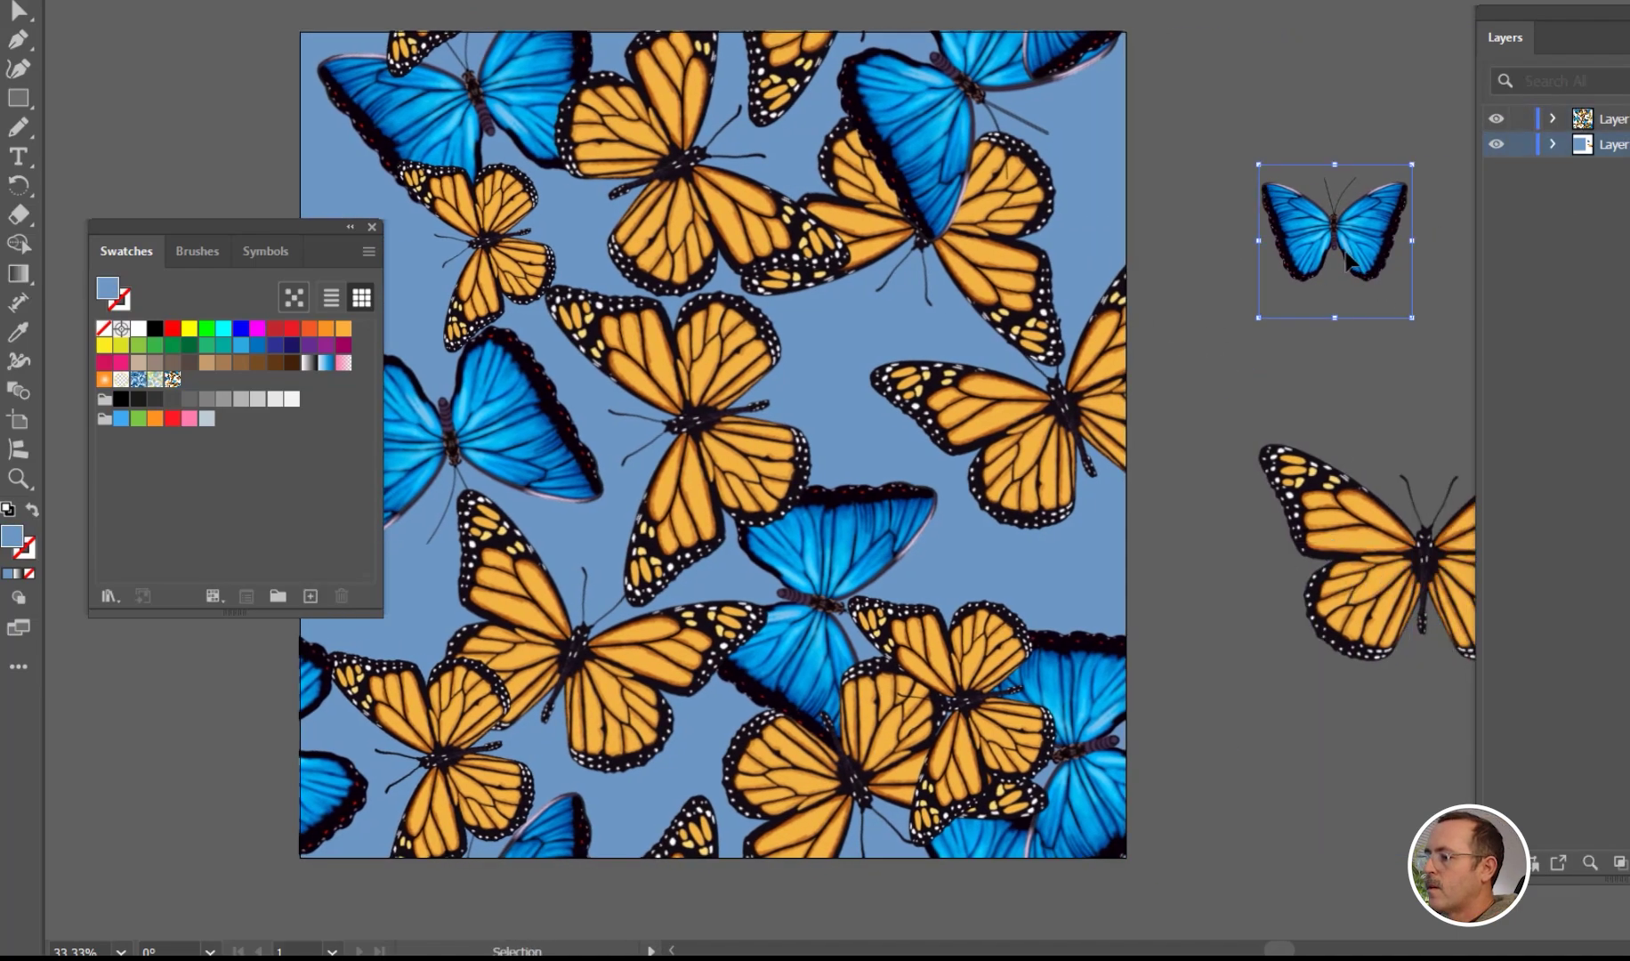
pyautogui.press('Delete')
pyautogui.click(1369, 539)
pyautogui.press('Delete')
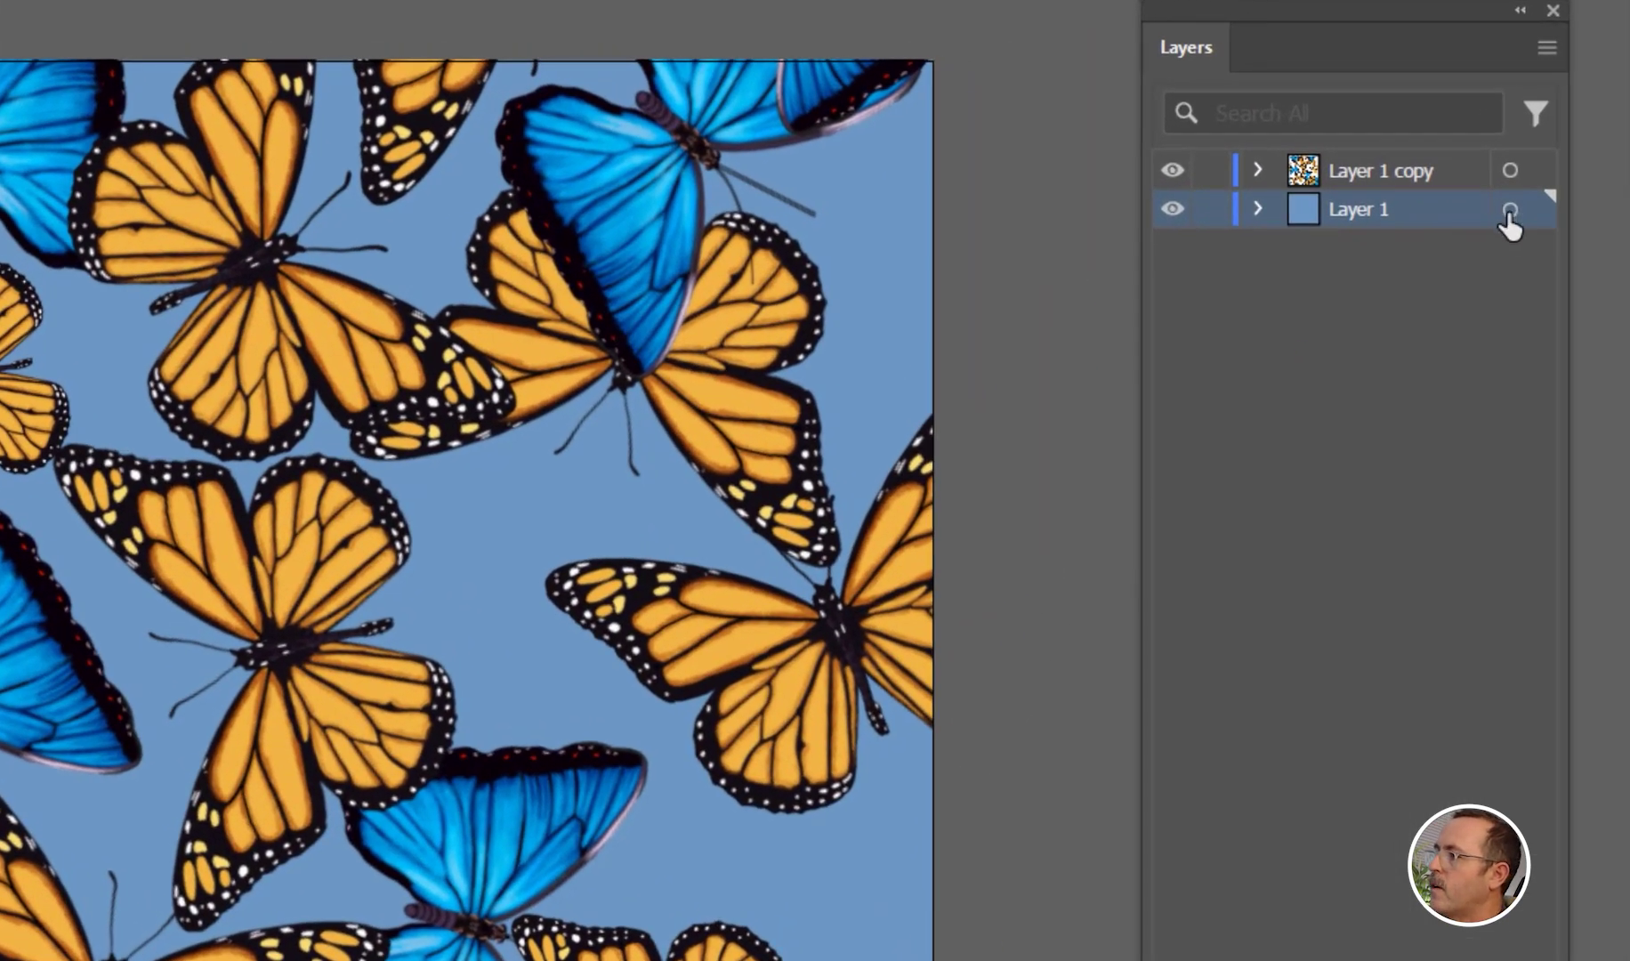
# - Open Generate Patterns (Beta) for the background square with prompt 'paint splotches non-directional tossed pattern'
pyautogui.click(1508, 211)
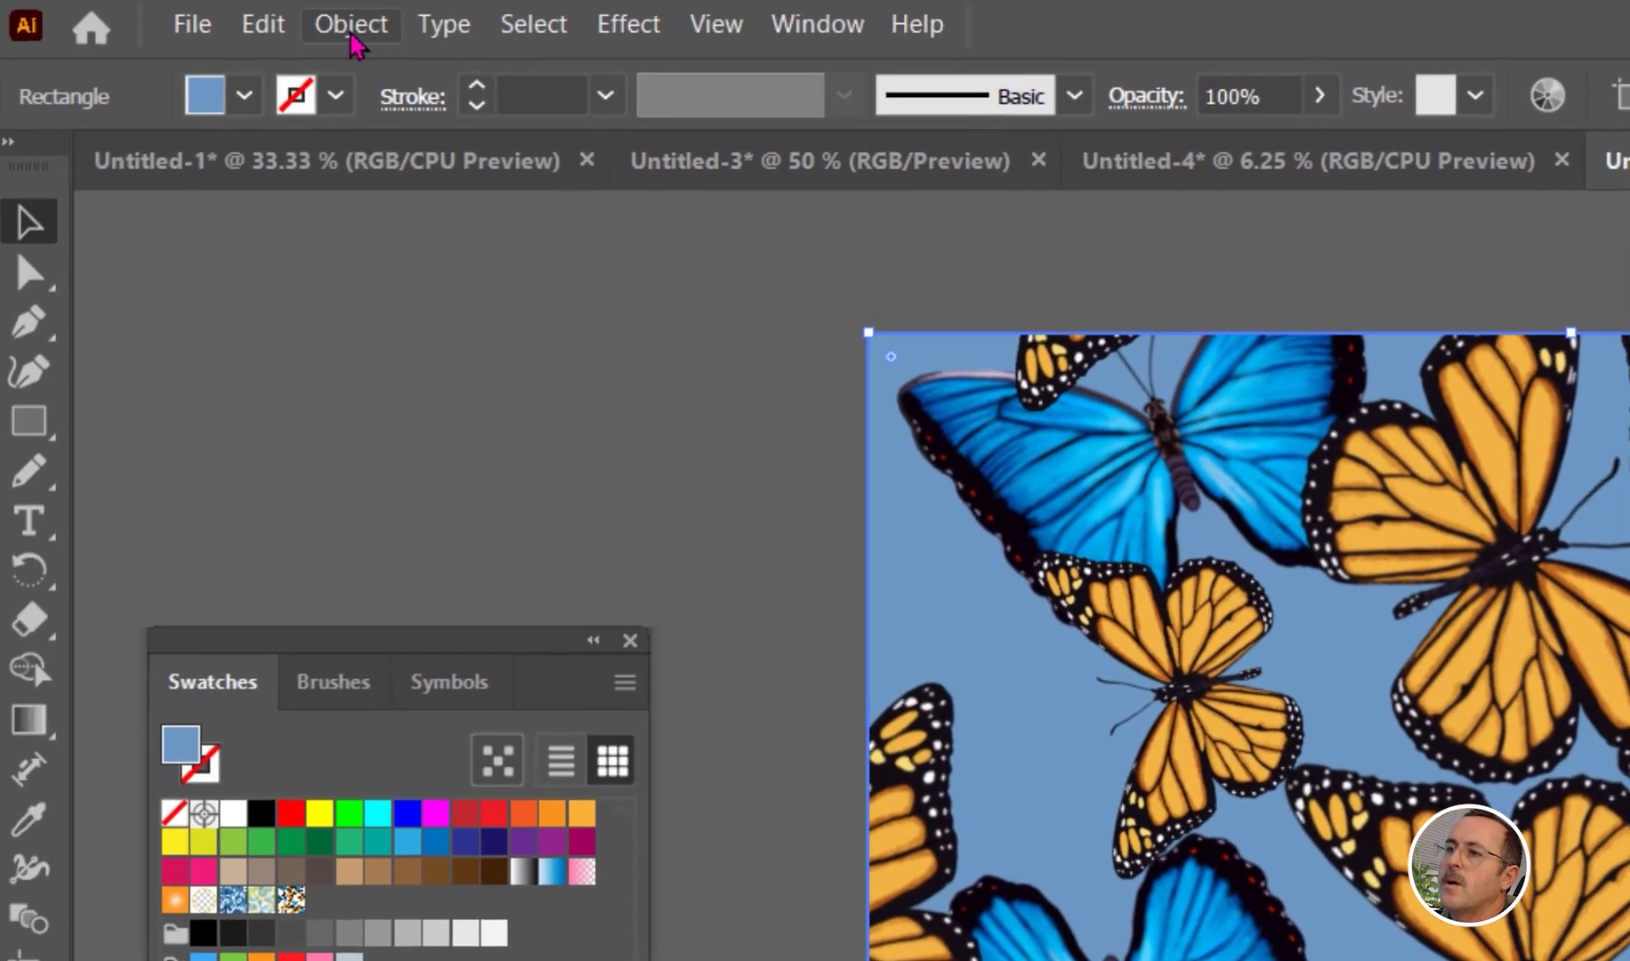
pyautogui.click(351, 24)
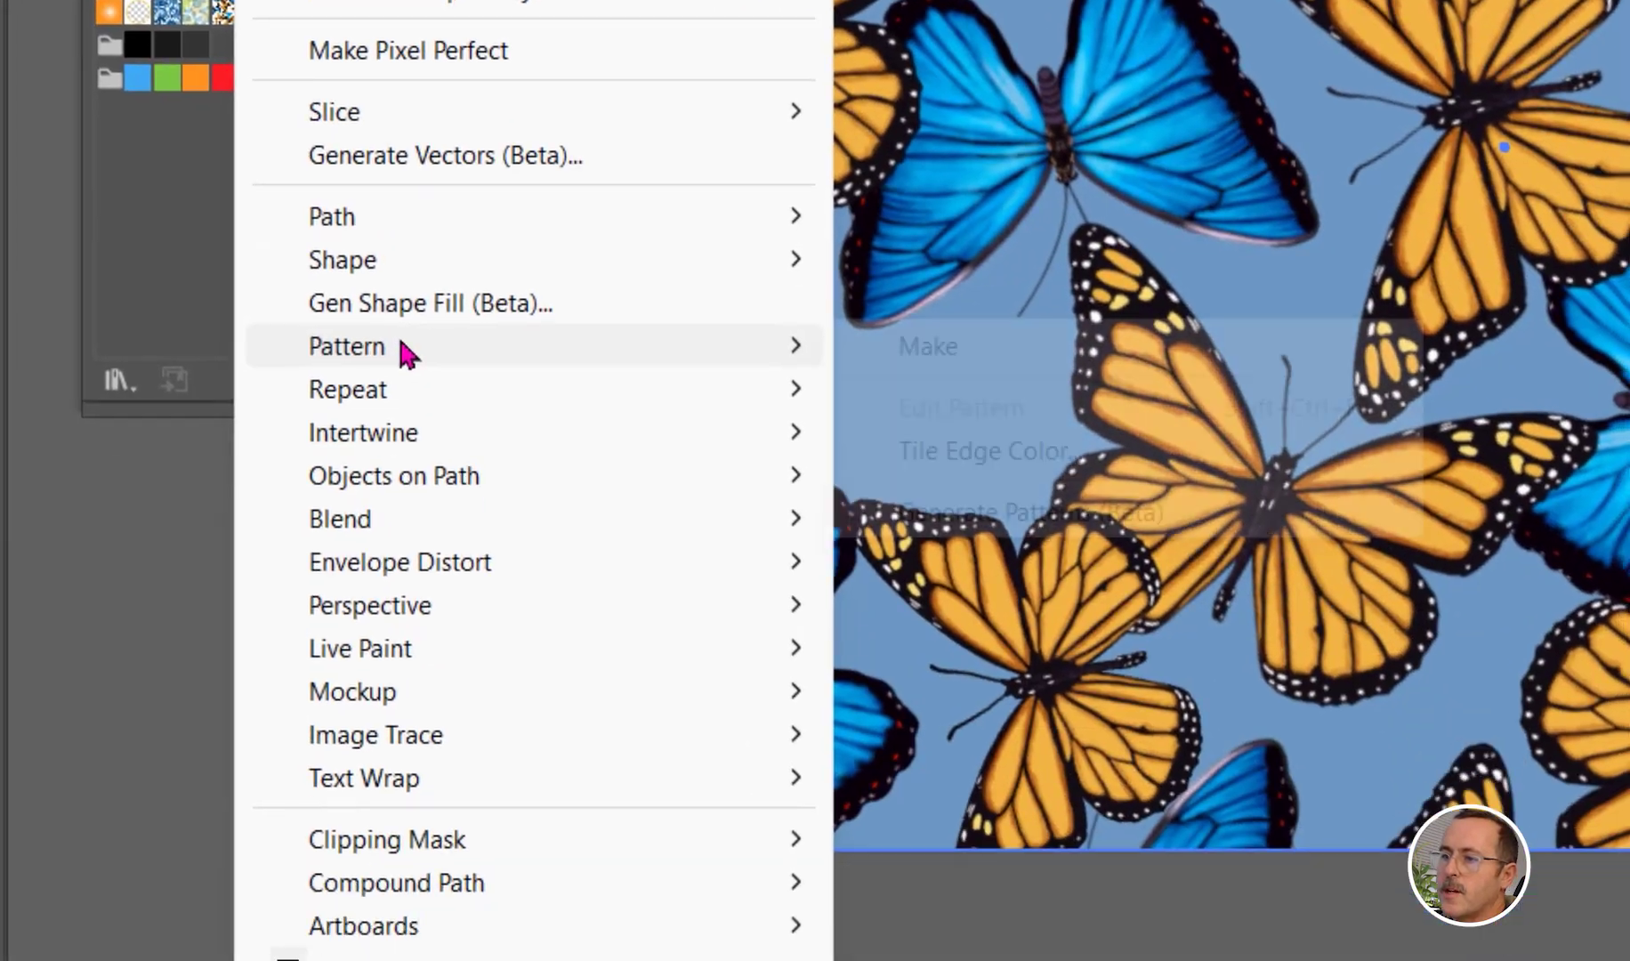
pyautogui.moveTo(463, 960)
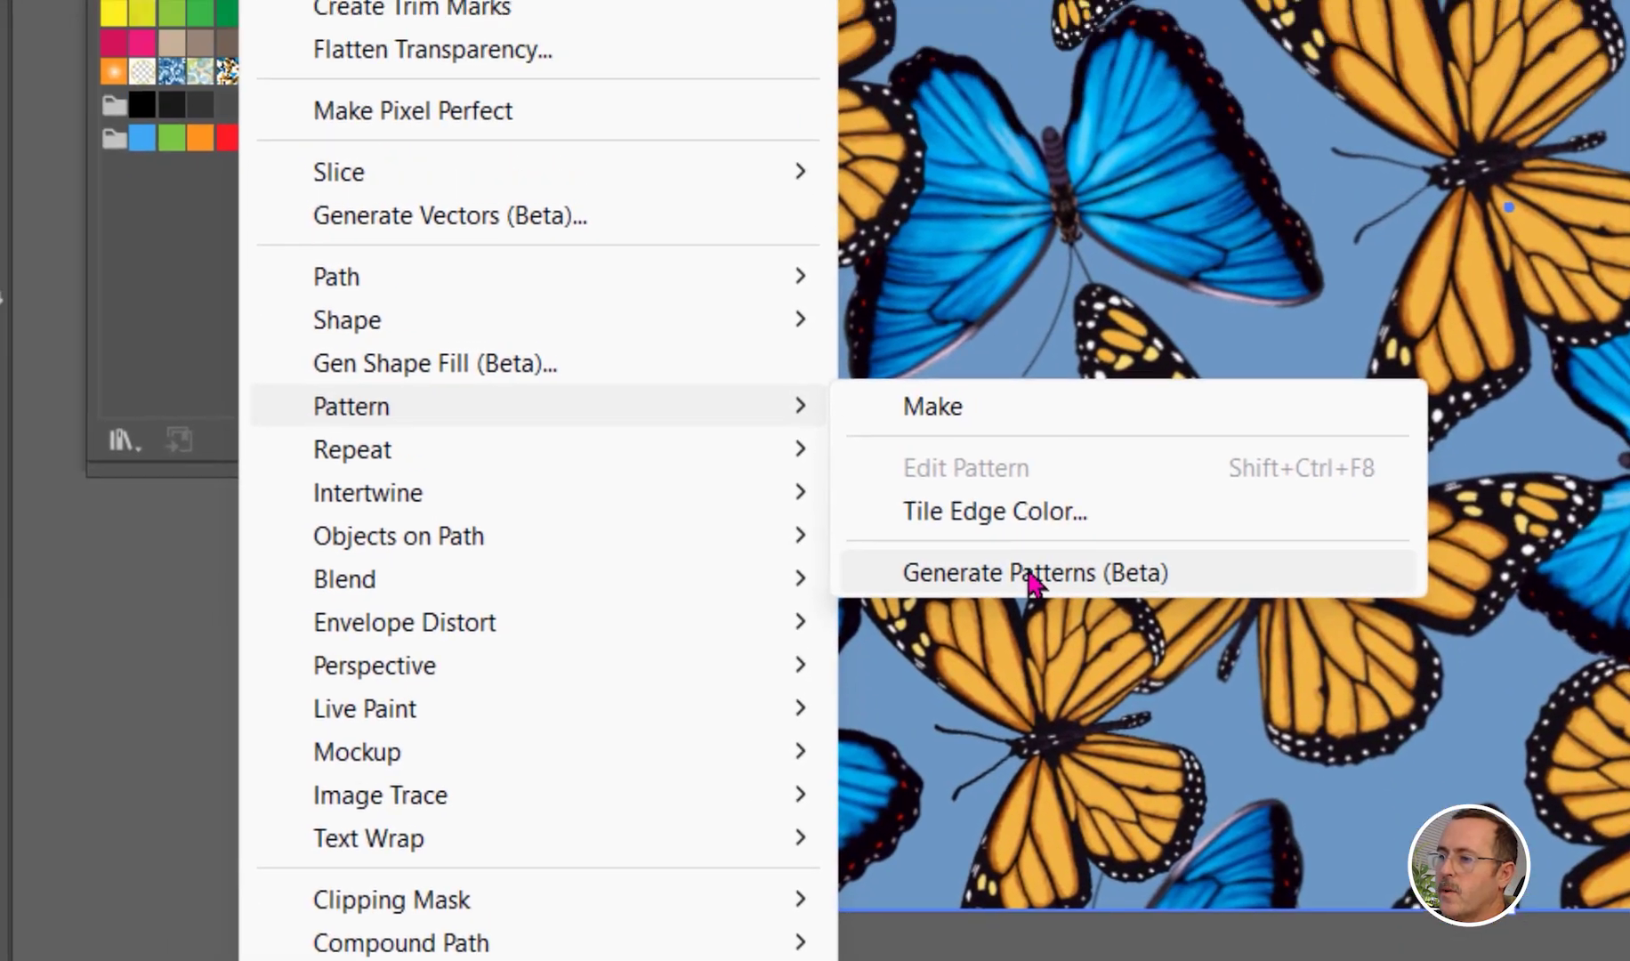
pyautogui.click(1030, 575)
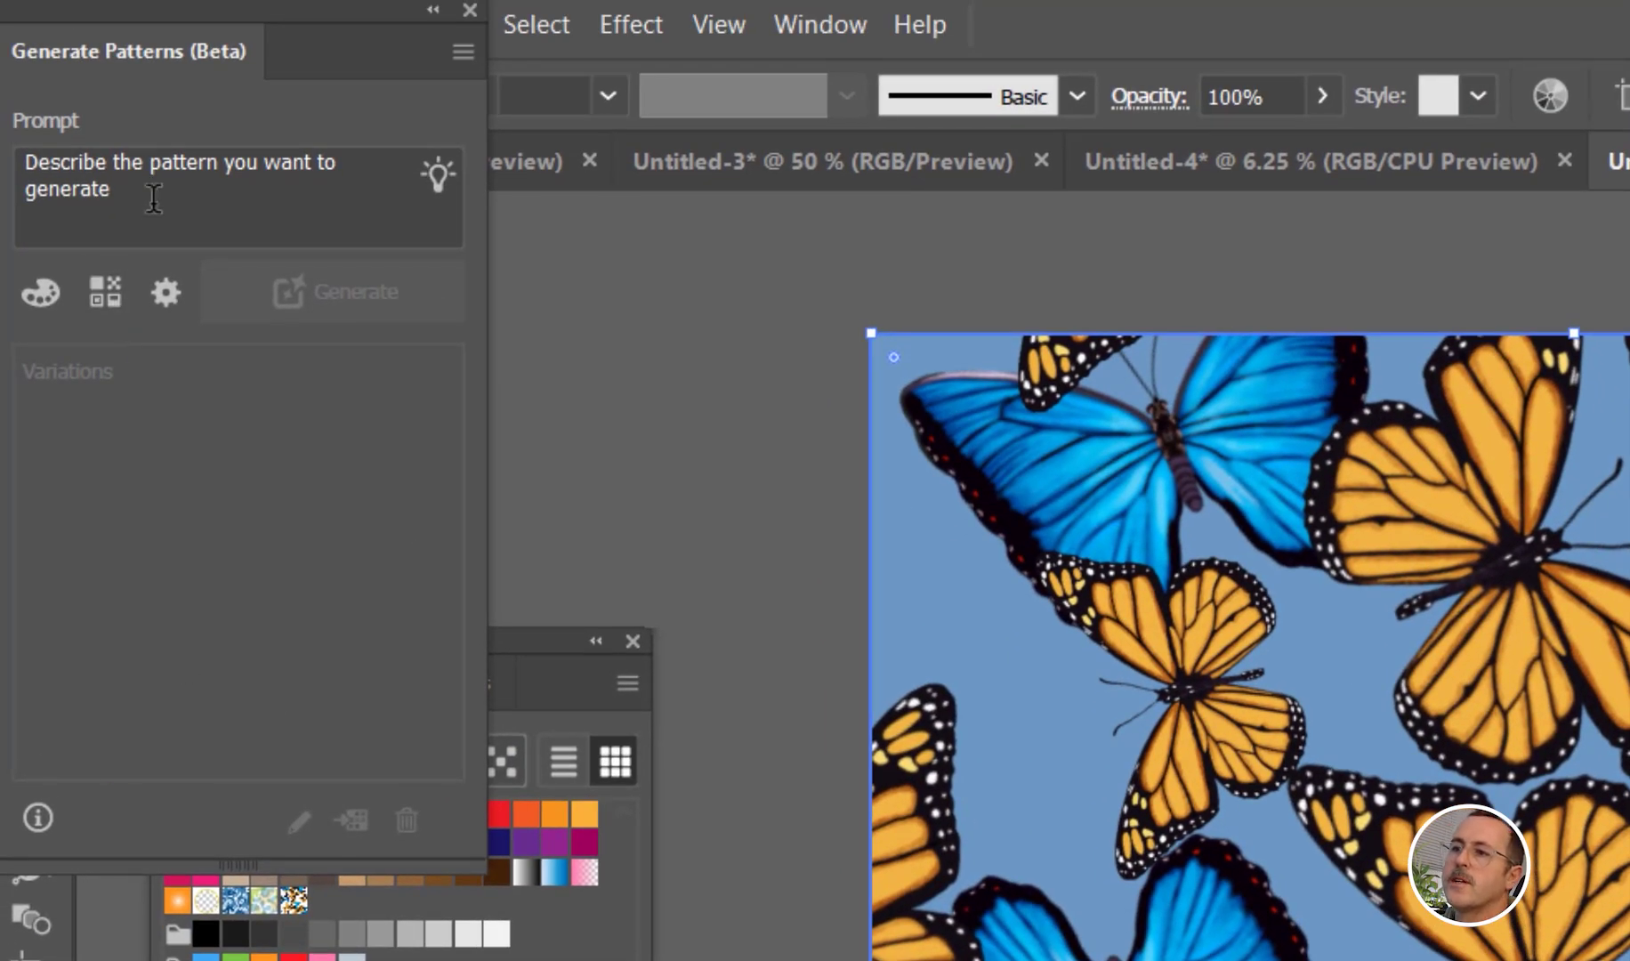
pyautogui.click(154, 197)
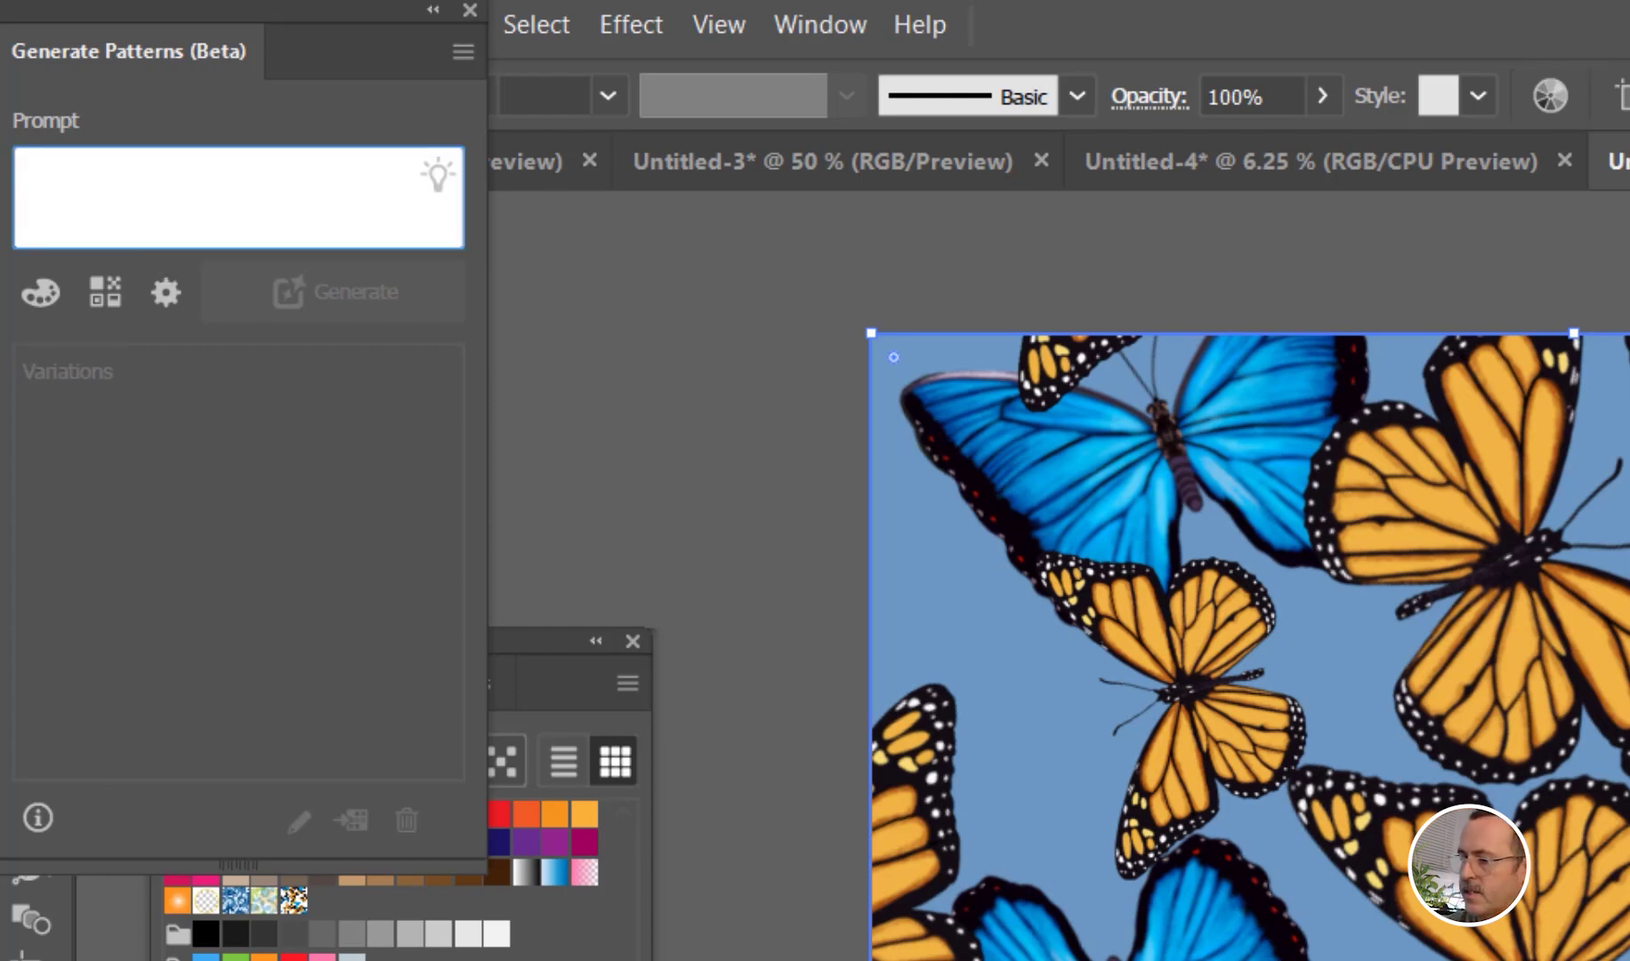
pyautogui.write('pa')
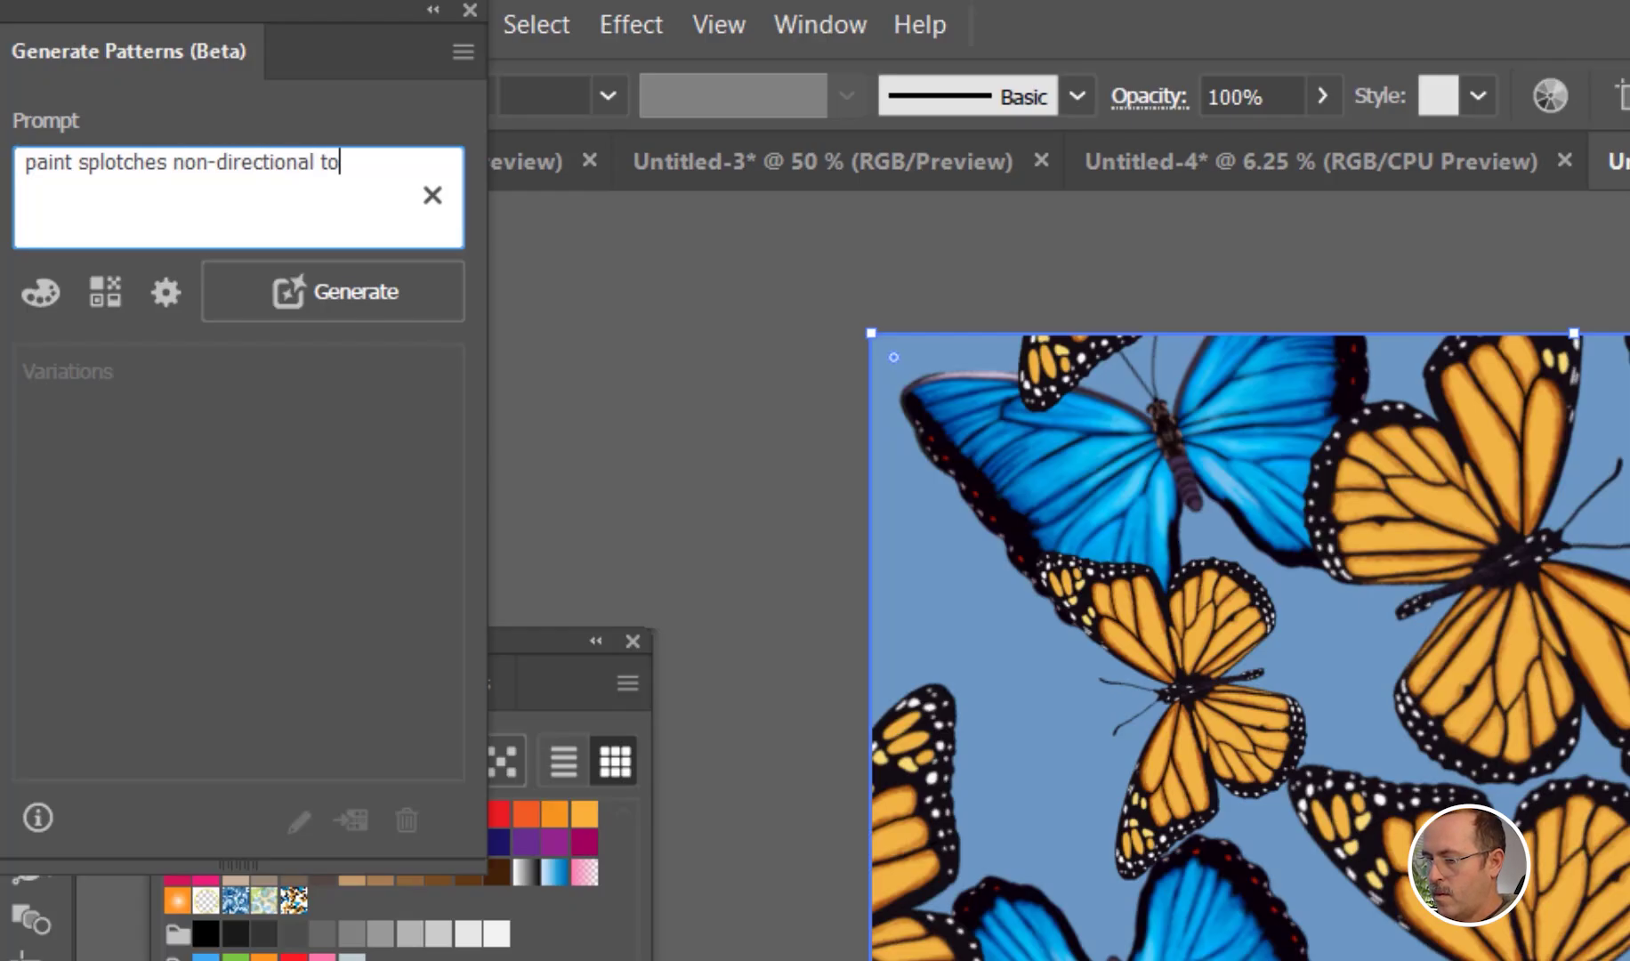
pyautogui.write('ssed pattern')
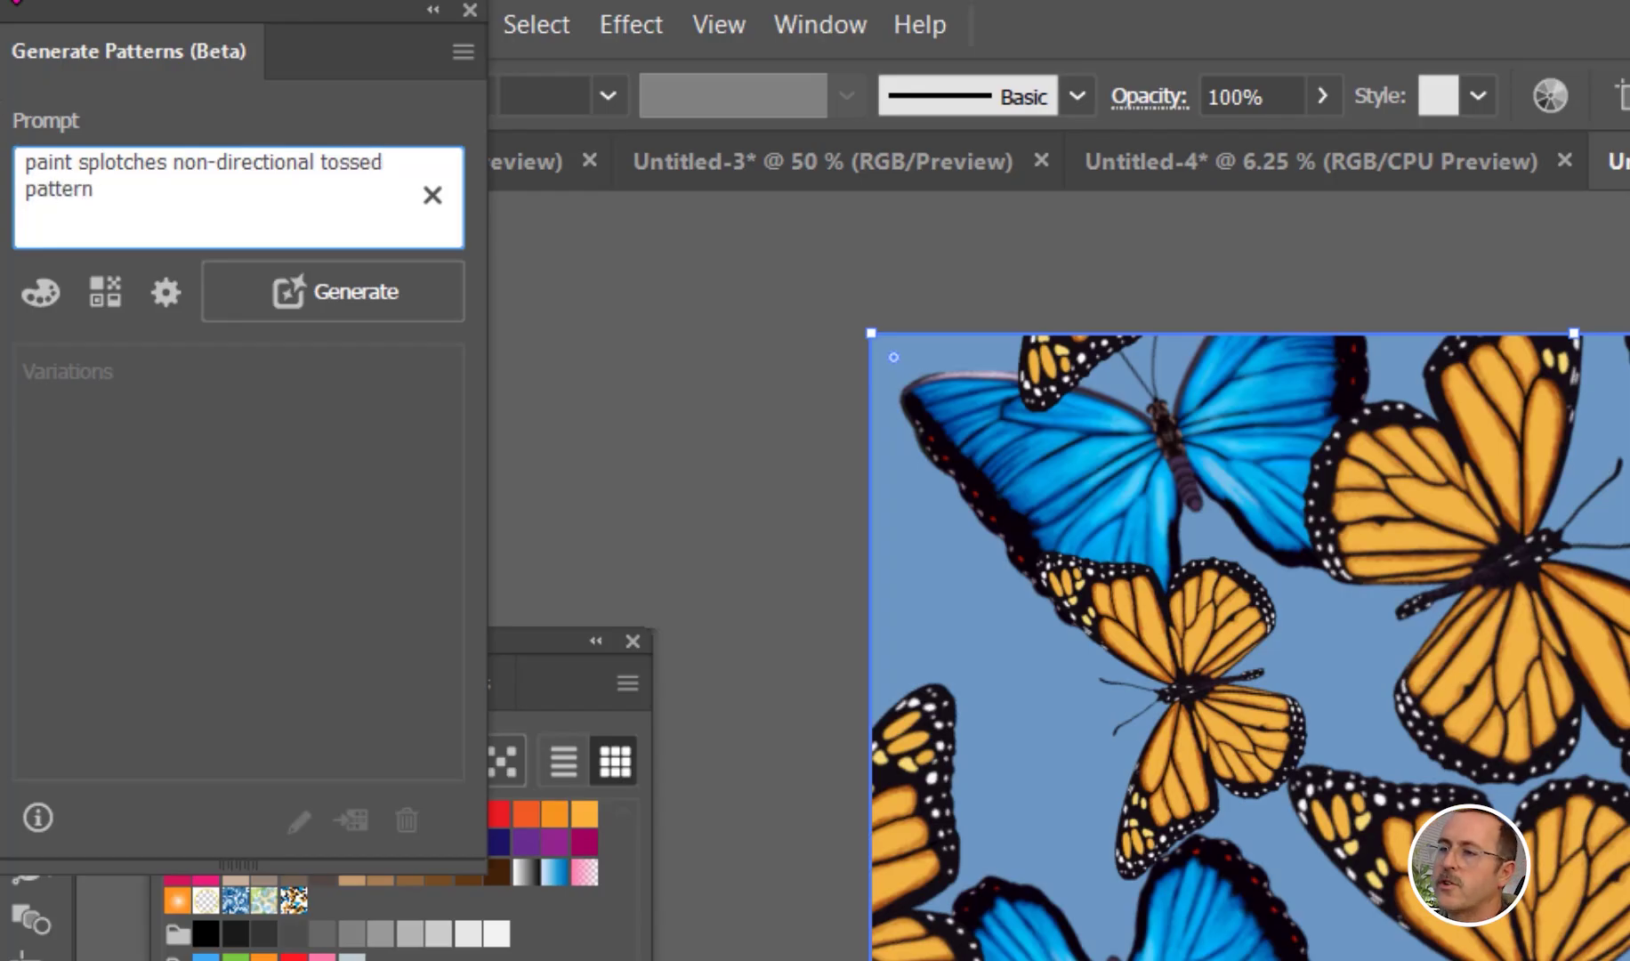
# - Set the pattern colours to blue with the Cool tone preset
pyautogui.click(41, 294)
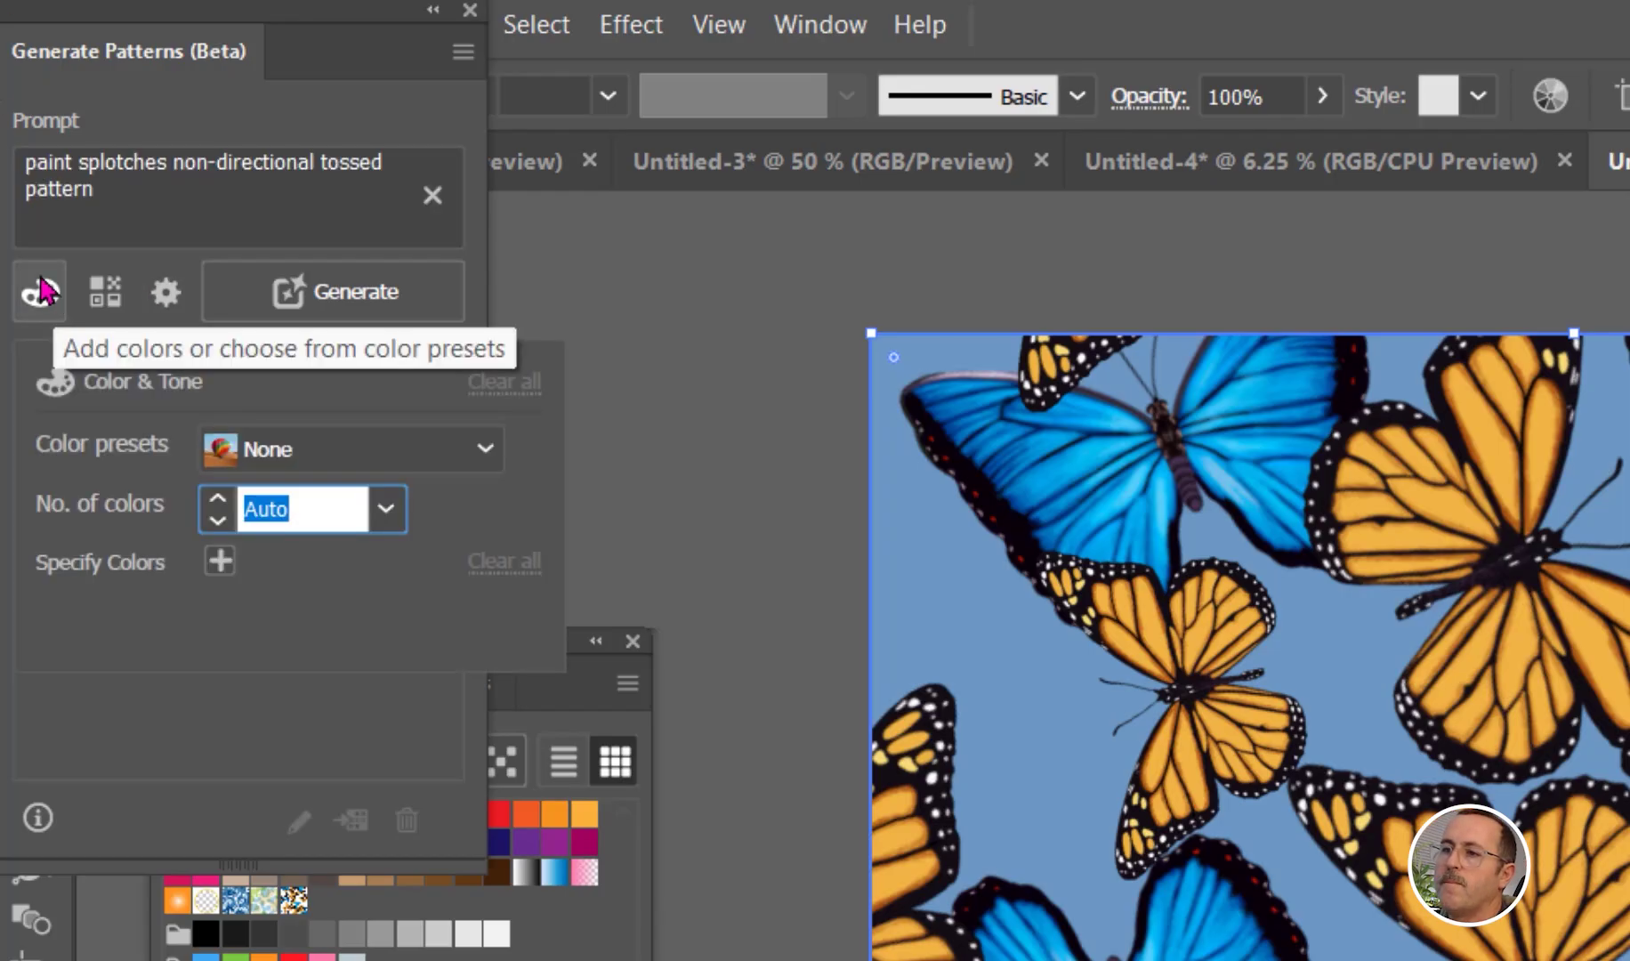
pyautogui.click(219, 561)
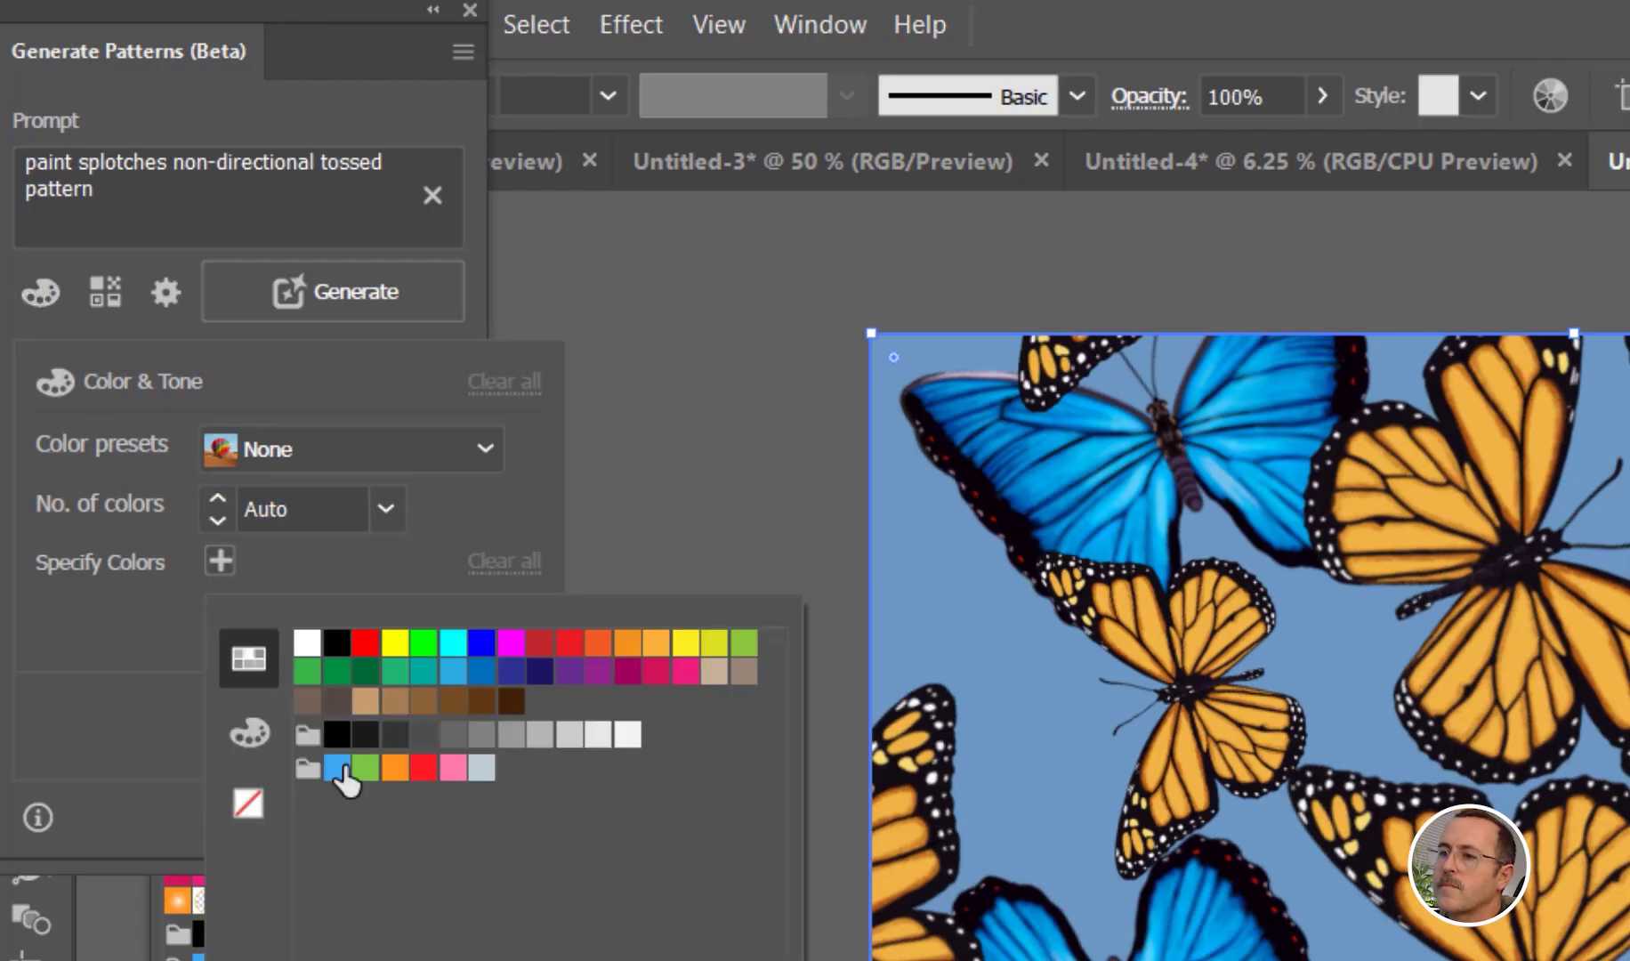
pyautogui.click(337, 768)
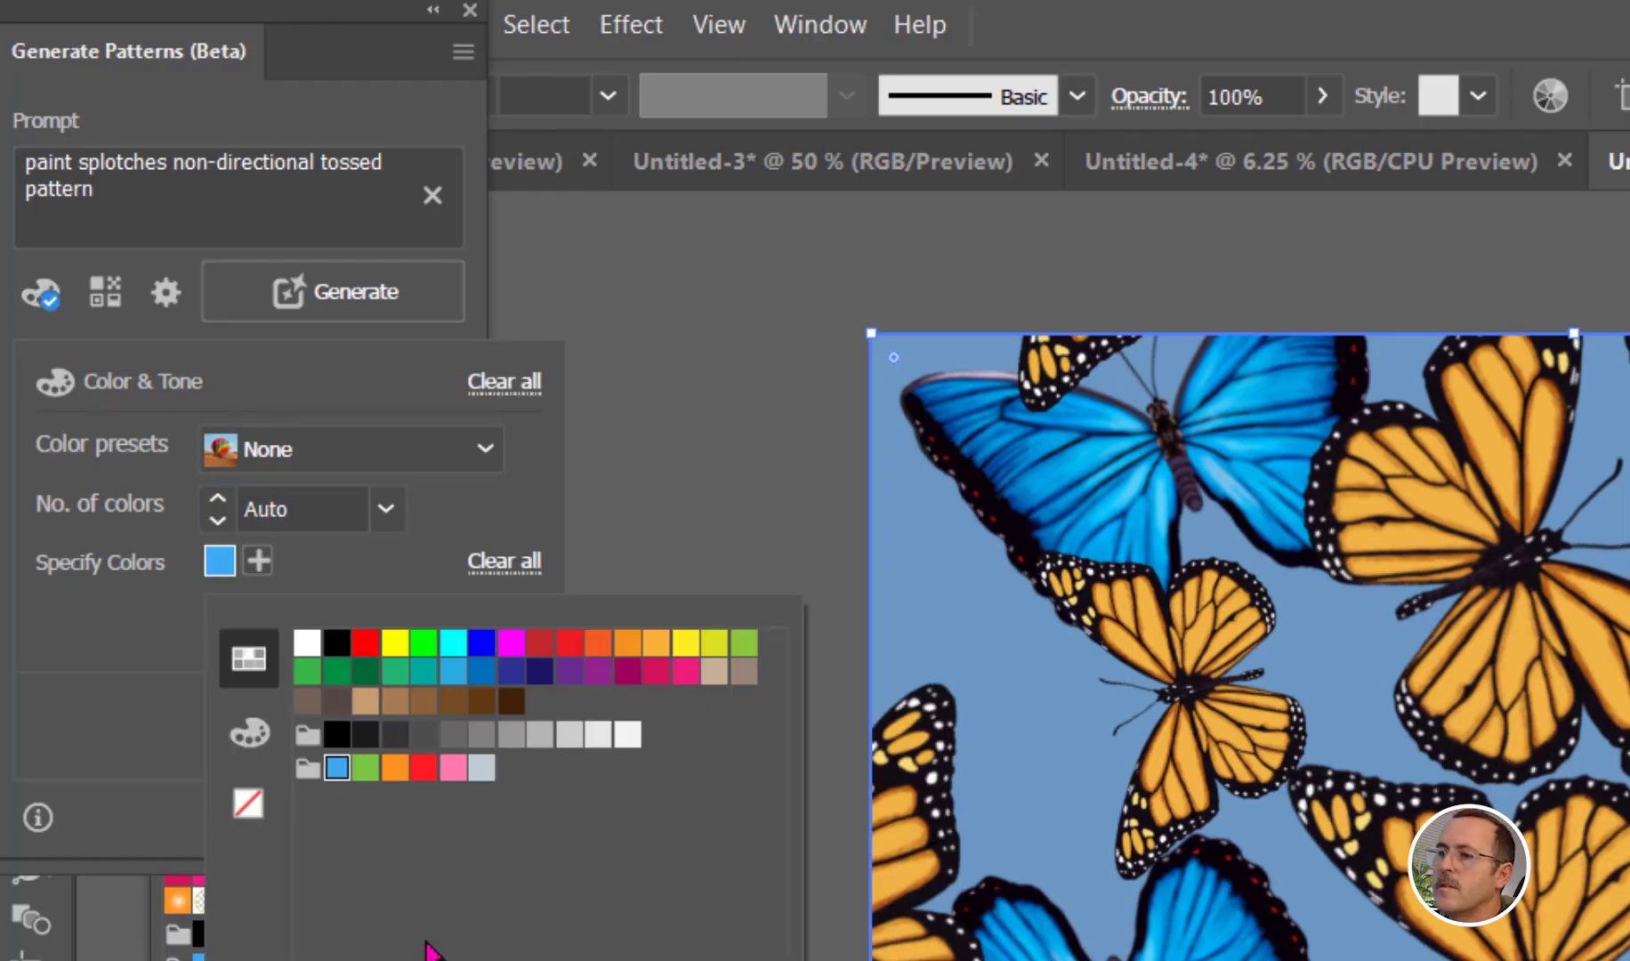
pyautogui.click(174, 712)
pyautogui.click(385, 508)
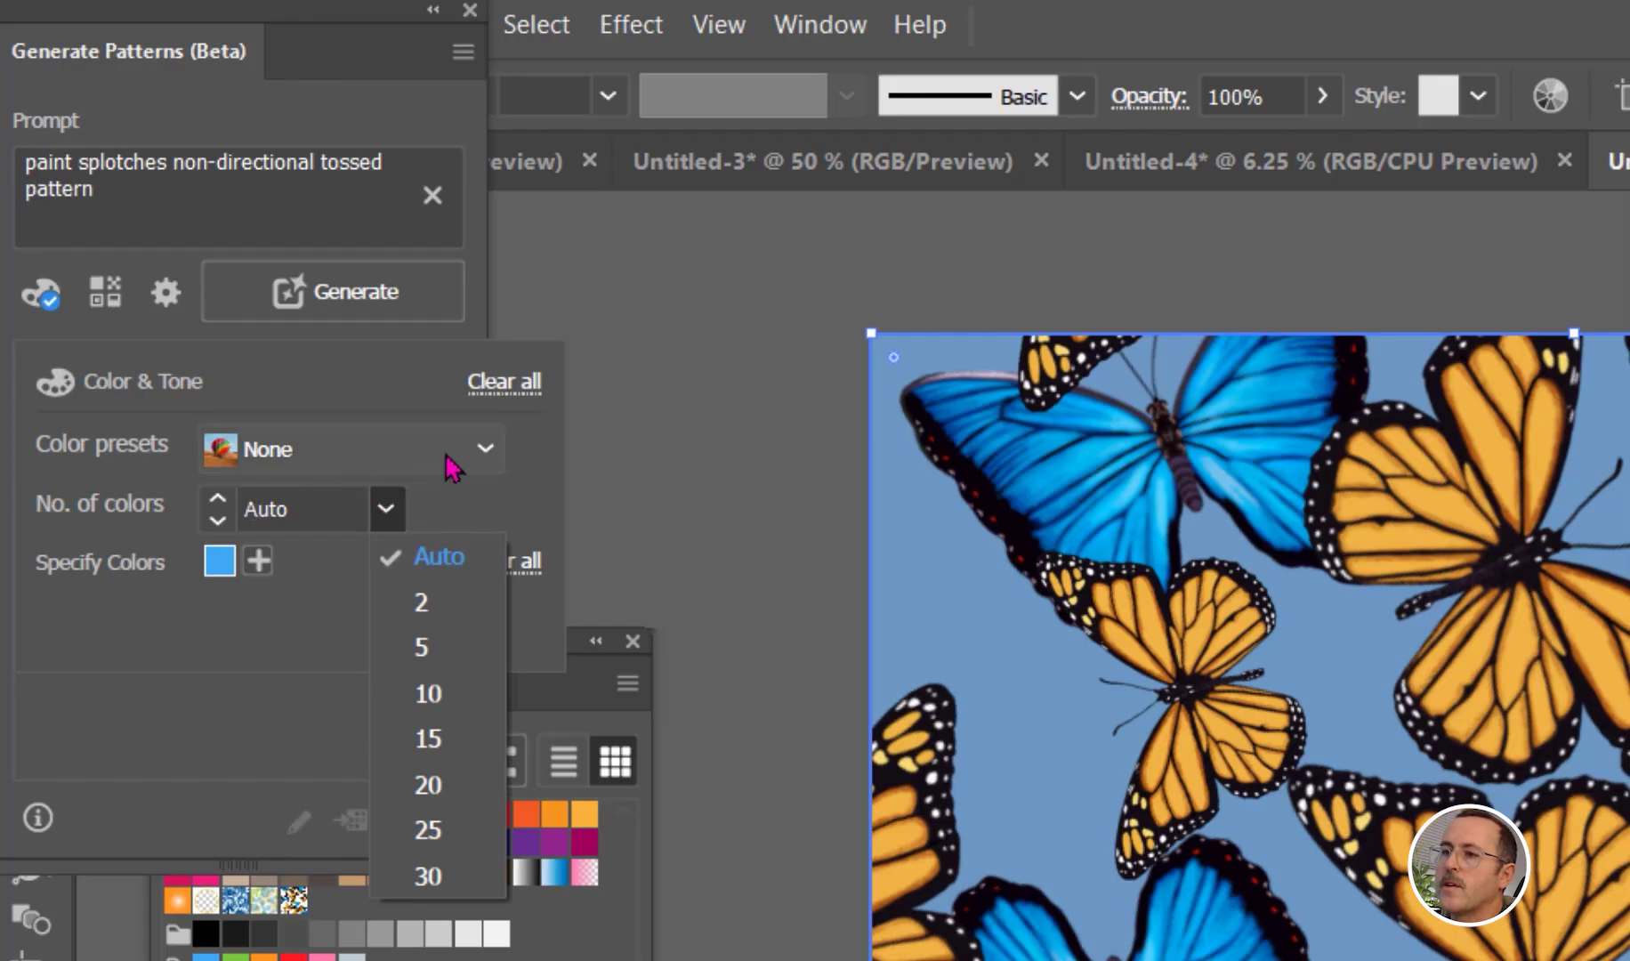
pyautogui.click(487, 450)
pyautogui.click(487, 451)
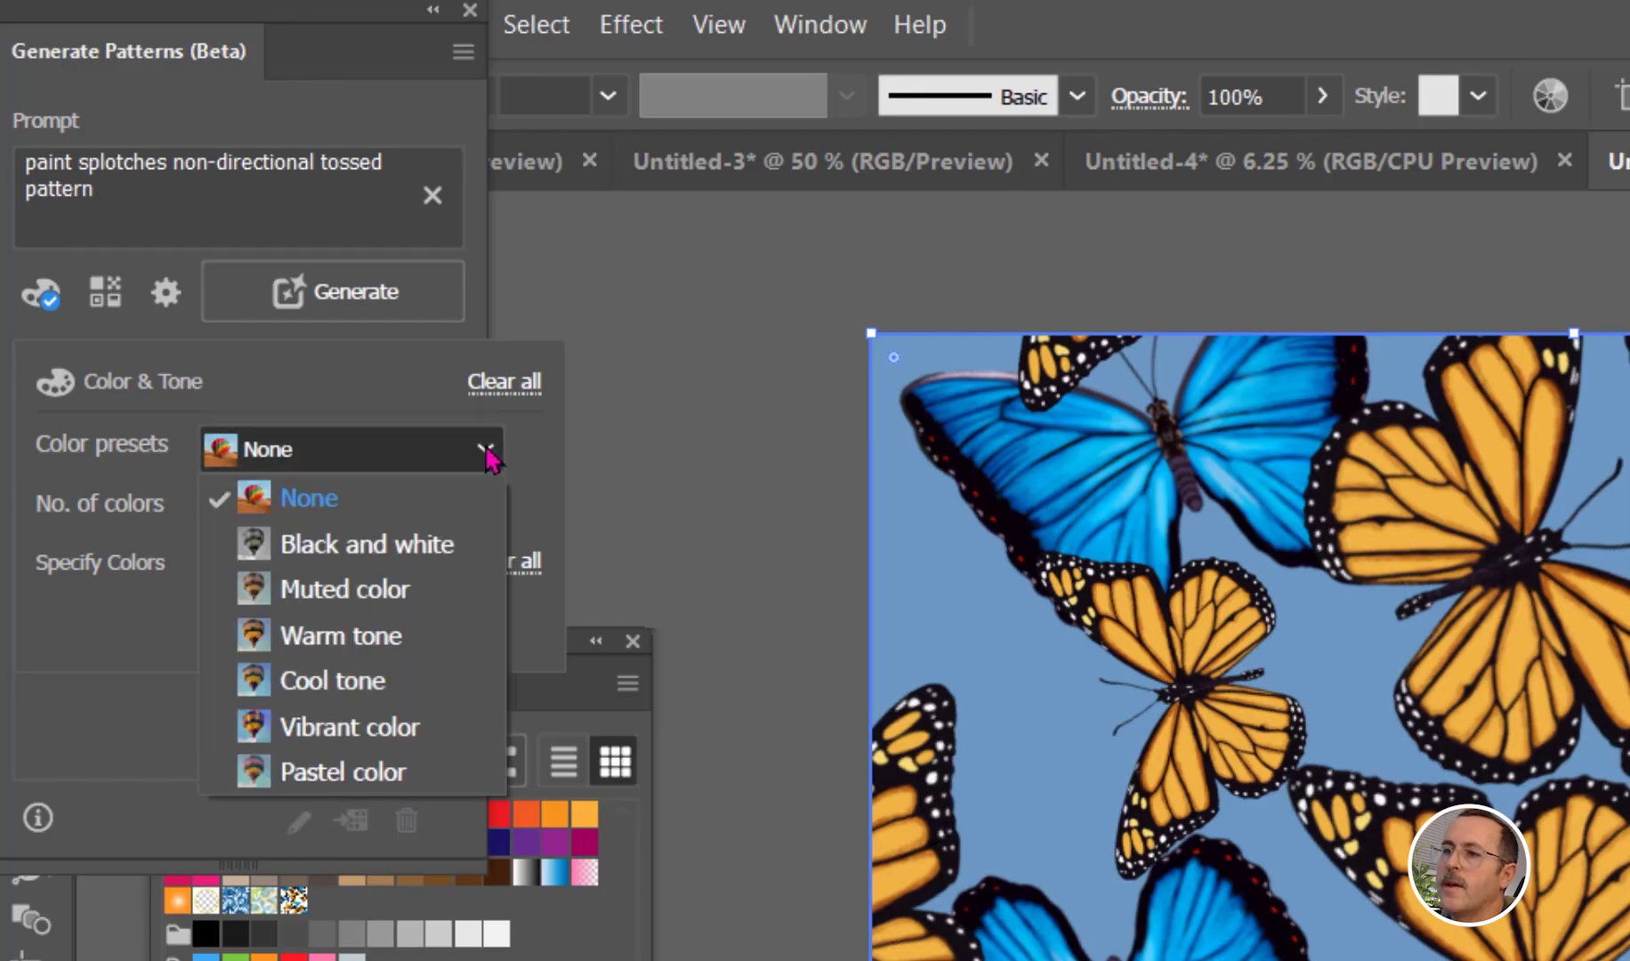
pyautogui.click(341, 683)
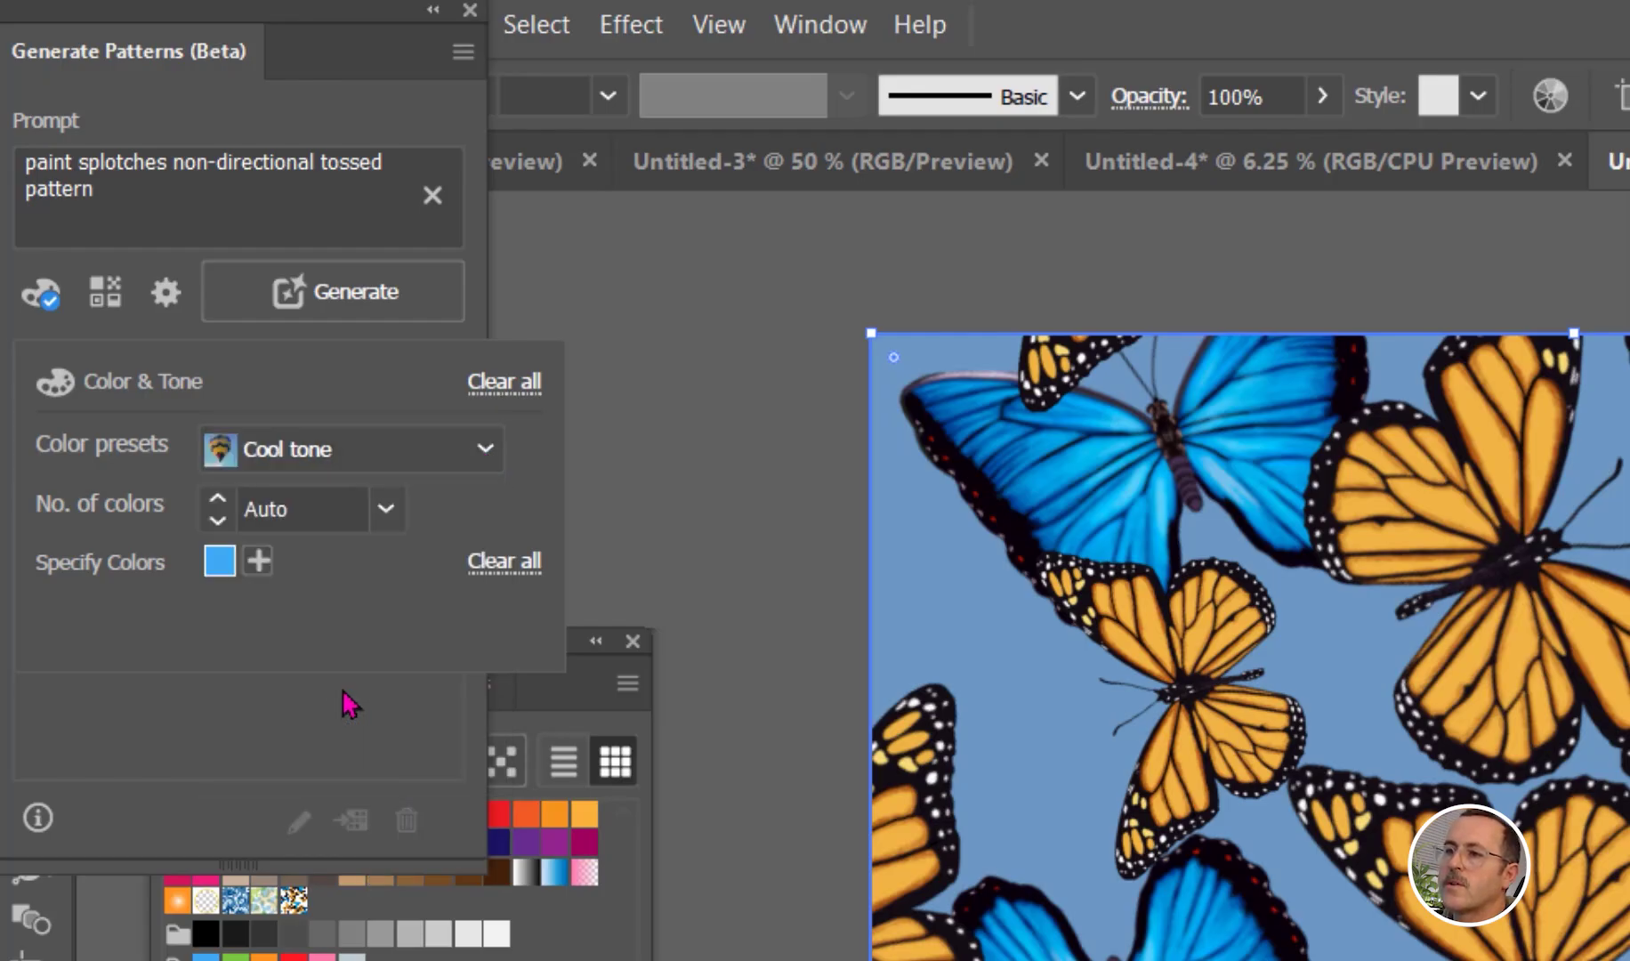
# - Choose the Doodle effect and set pattern density to High
pyautogui.click(114, 304)
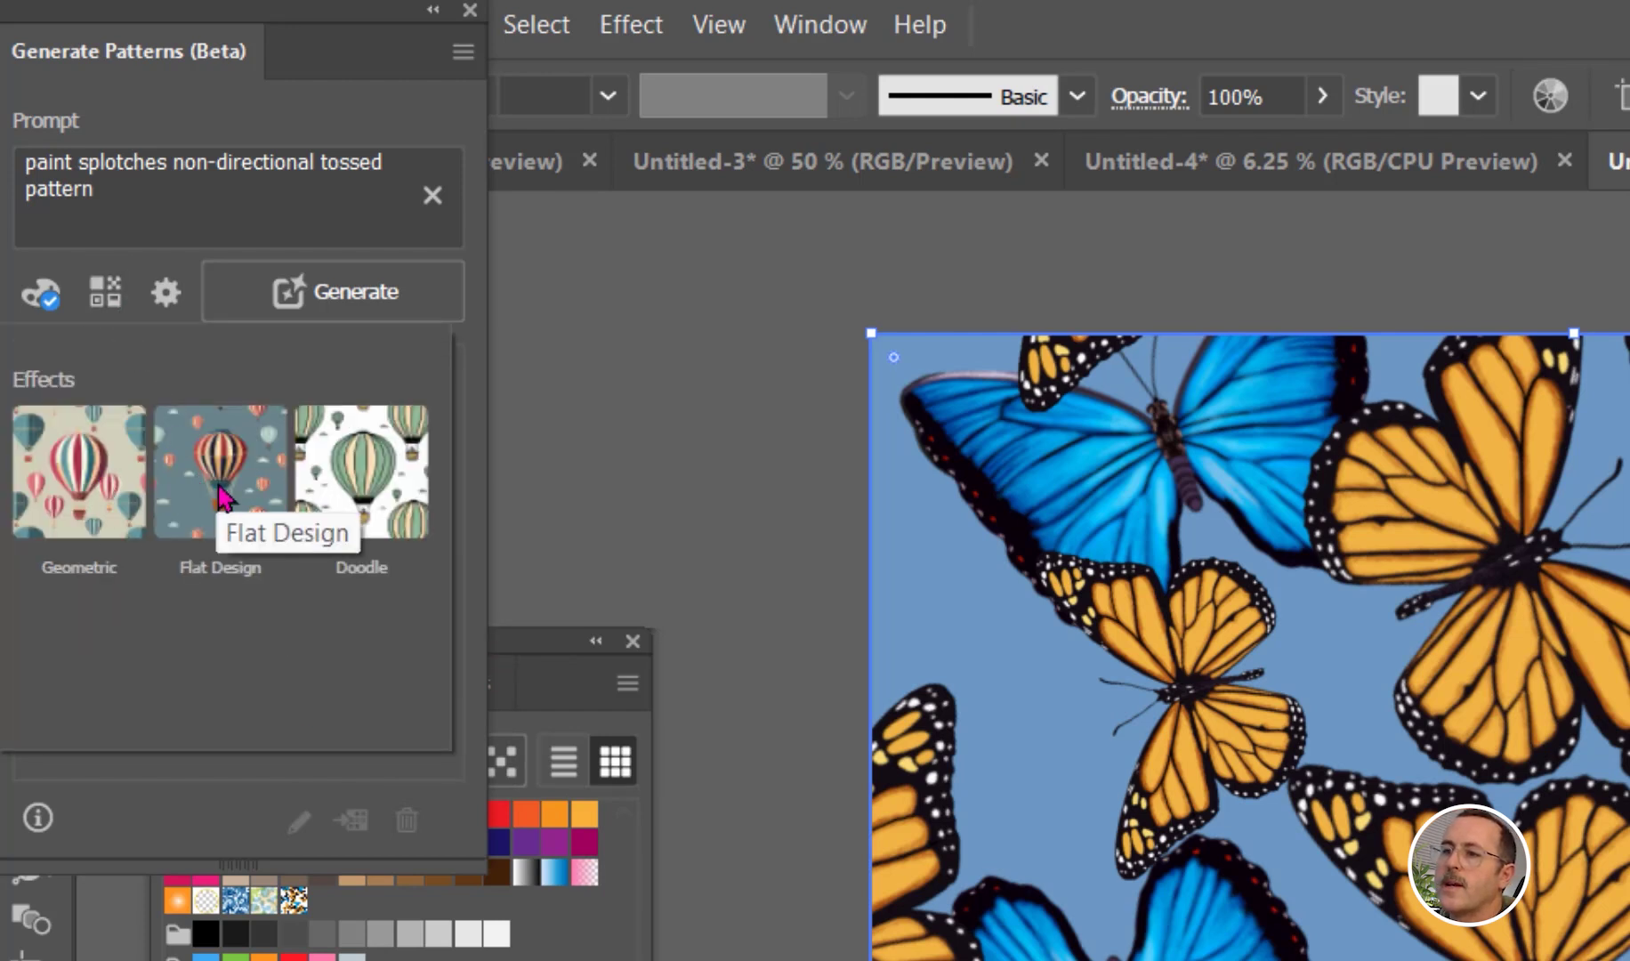
pyautogui.click(315, 509)
pyautogui.click(165, 292)
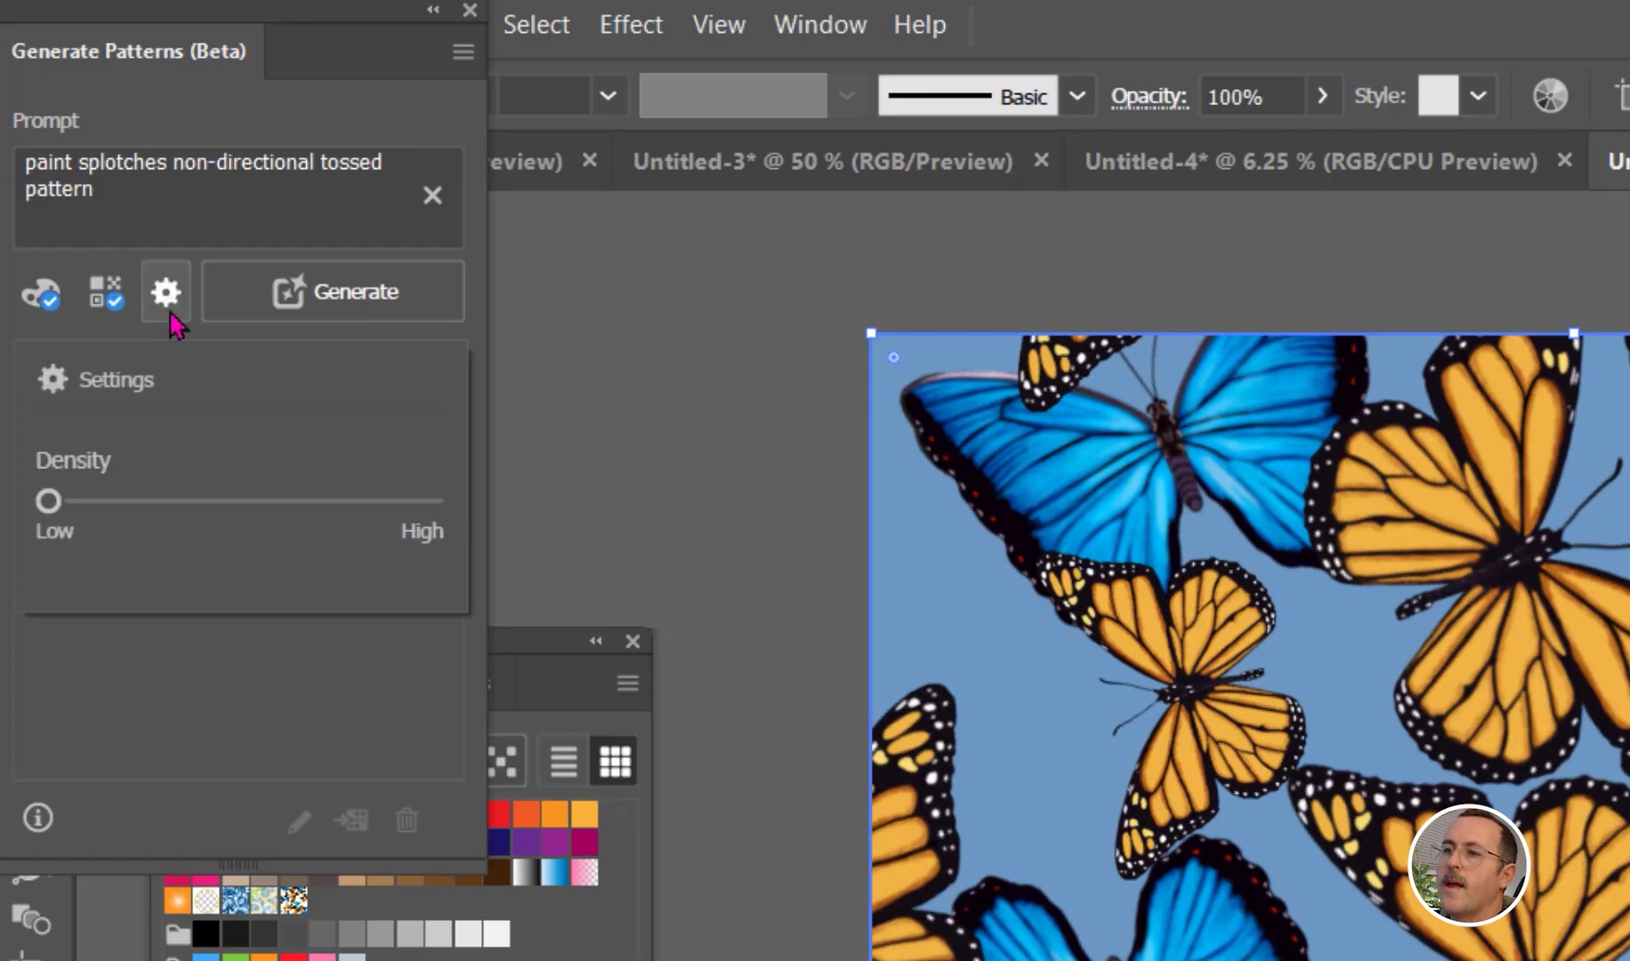
pyautogui.click(248, 501)
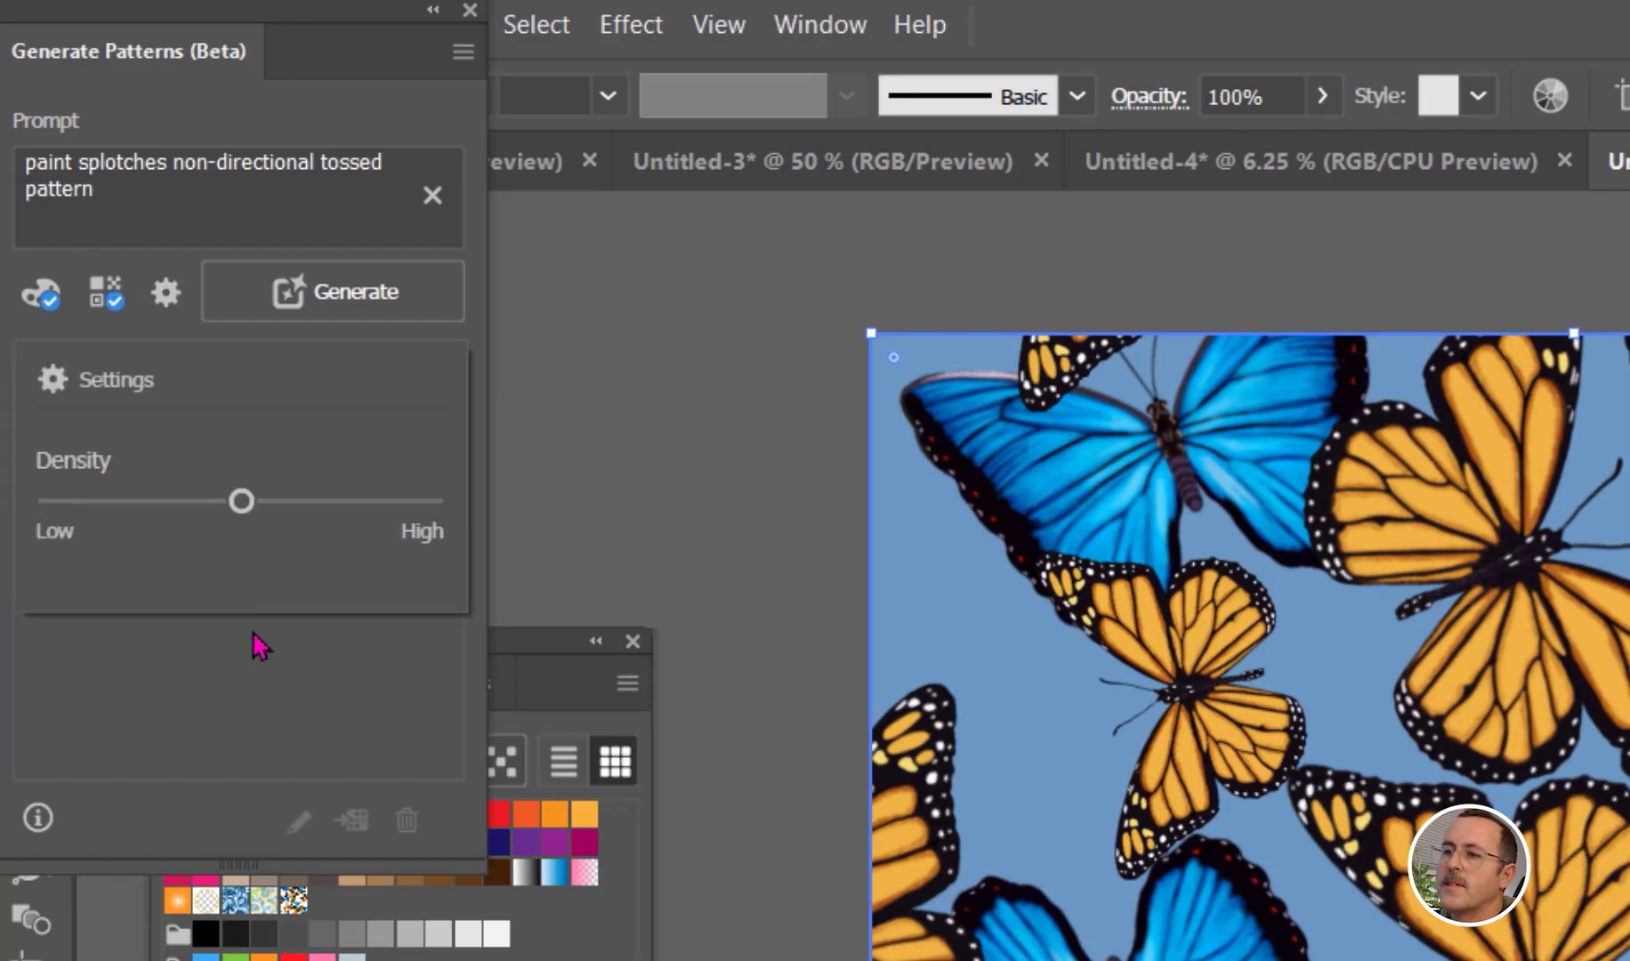
pyautogui.click(421, 501)
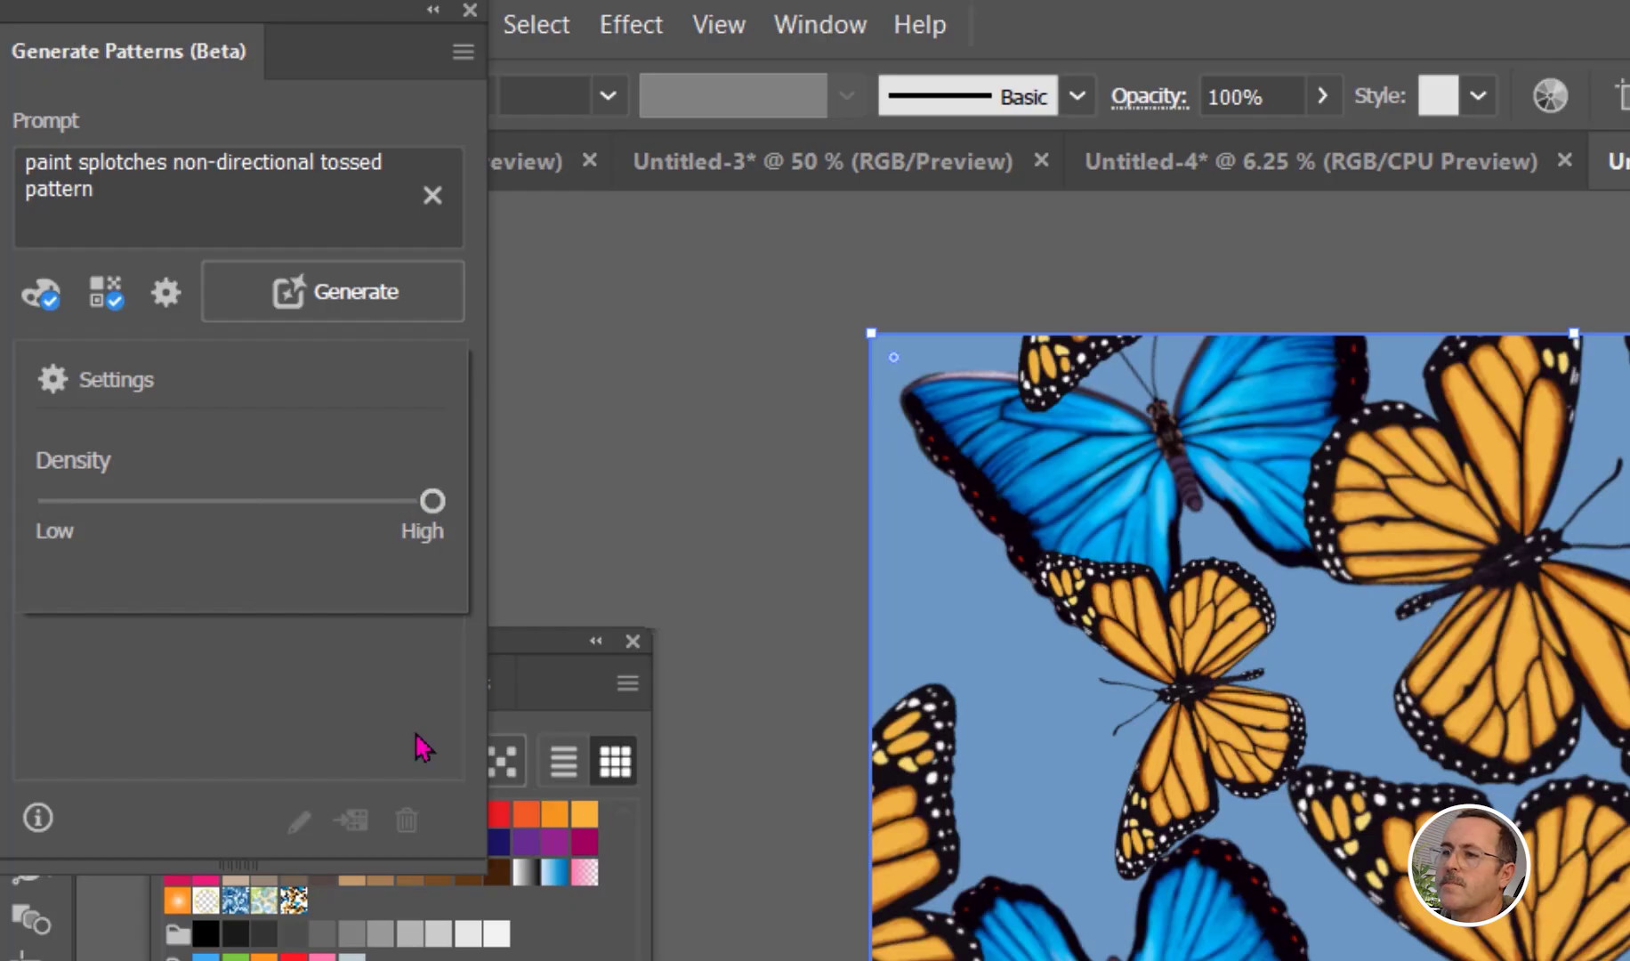
# - Generate the paint-splotch variations and apply the third one to the background
pyautogui.click(345, 296)
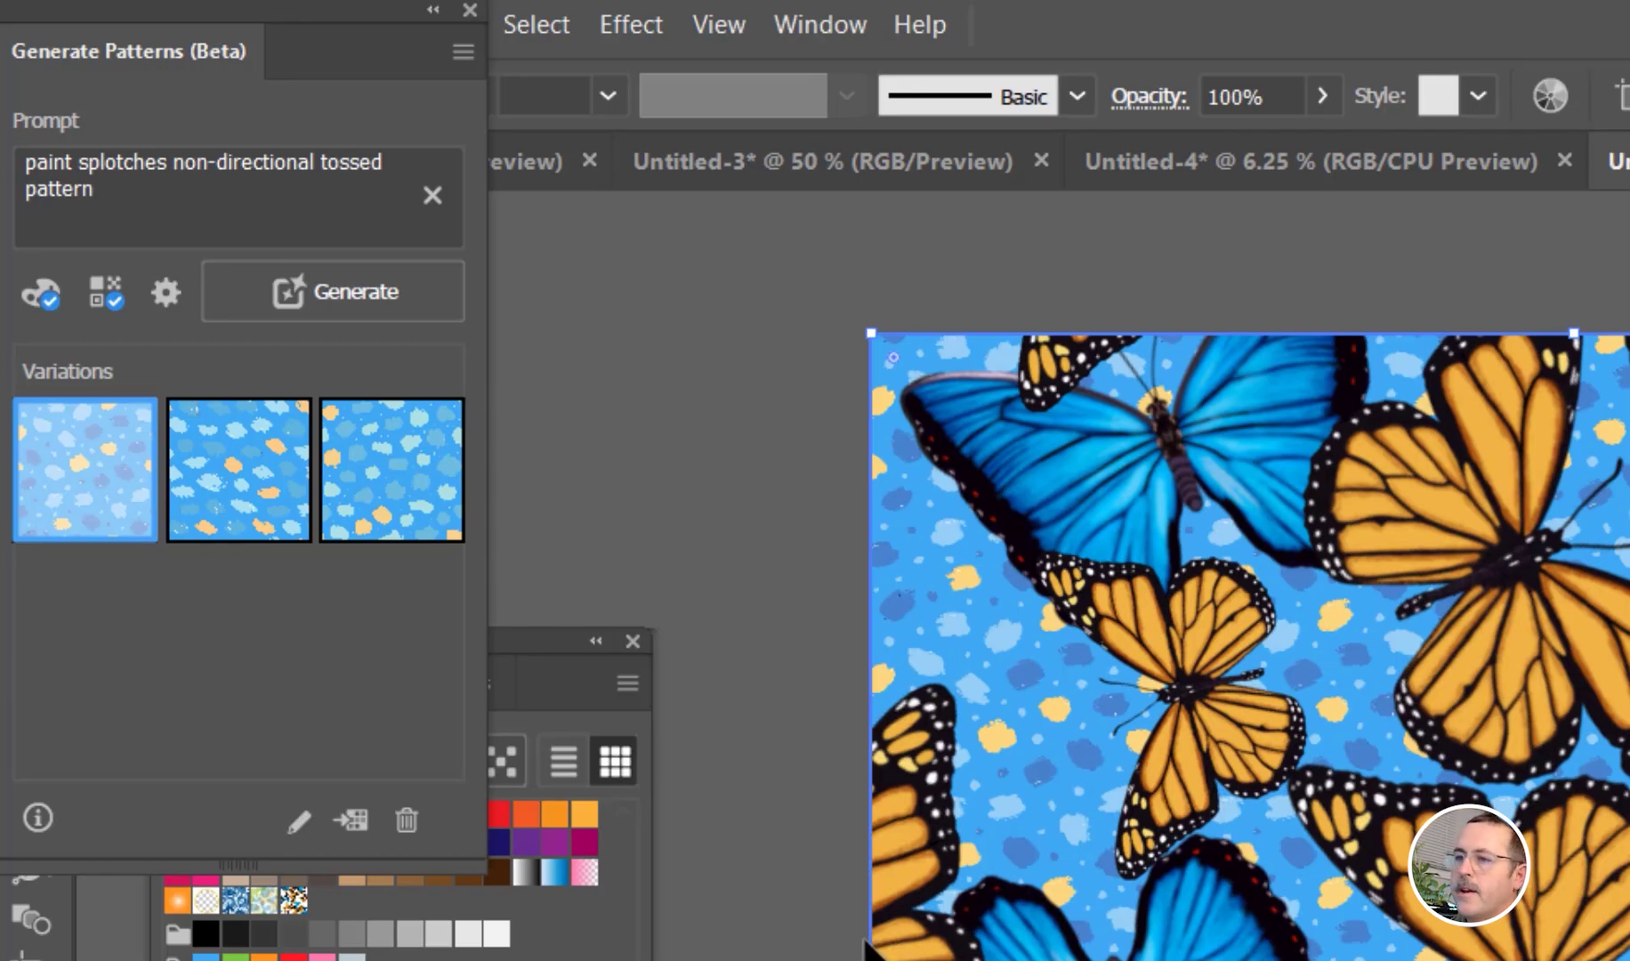
pyautogui.moveTo(105, 487)
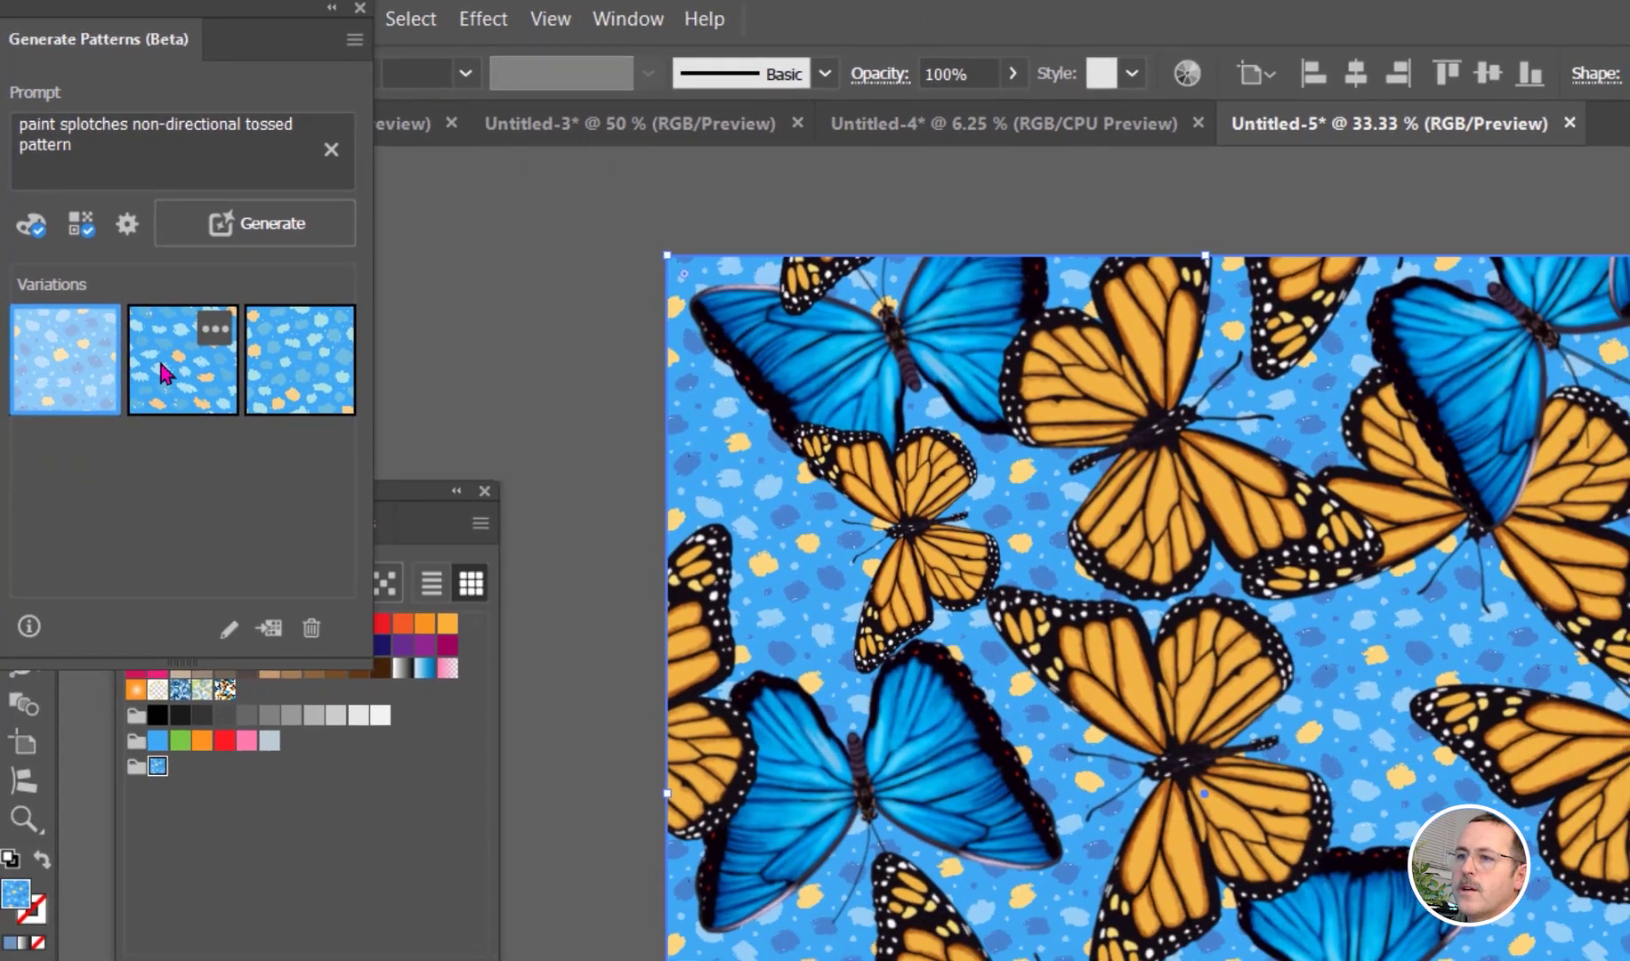
pyautogui.click(218, 481)
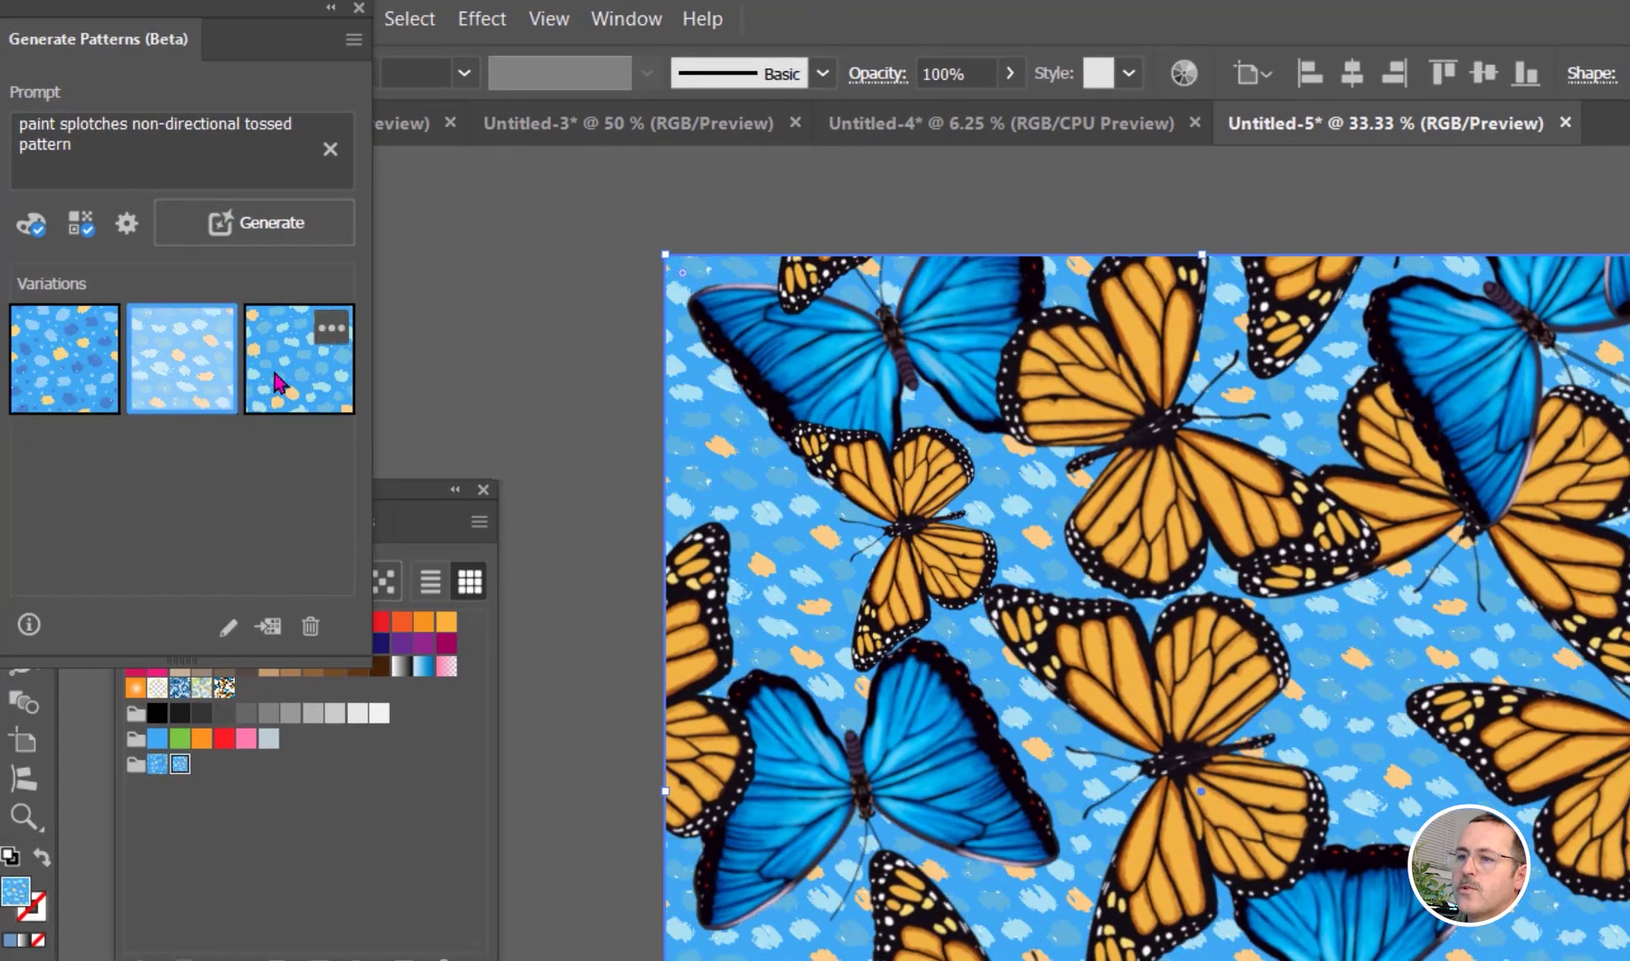
pyautogui.click(277, 371)
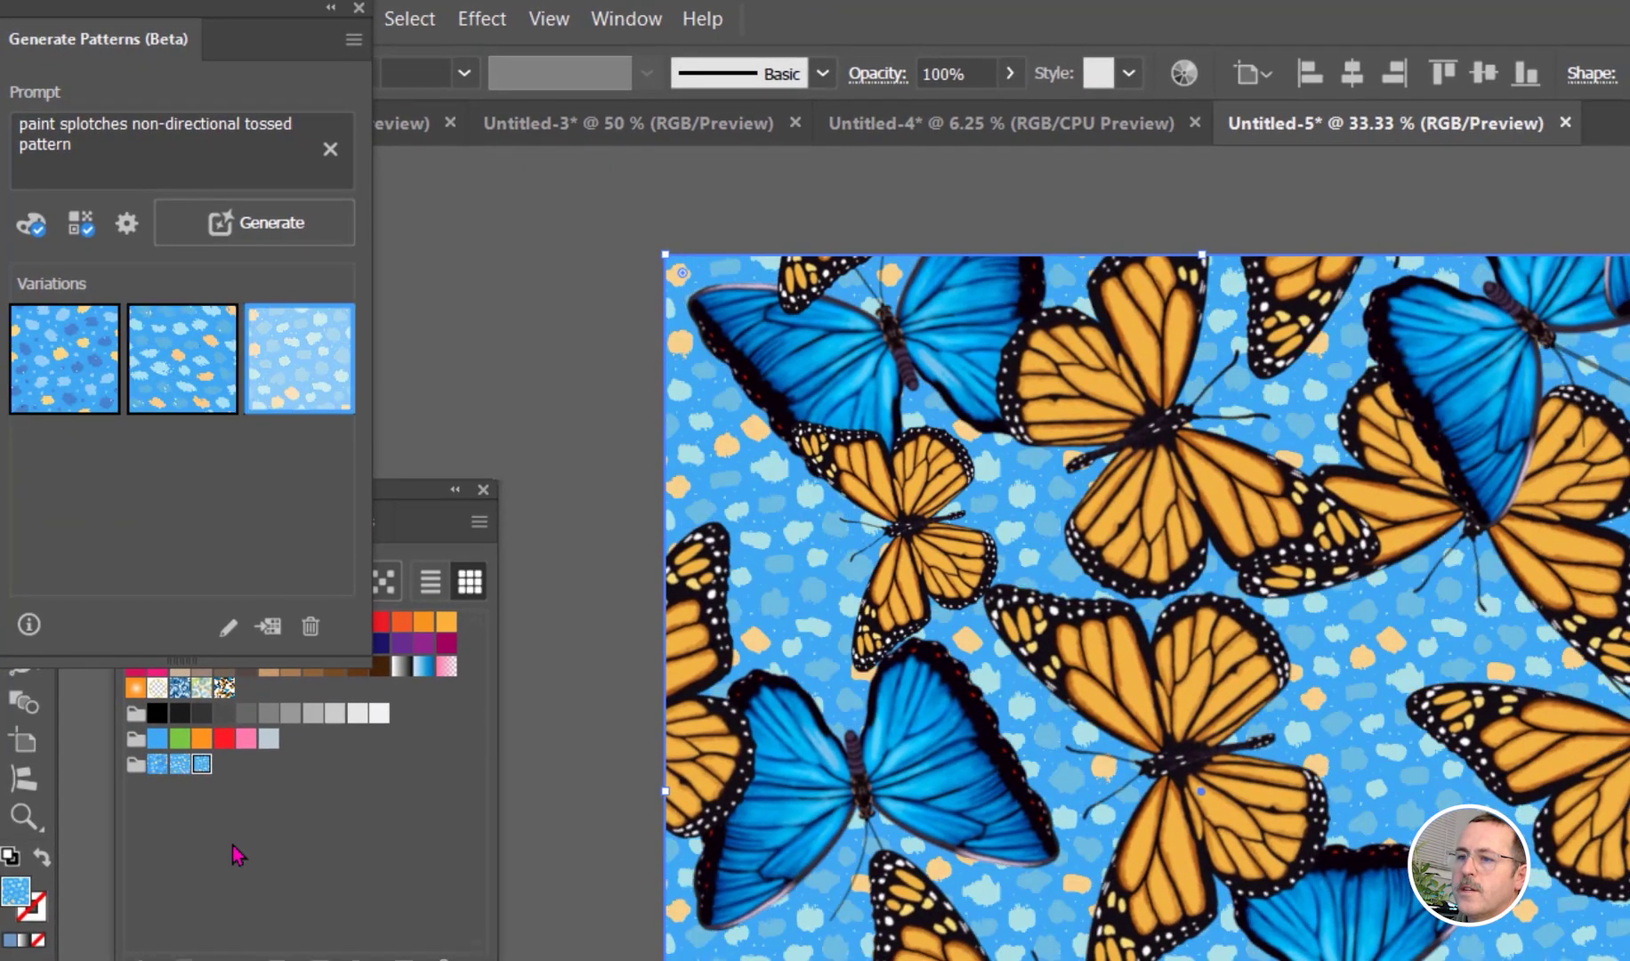
# - Dock the Generate Patterns panel beneath the Swatches panel
pyautogui.click(202, 763)
pyautogui.click(283, 61)
pyautogui.moveTo(282, 60); pyautogui.dragTo(390, 560)
# - Scale only the splotch pattern to 10% uniform, with Transform Objects unchecked
pyautogui.click(271, 19)
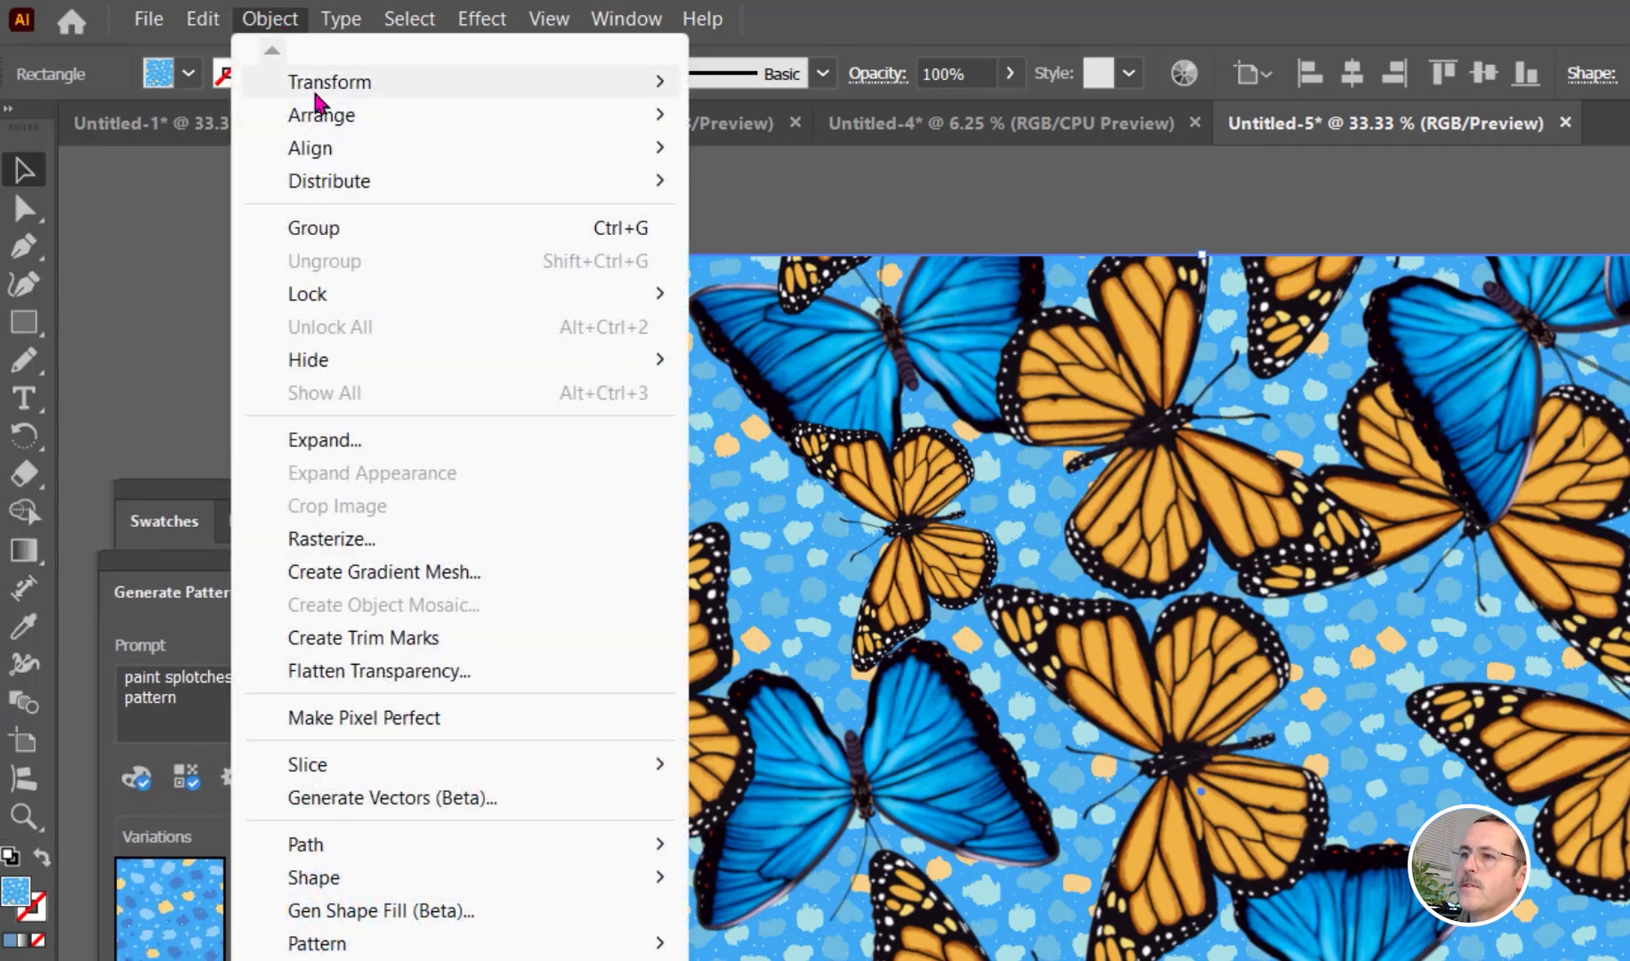
pyautogui.moveTo(322, 84)
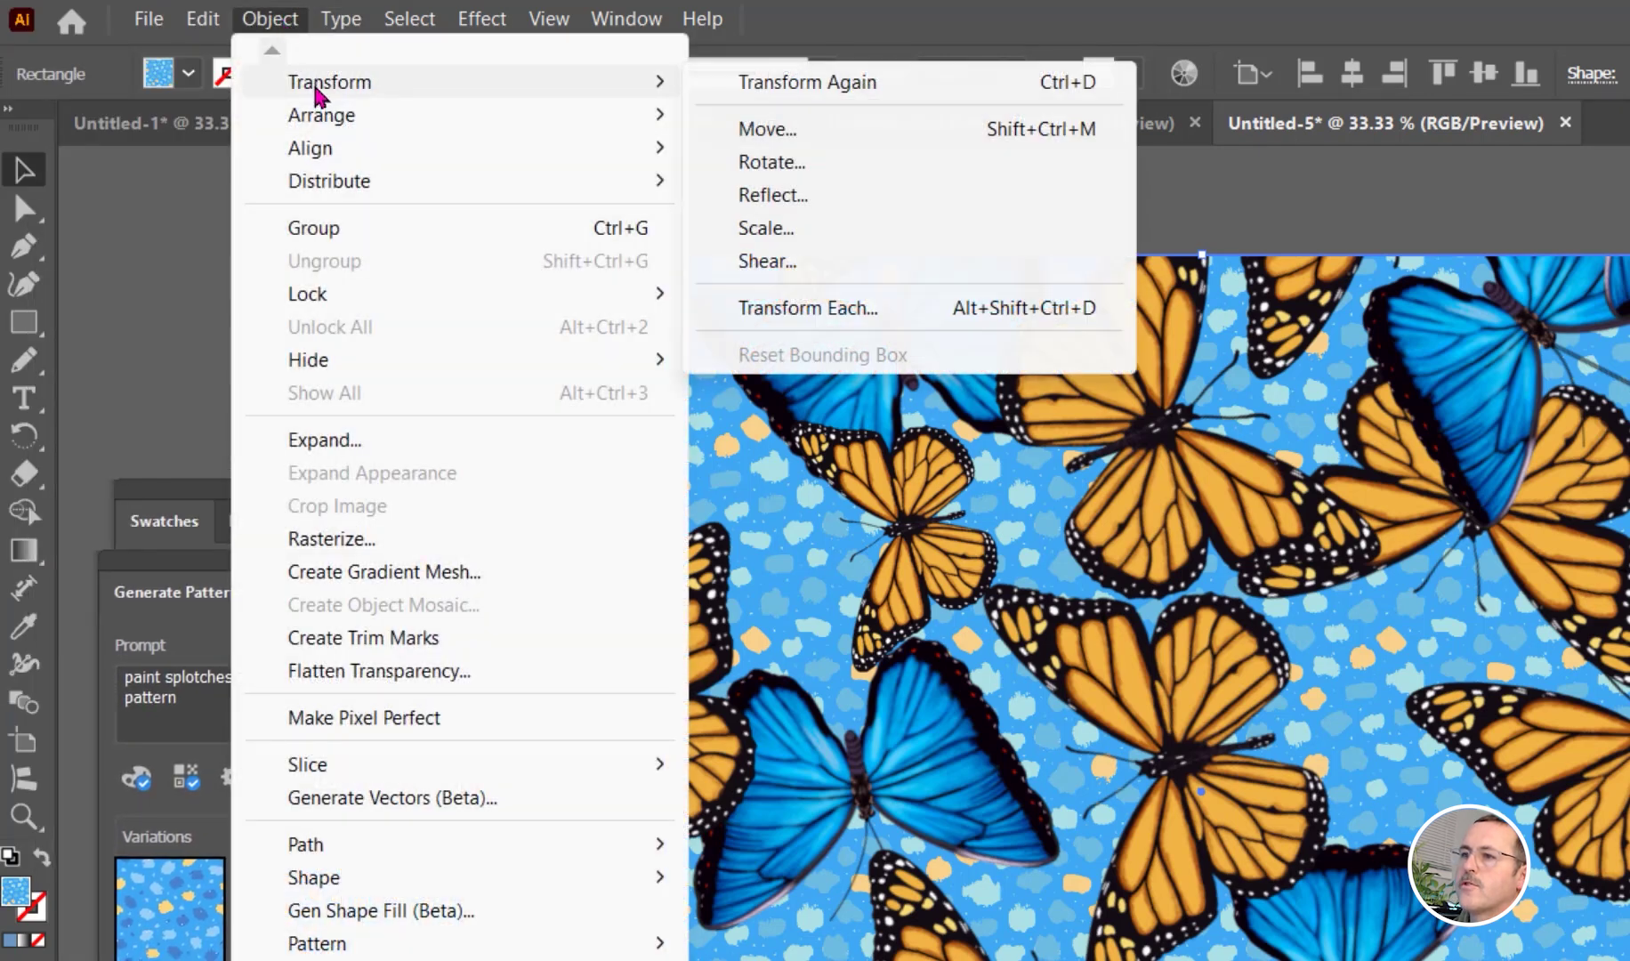
pyautogui.click(805, 222)
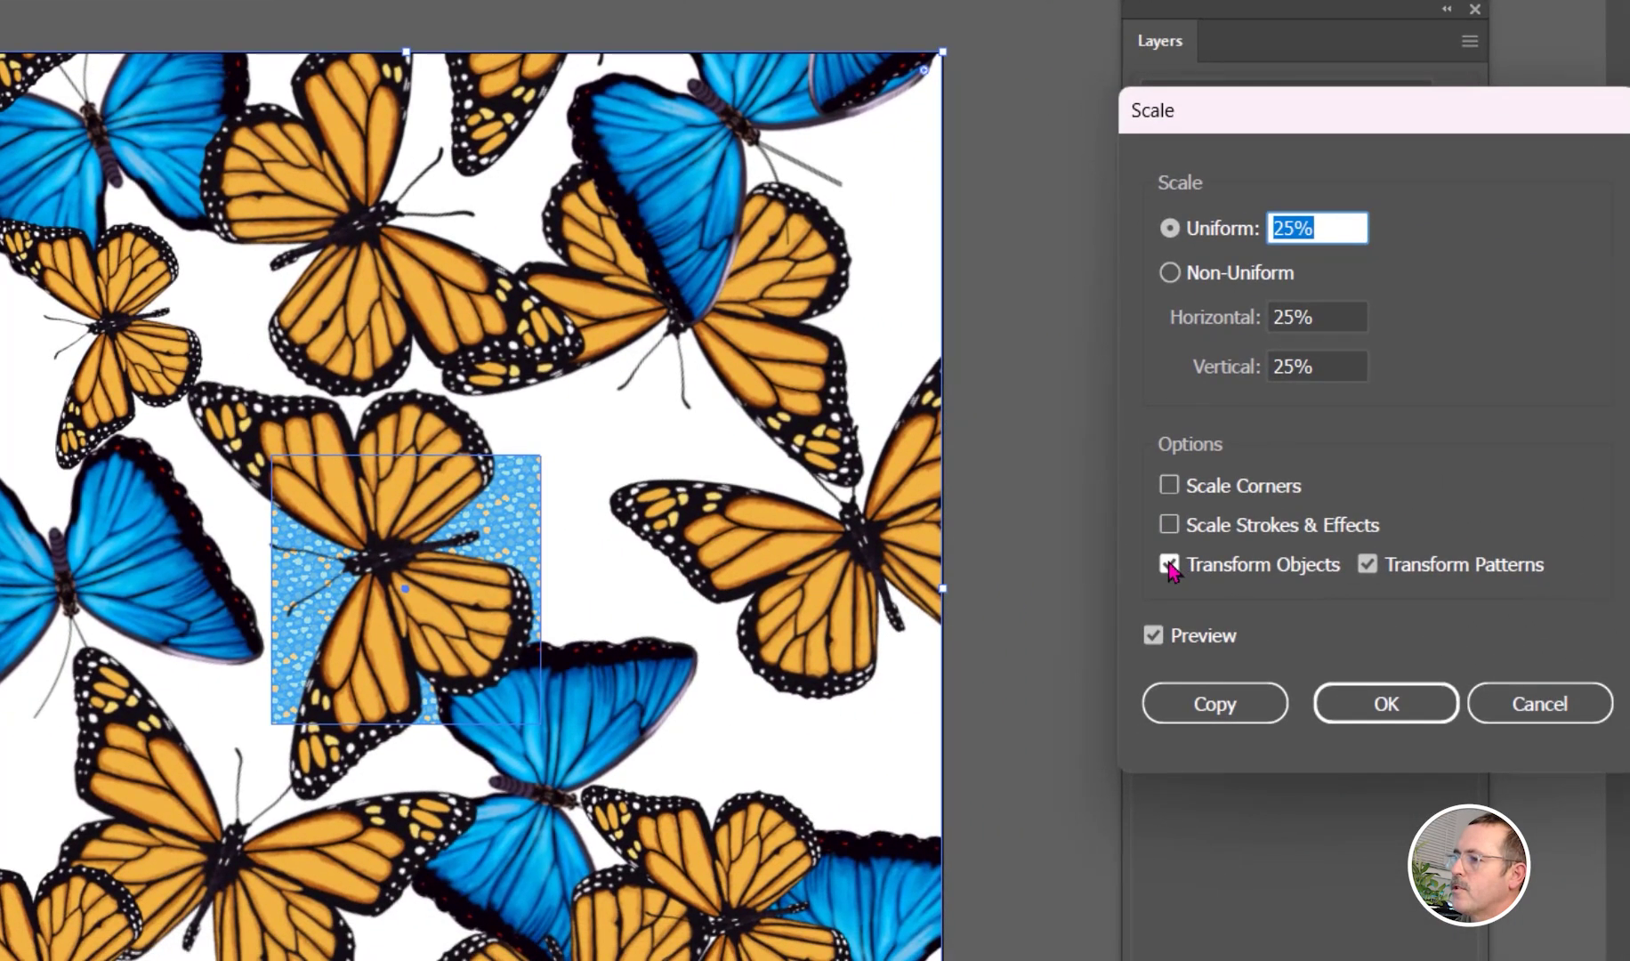
pyautogui.click(1169, 564)
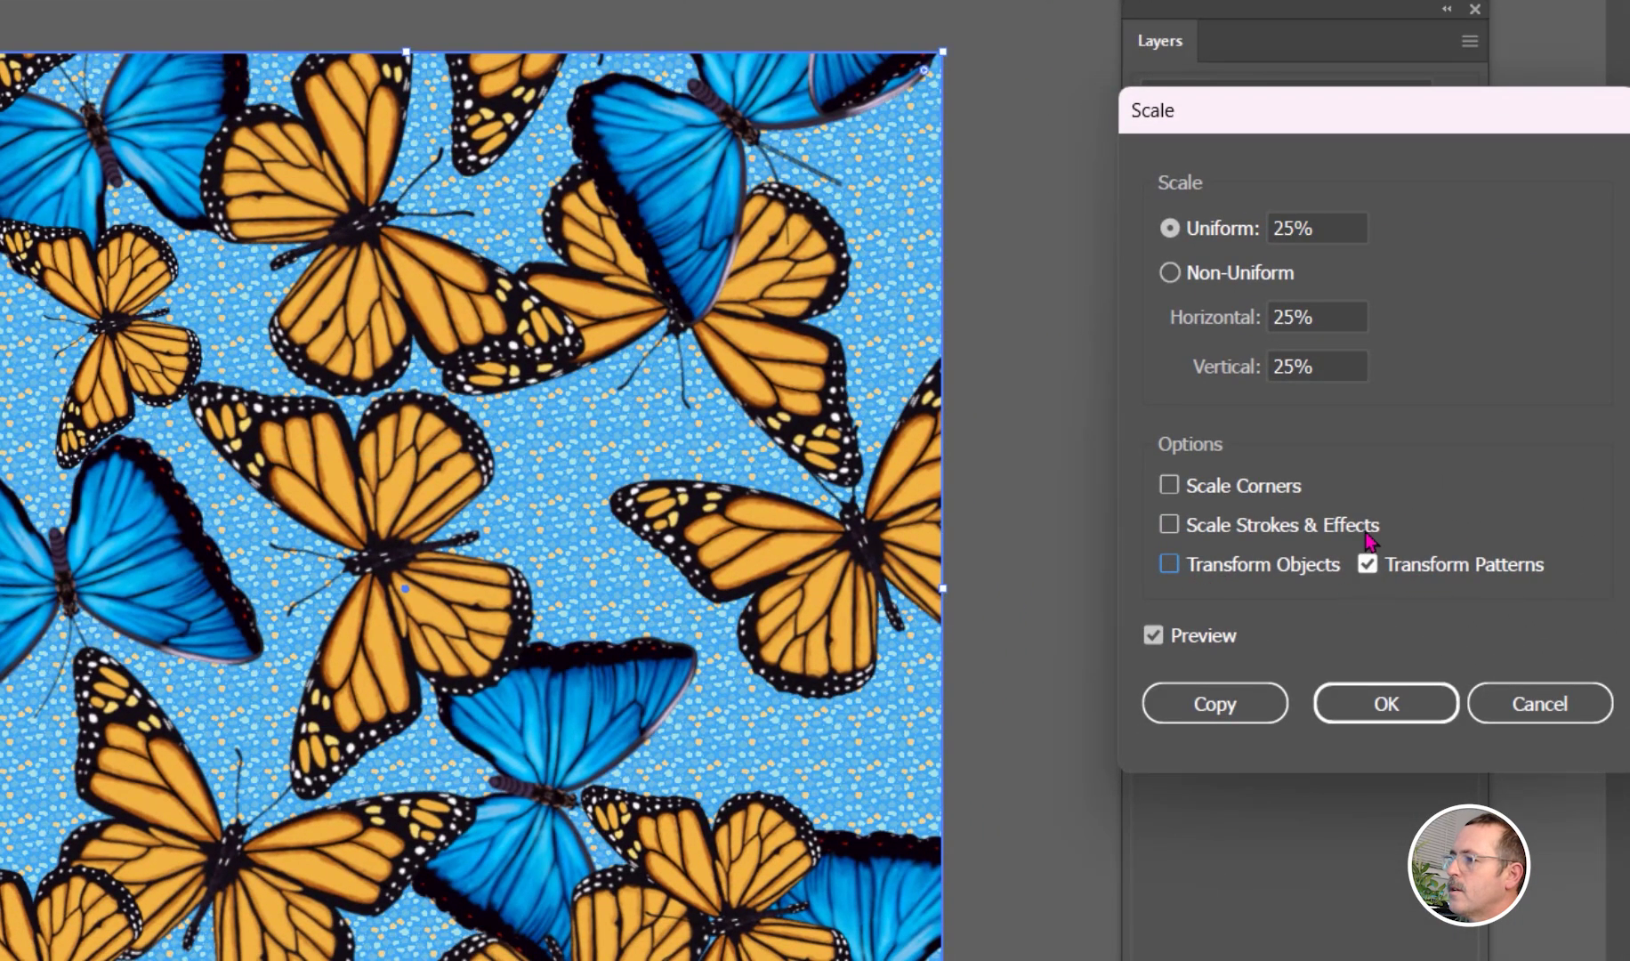
pyautogui.doubleClick(1290, 227)
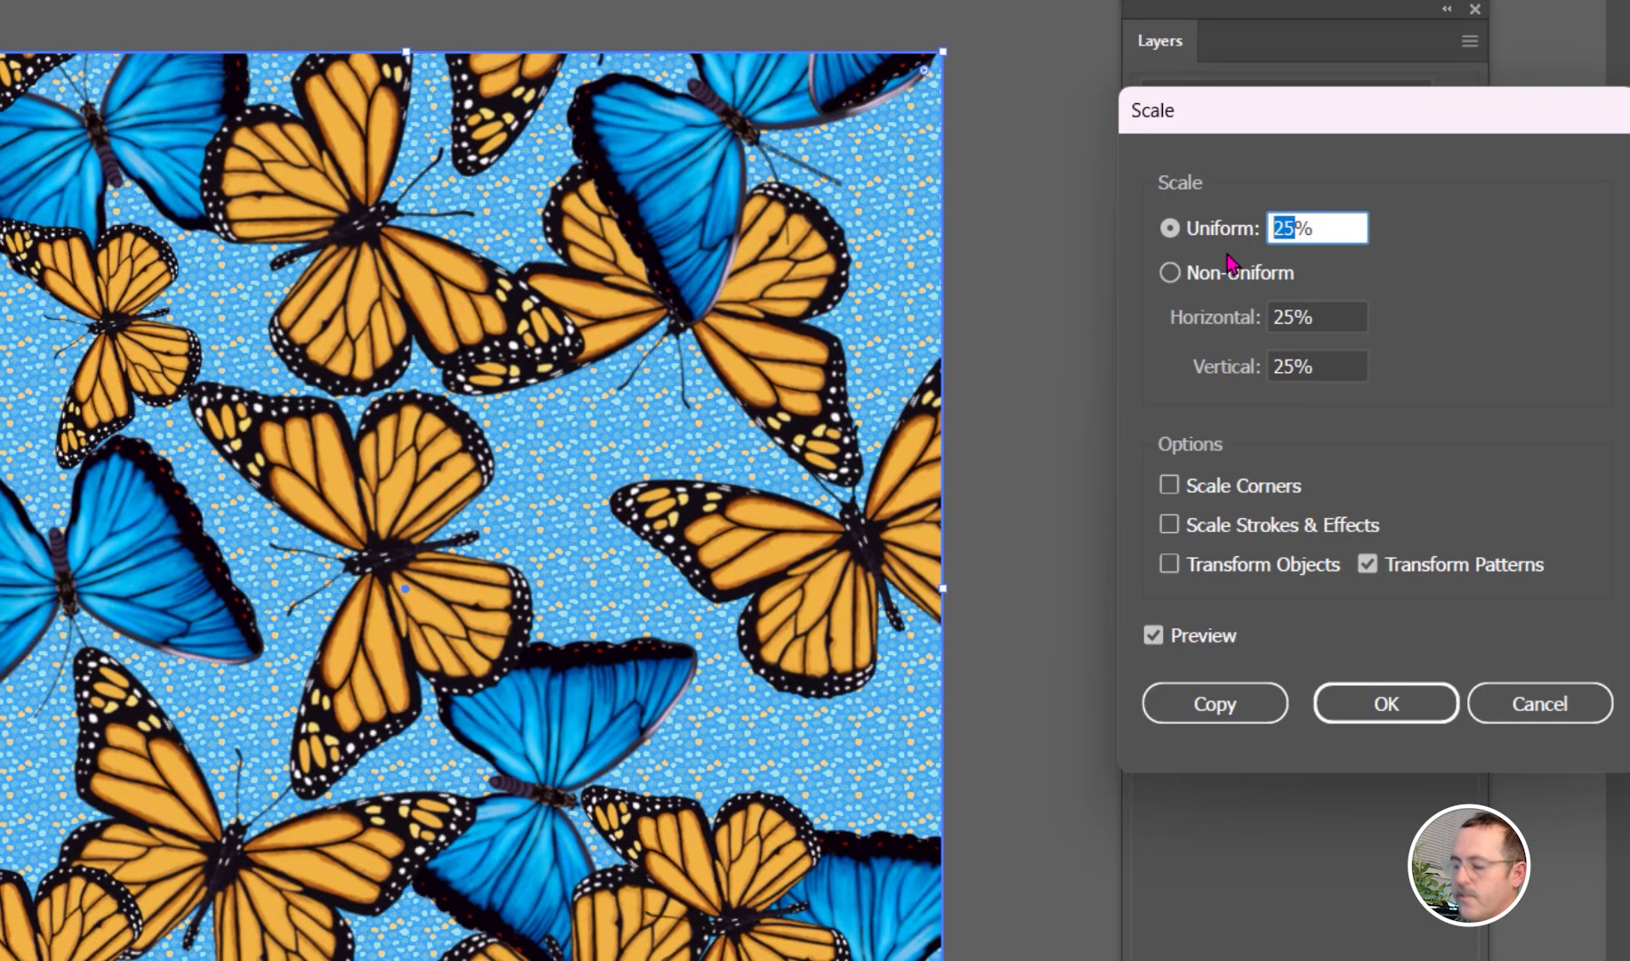
pyautogui.write('10')
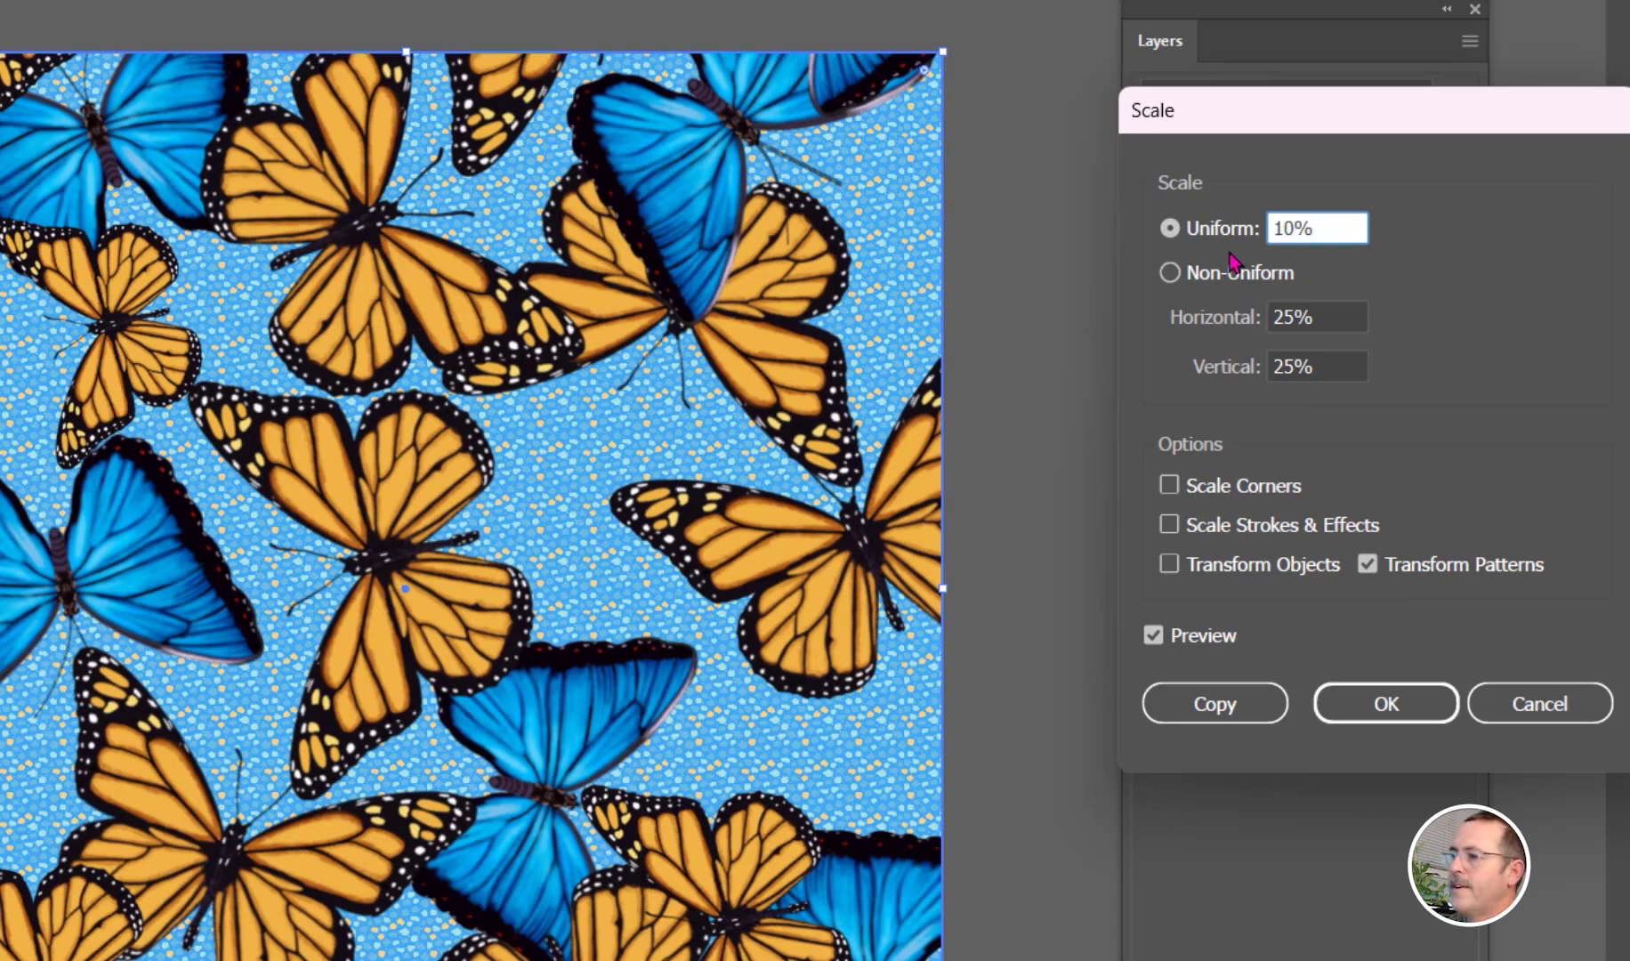
pyautogui.click(1384, 702)
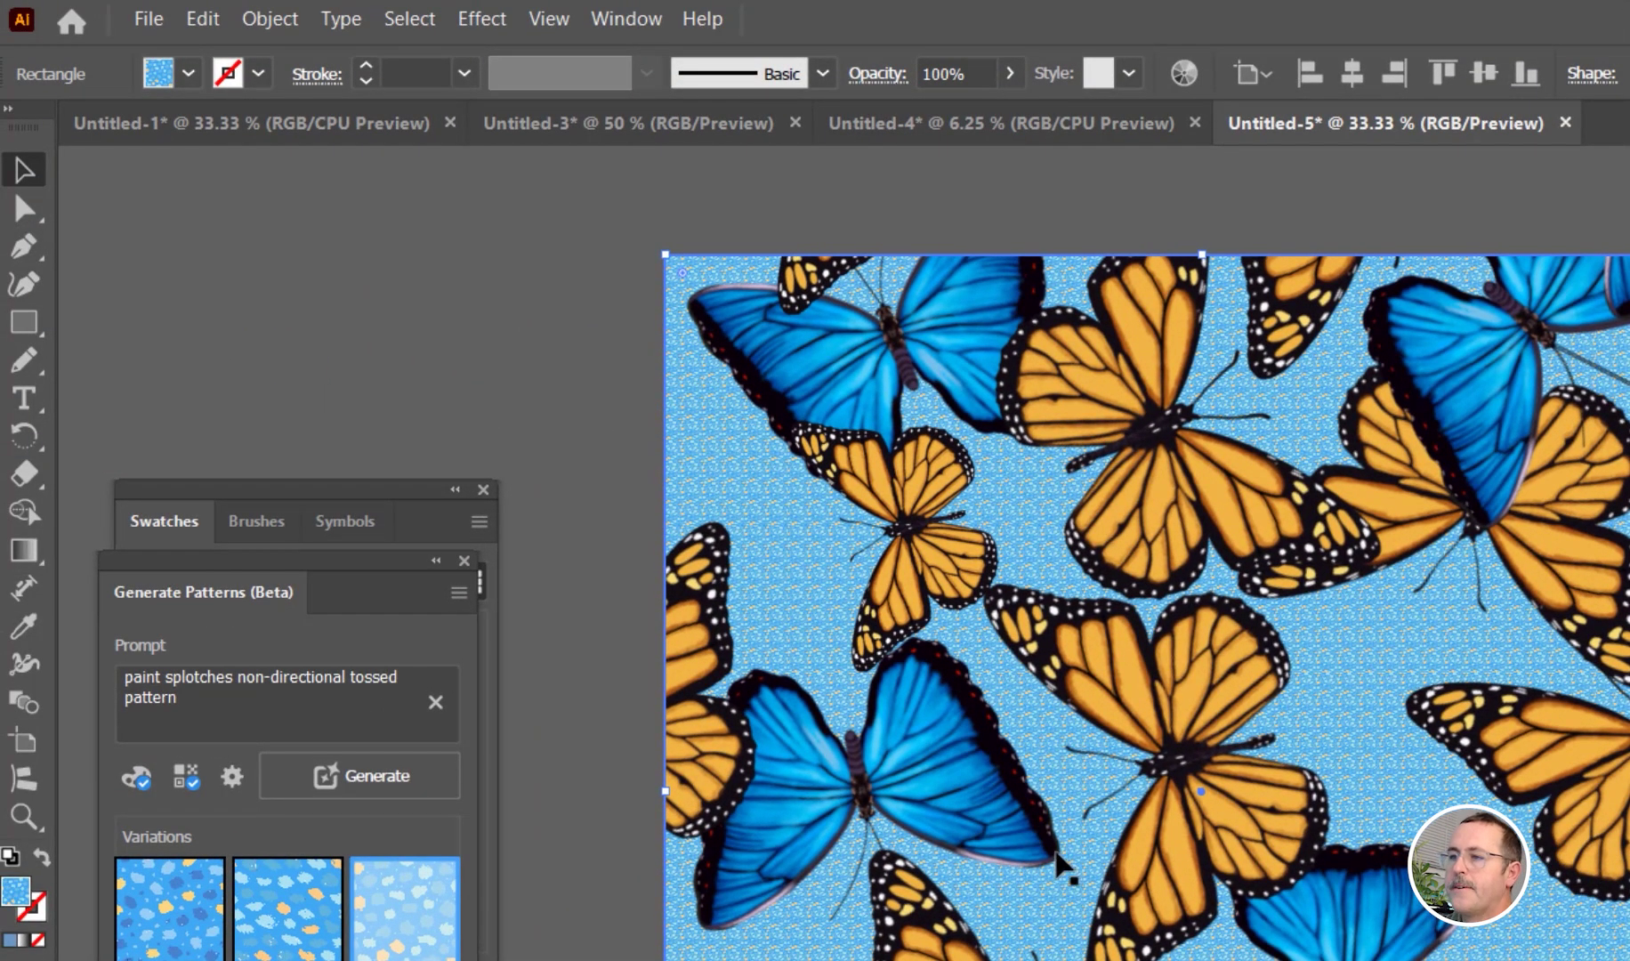
# - Export the artboard as a 150 ppi PNG with a transparent background
pyautogui.click(149, 20)
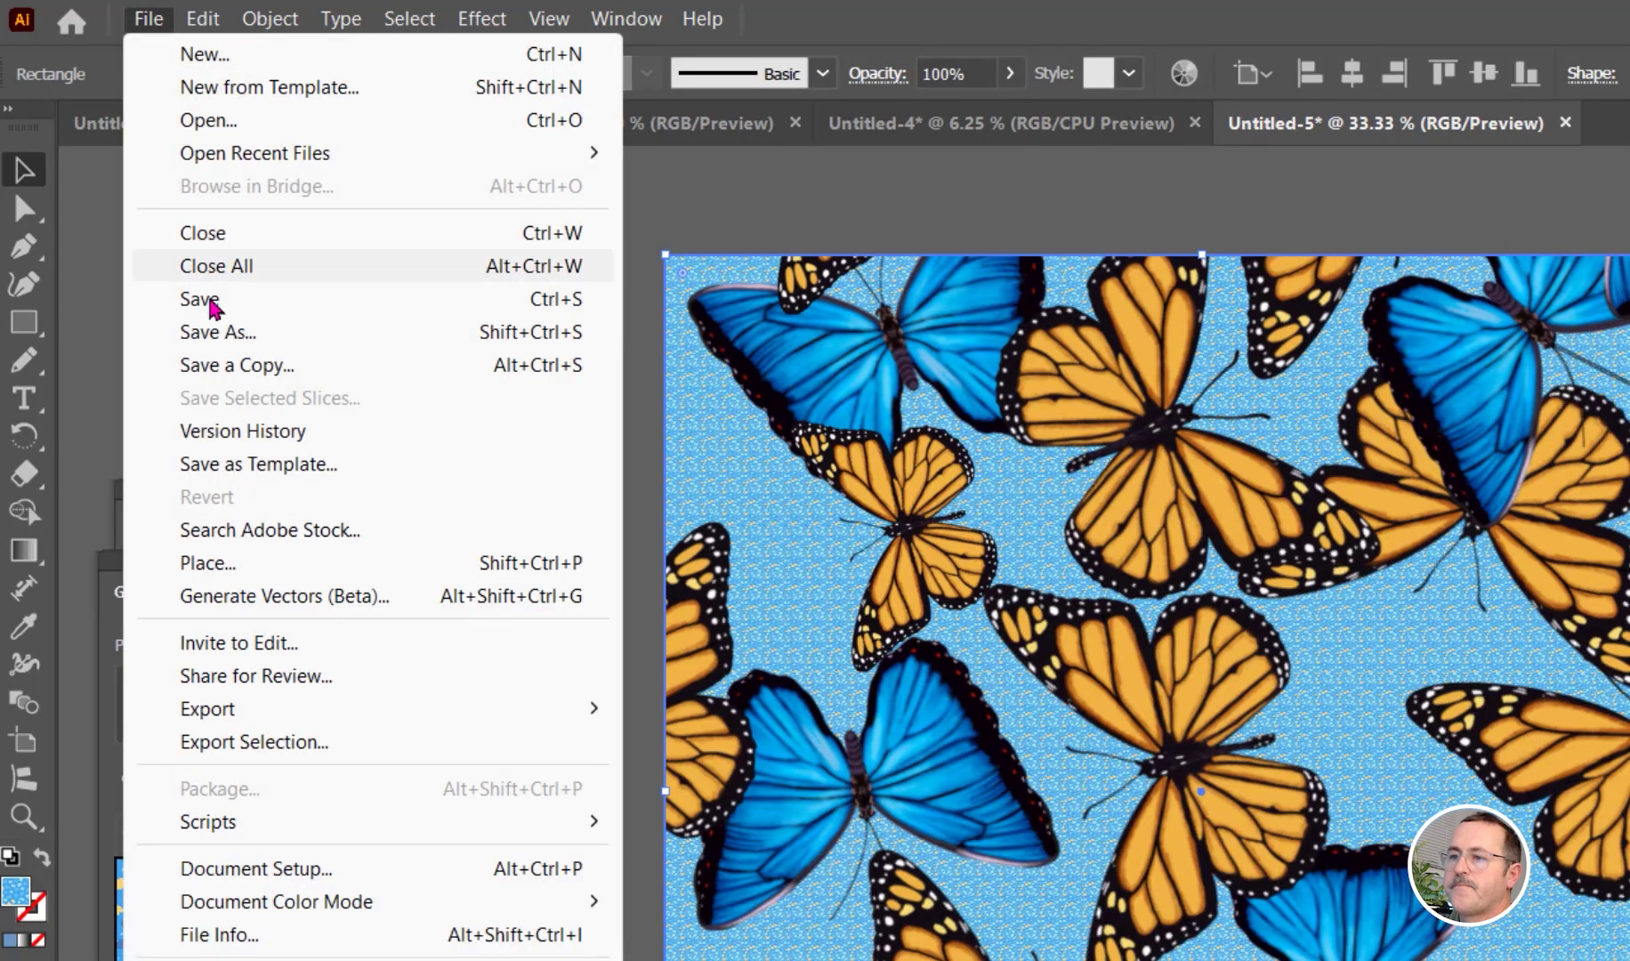
pyautogui.moveTo(265, 709)
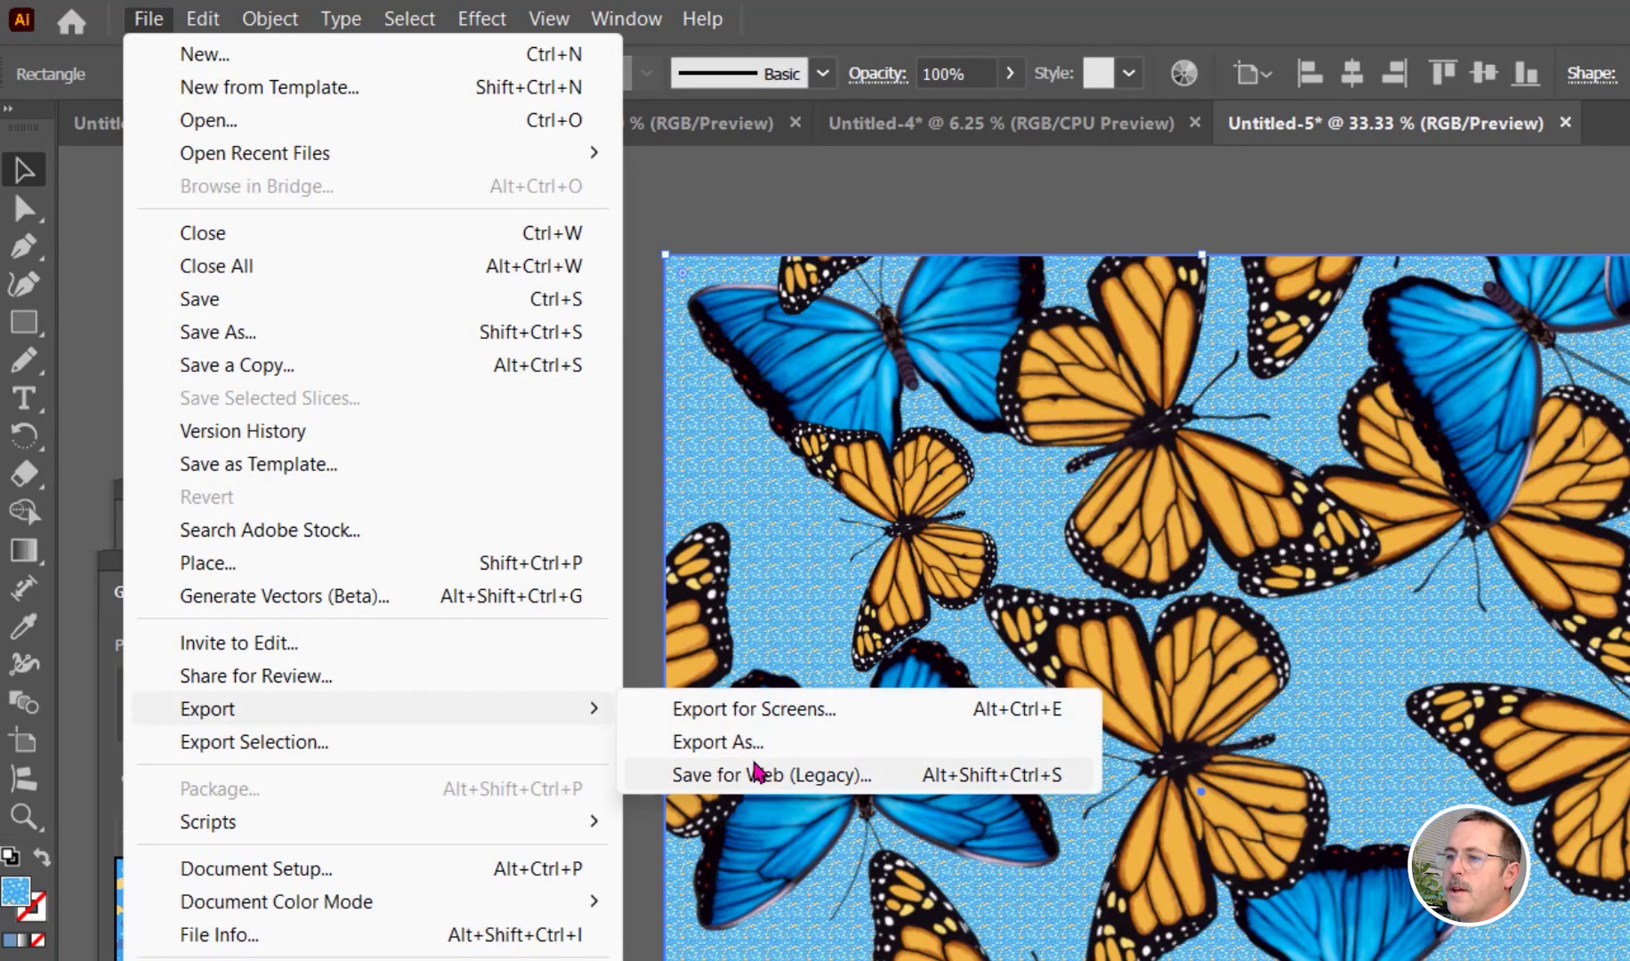
pyautogui.click(749, 742)
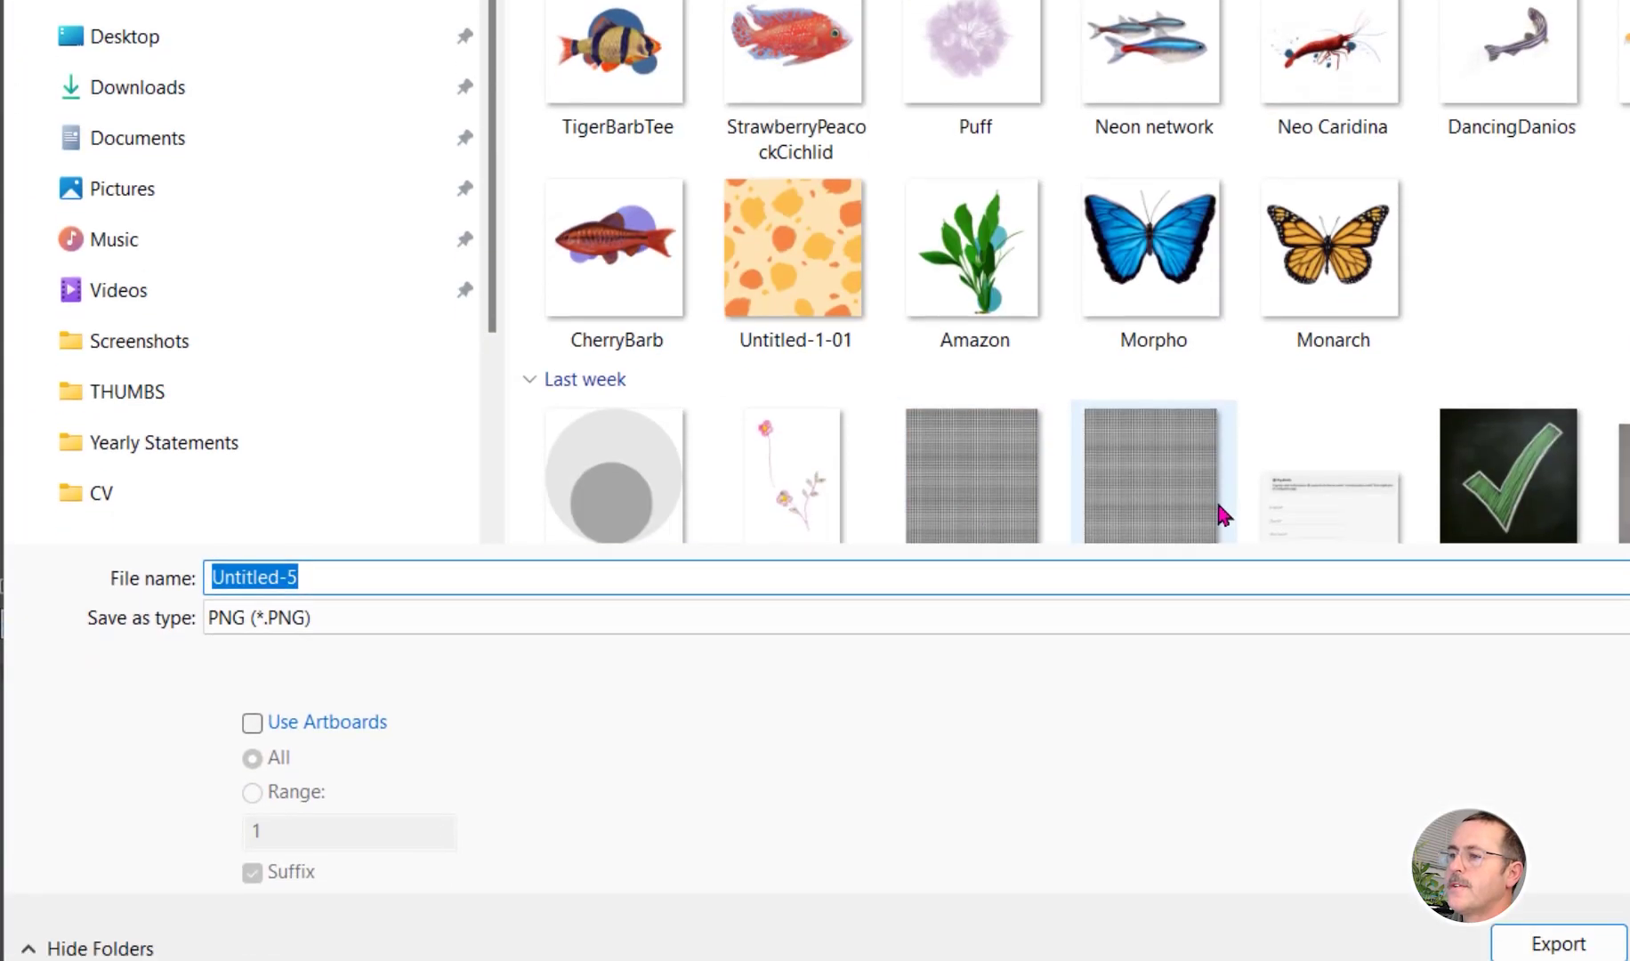
pyautogui.click(253, 724)
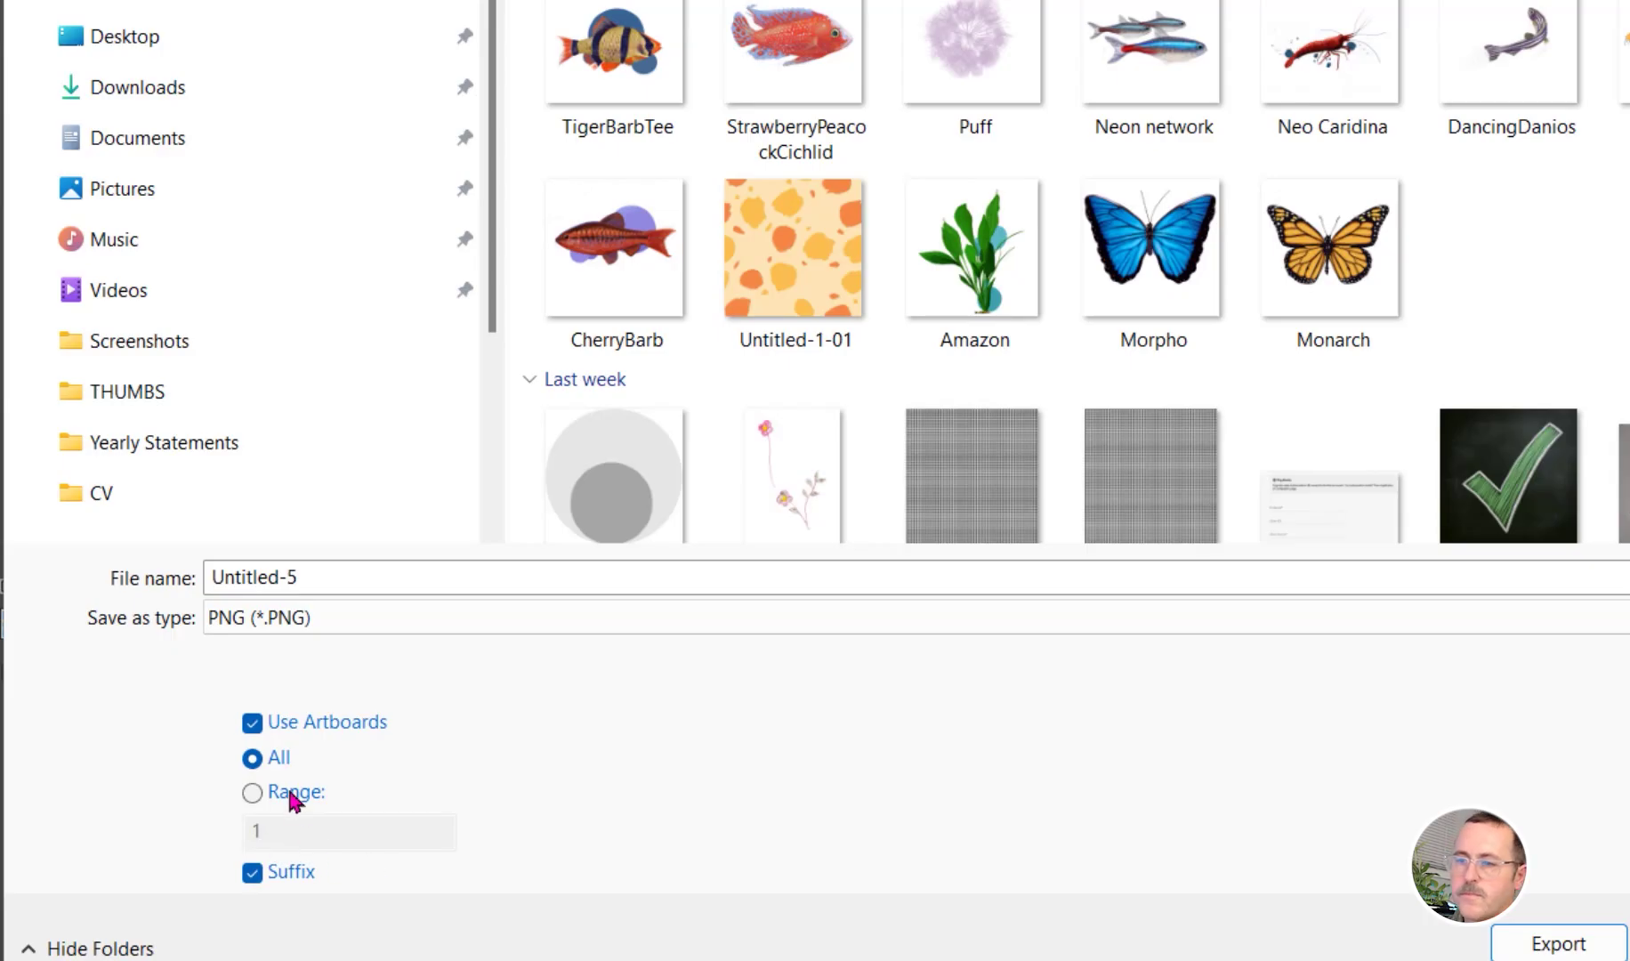
pyautogui.click(1530, 952)
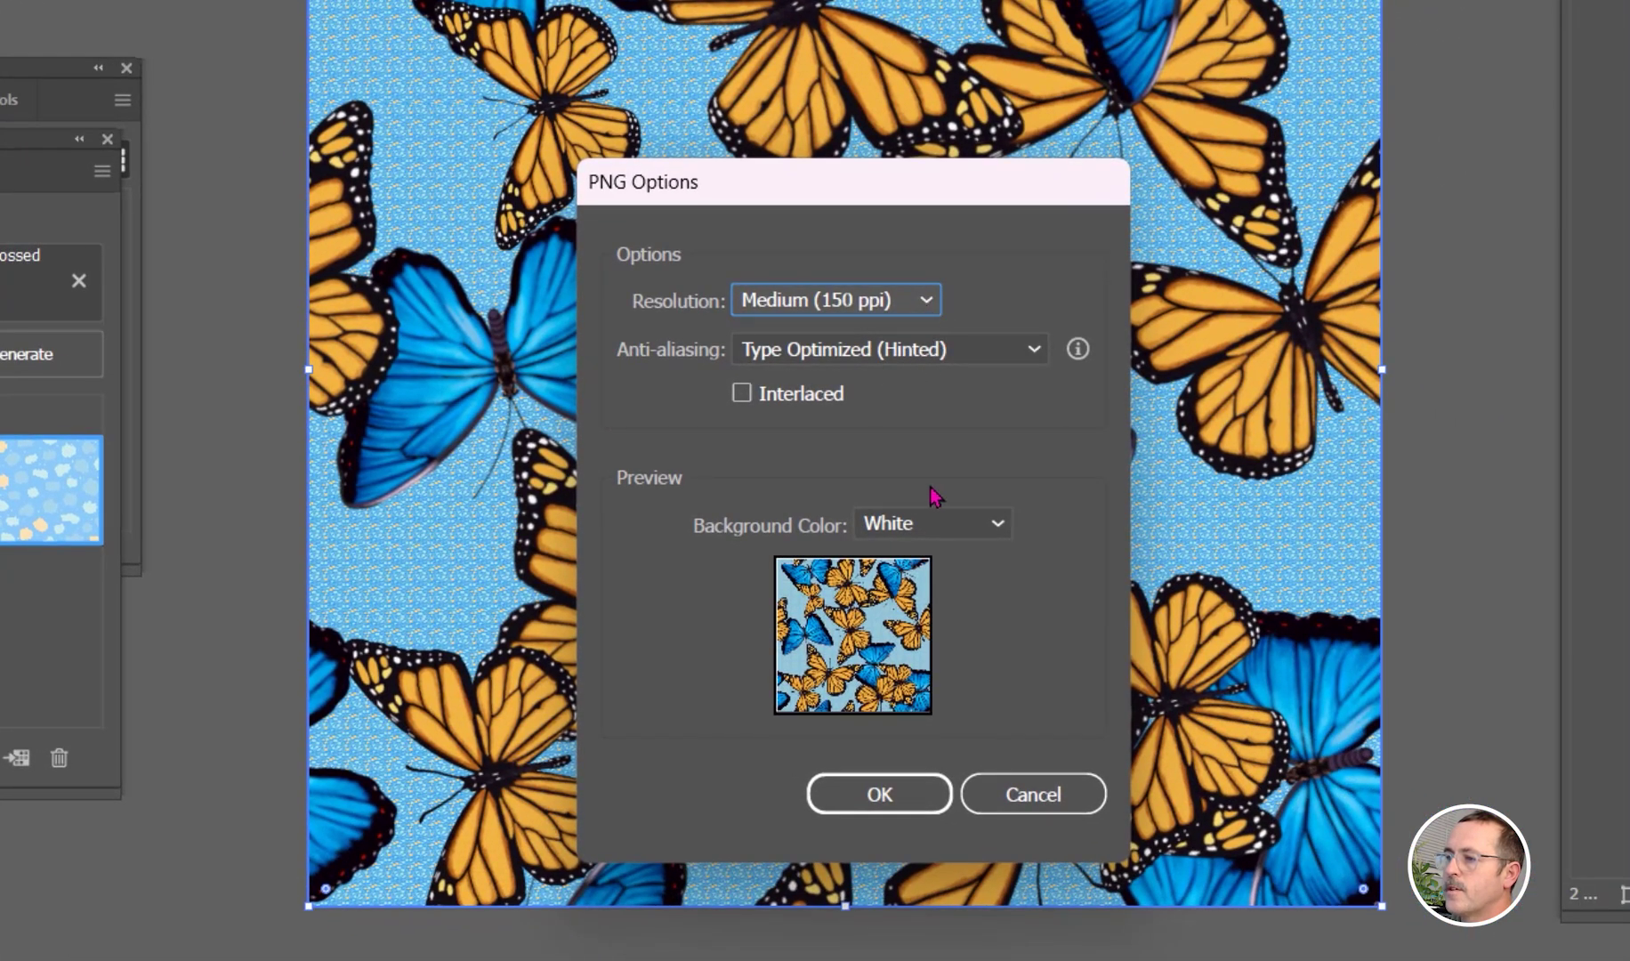
pyautogui.click(968, 526)
pyautogui.click(960, 559)
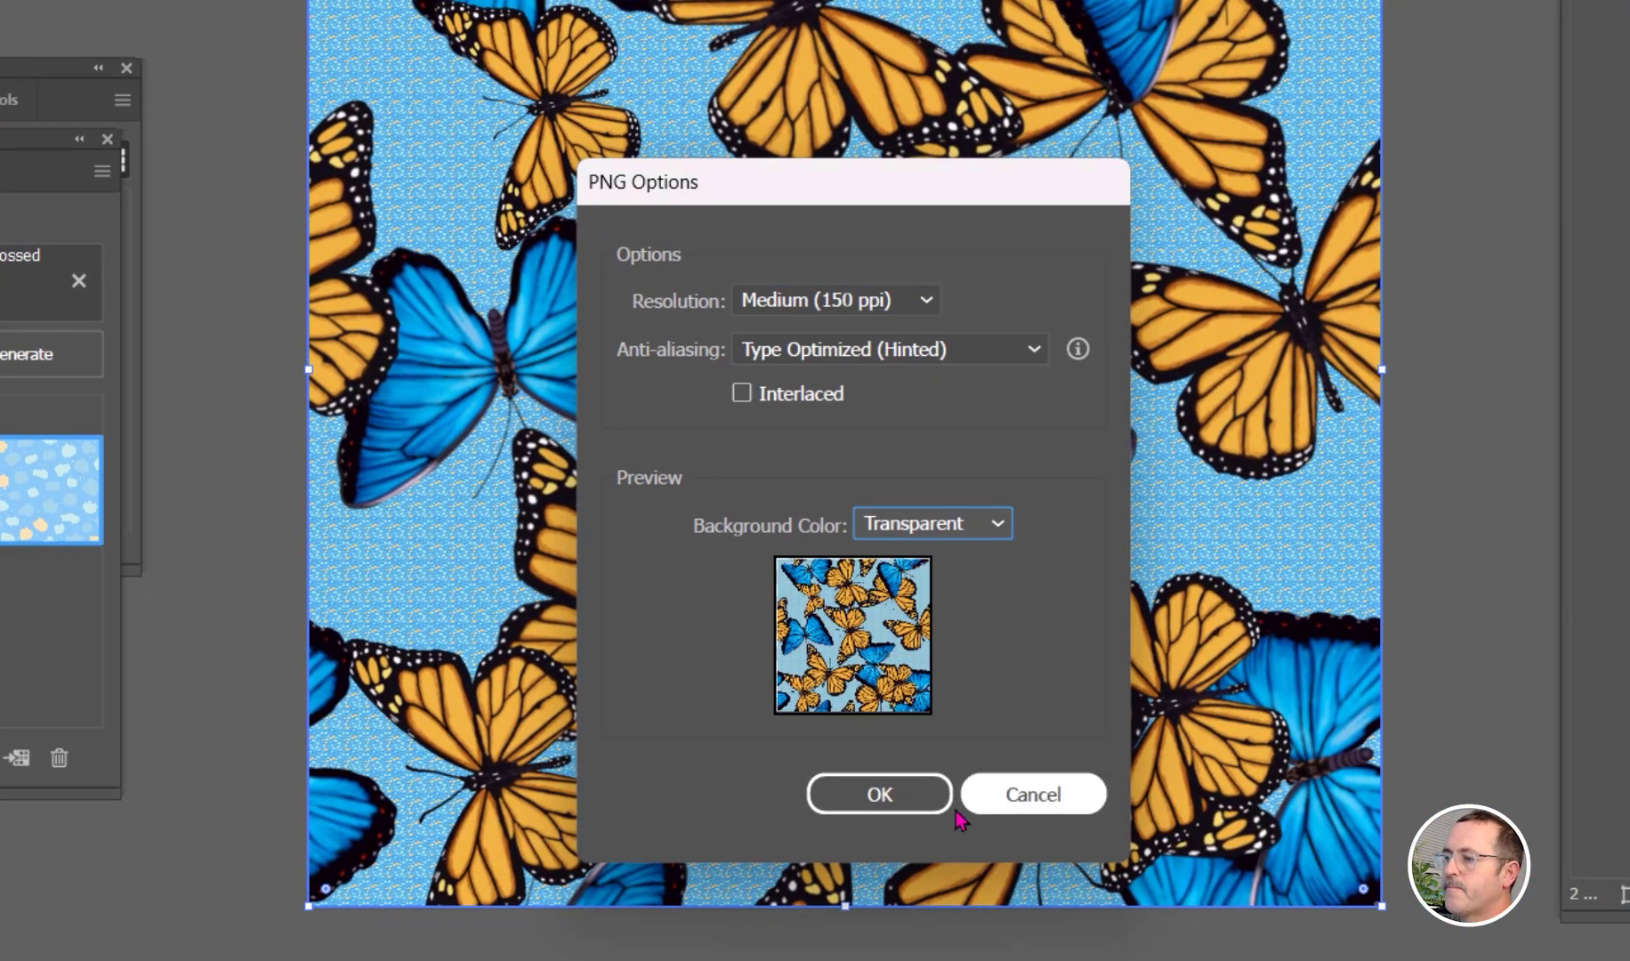
pyautogui.click(897, 799)
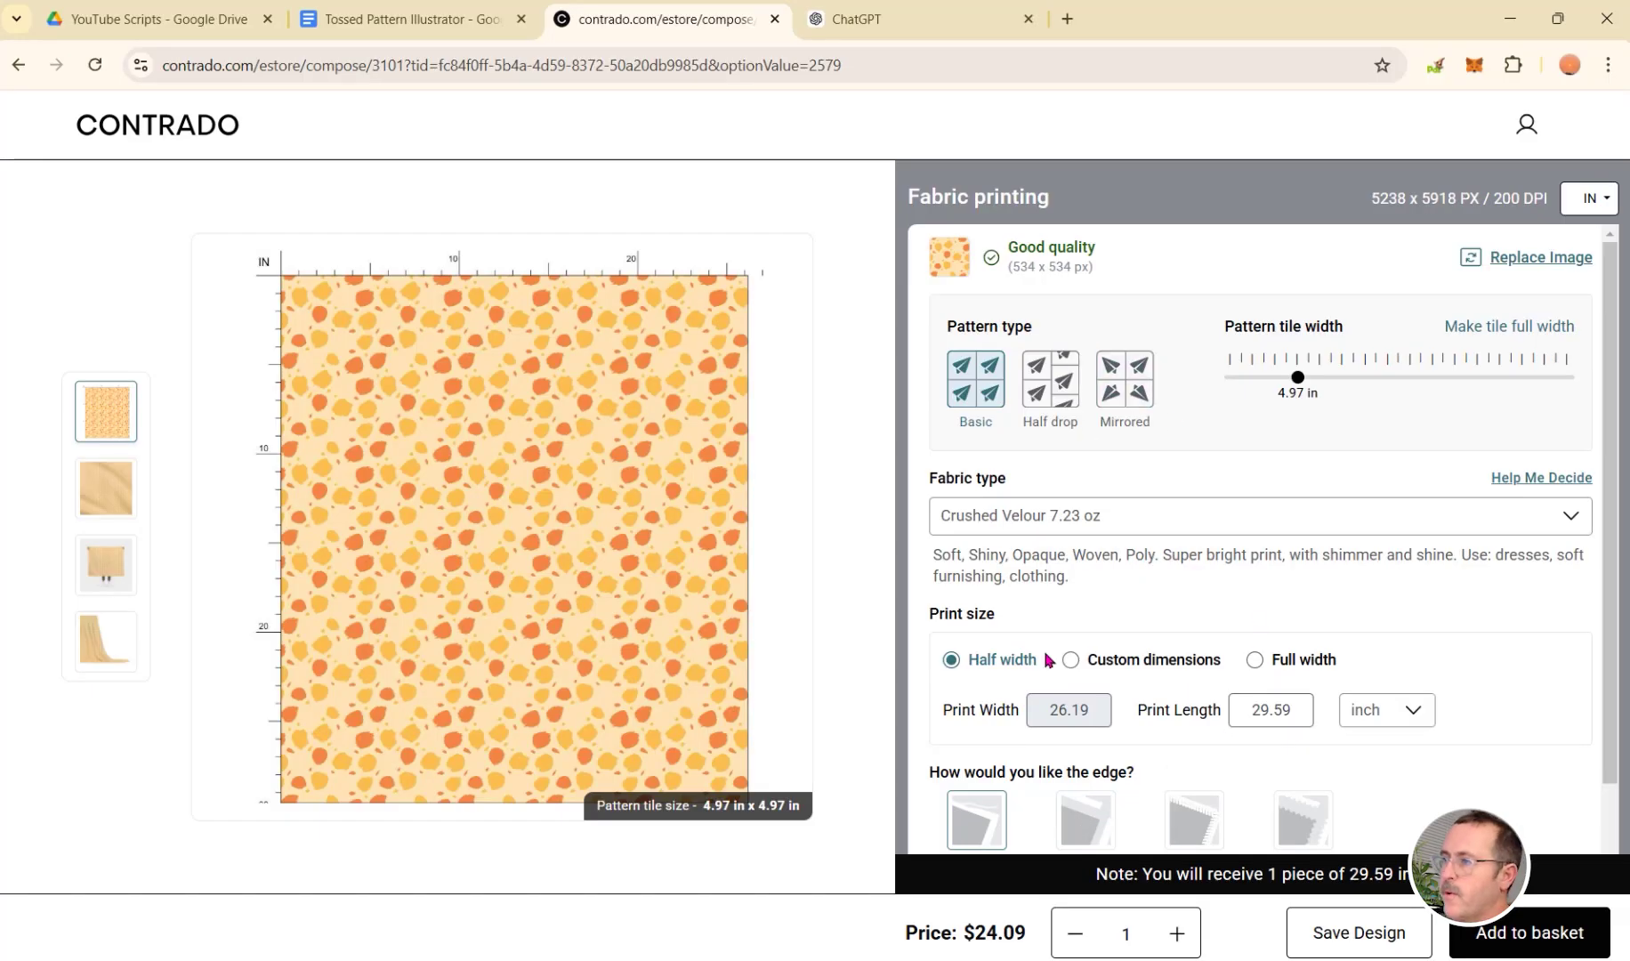
# - Upload Untitled-5-01 as Contrado's fabric image and widen the repeat tile to 6.47 in
pyautogui.click(1544, 267)
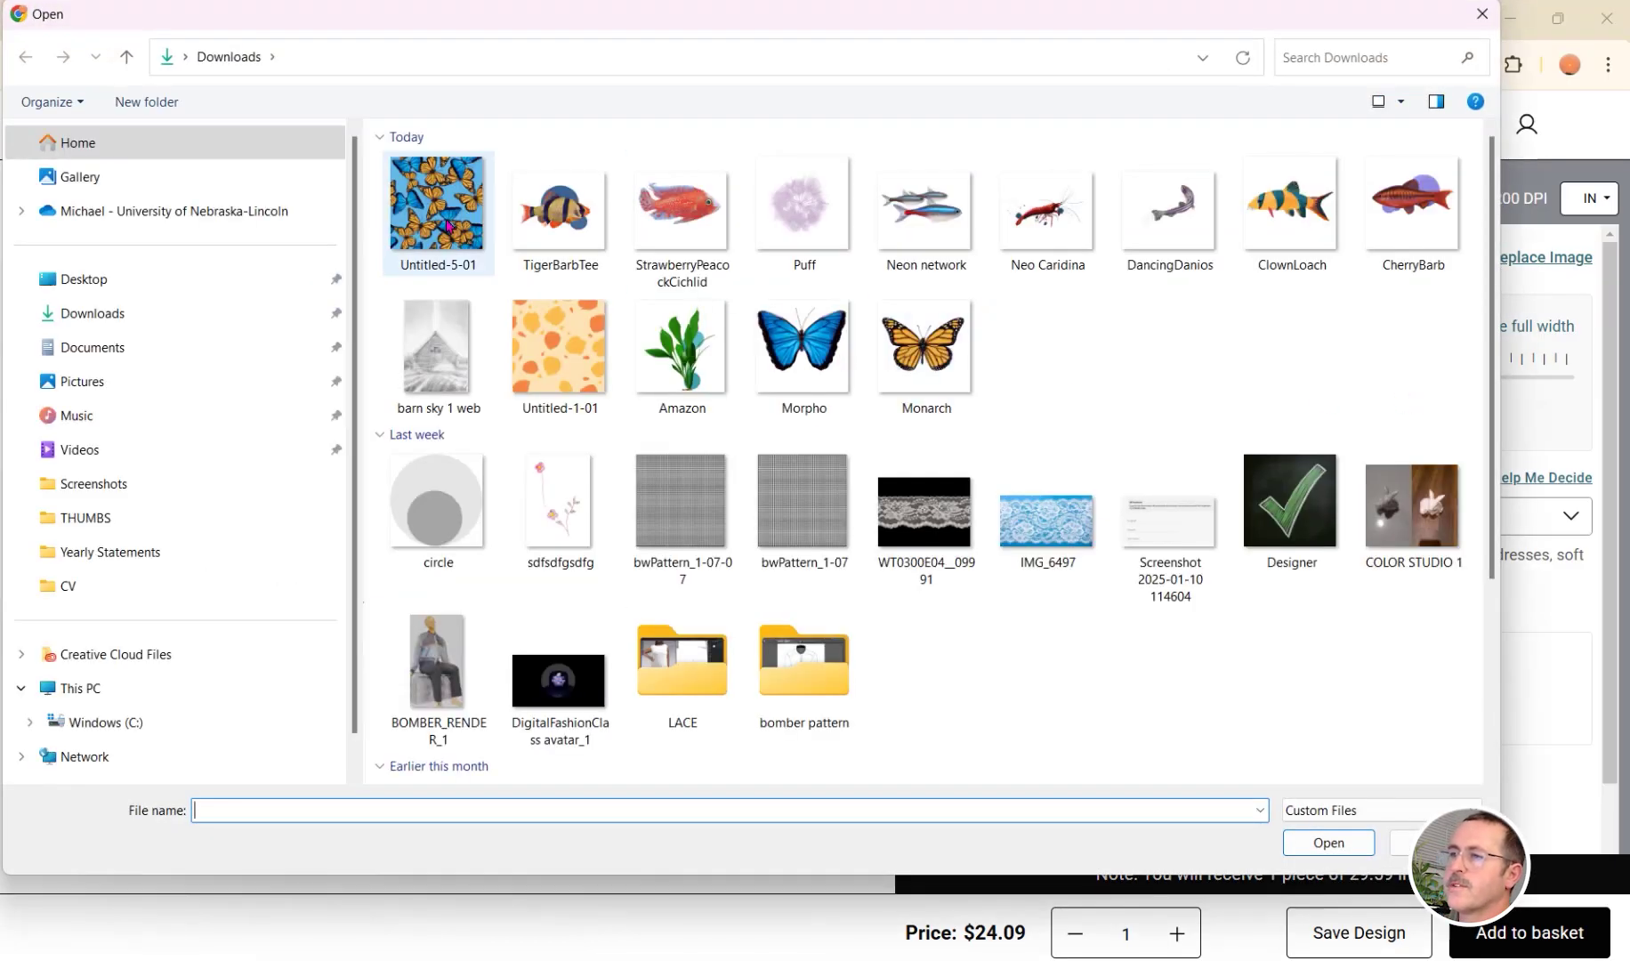
pyautogui.doubleClick(447, 225)
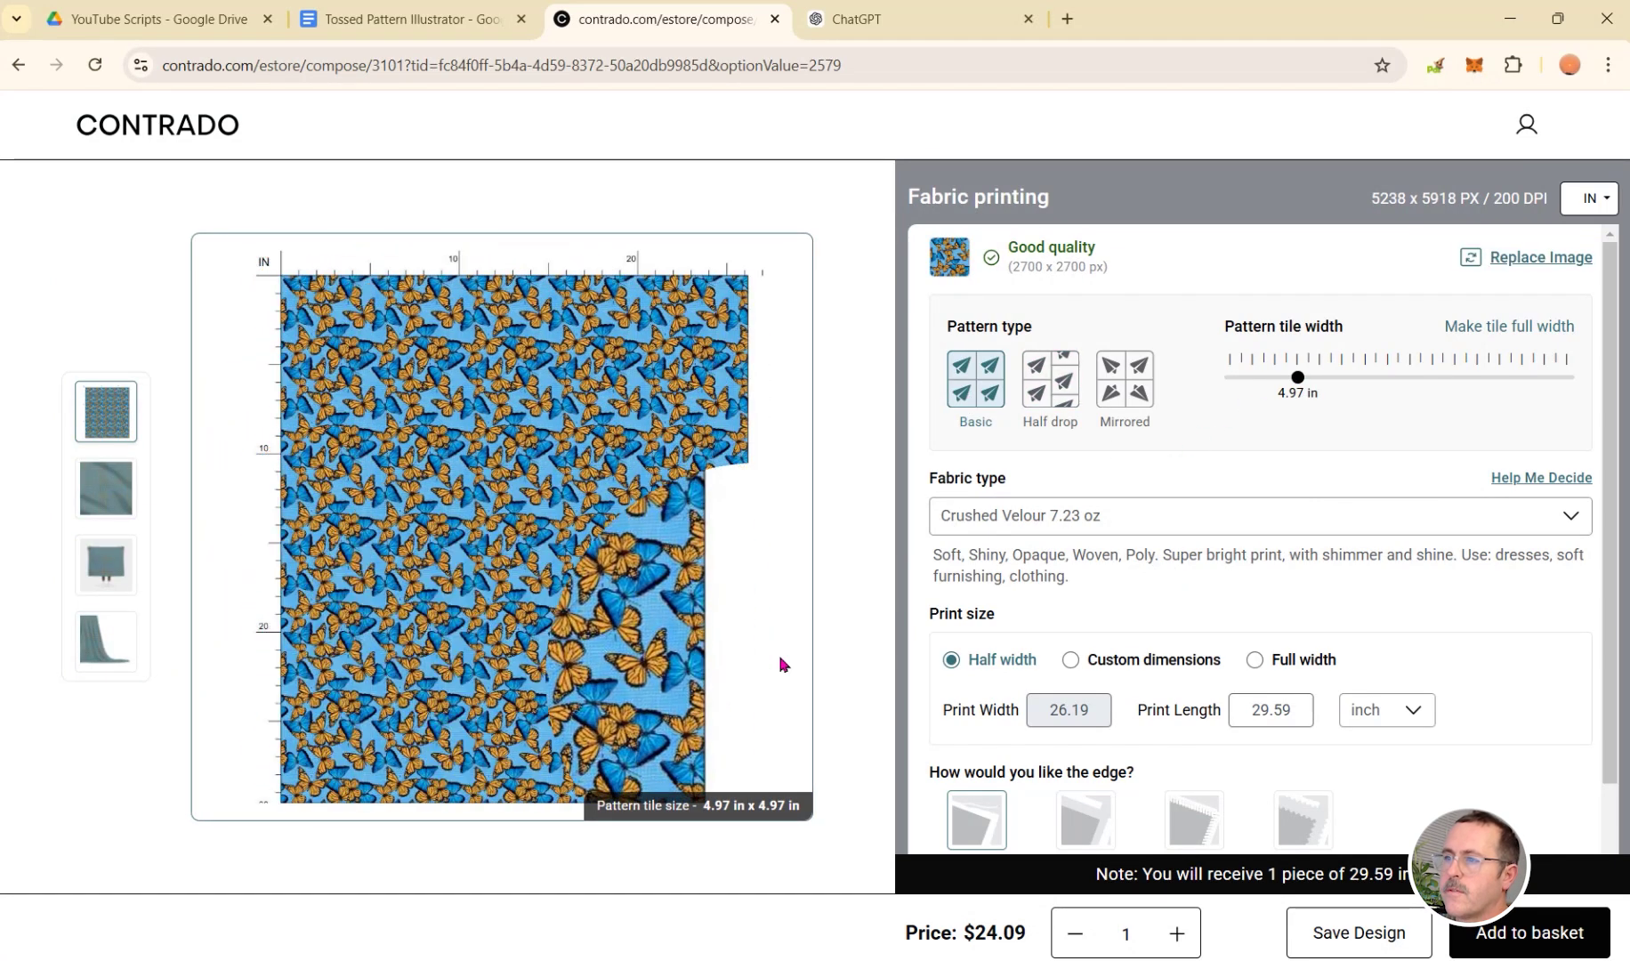
pyautogui.moveTo(1306, 387); pyautogui.dragTo(1331, 389)
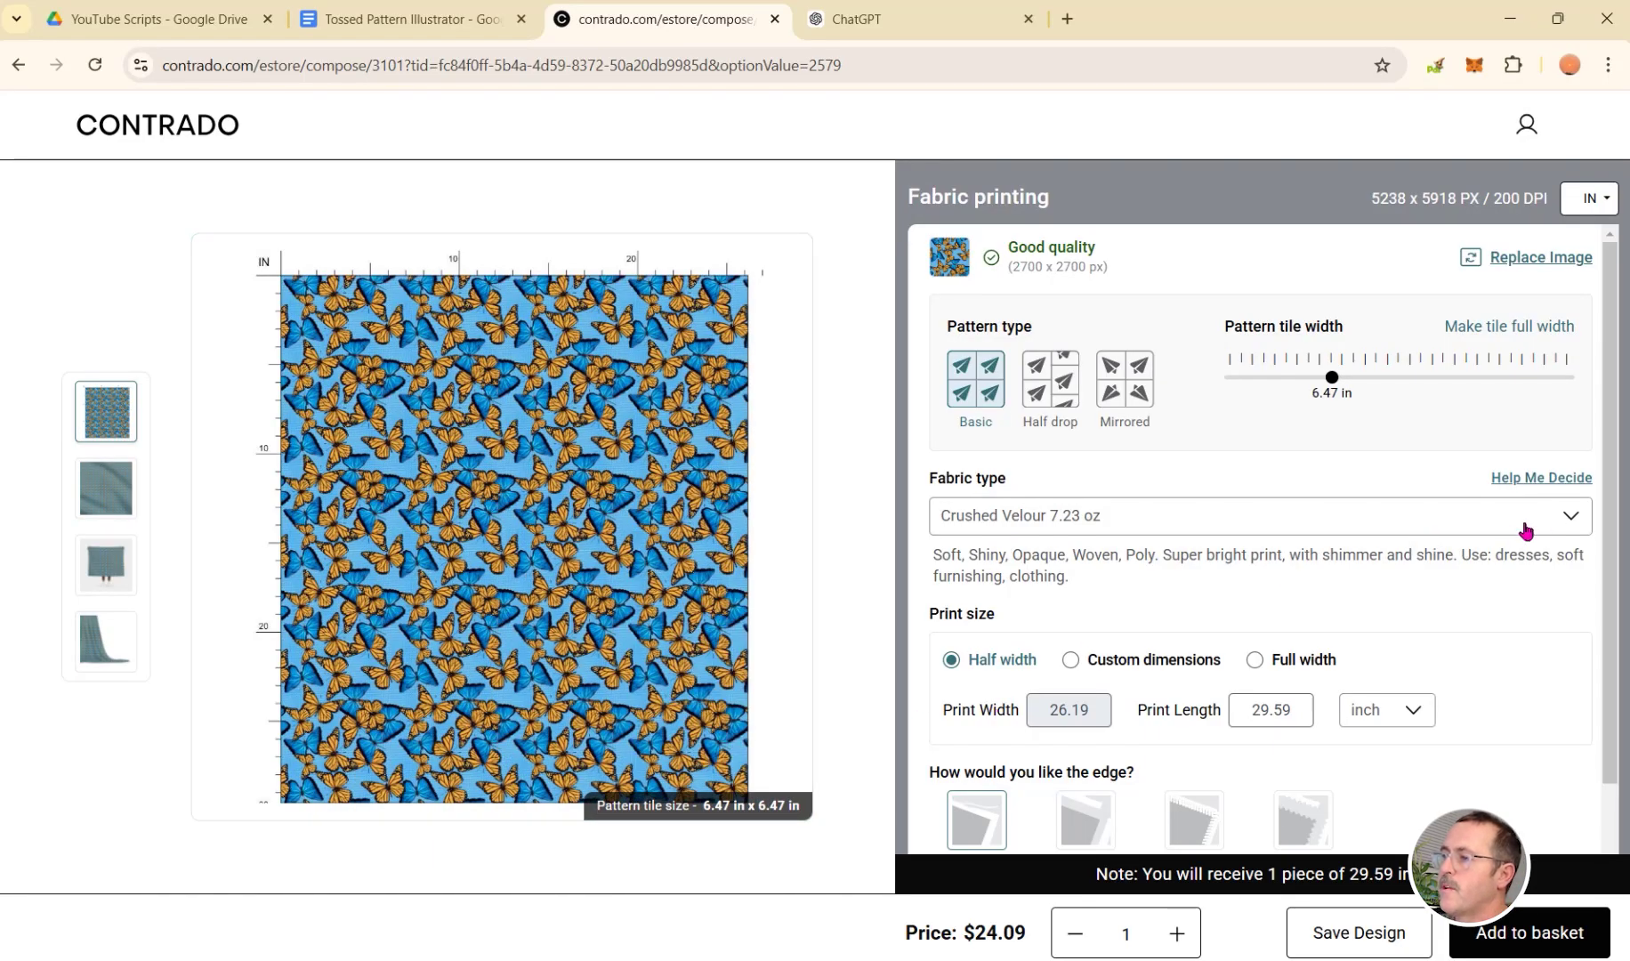
pyautogui.scroll(-1, 1499, 628)
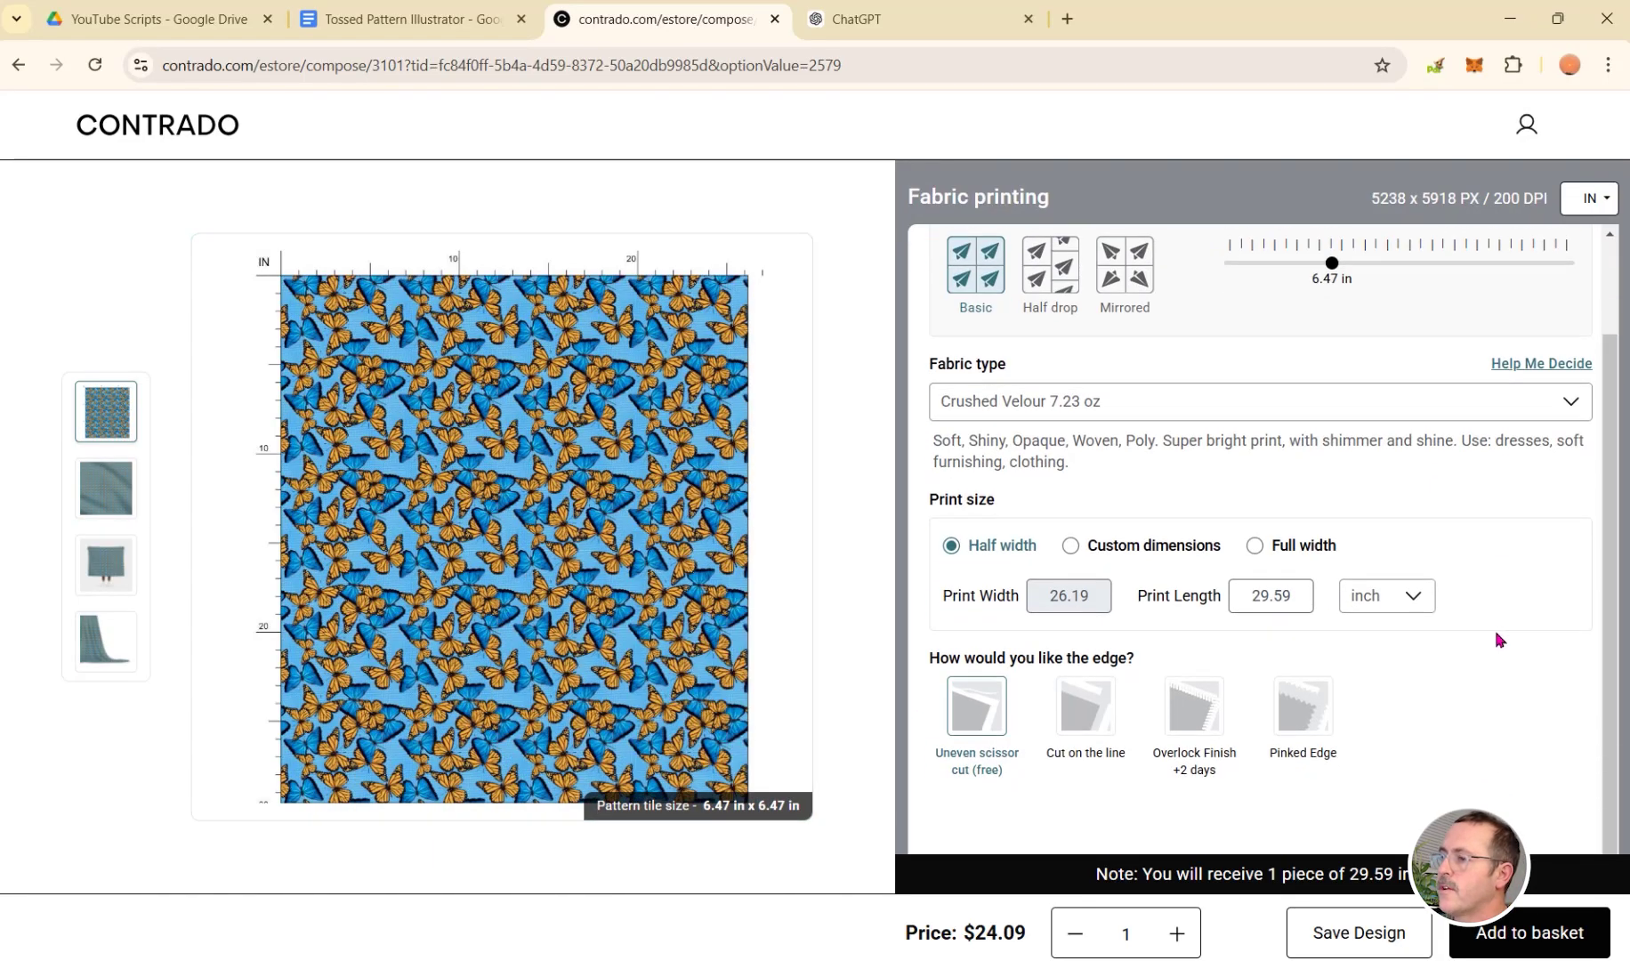